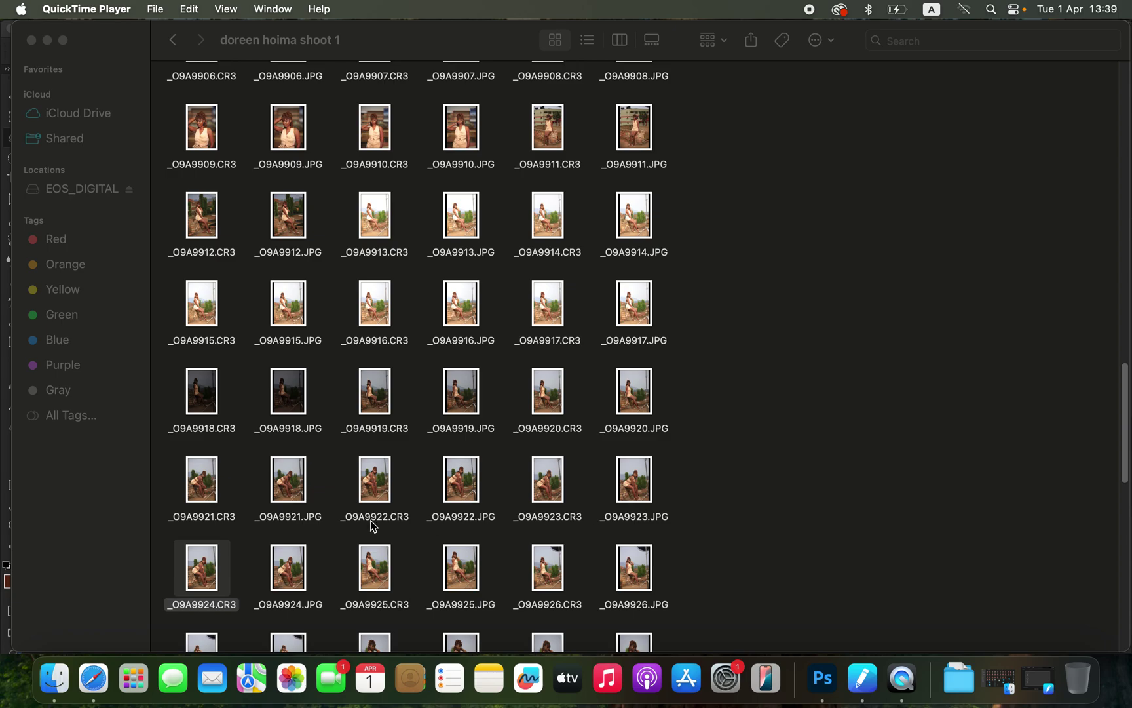
# Step: Open the raw file _O9A9924.CR3 from Finder with Adobe Photoshop 2025 using Open With
pyautogui.rightClick(198, 579)
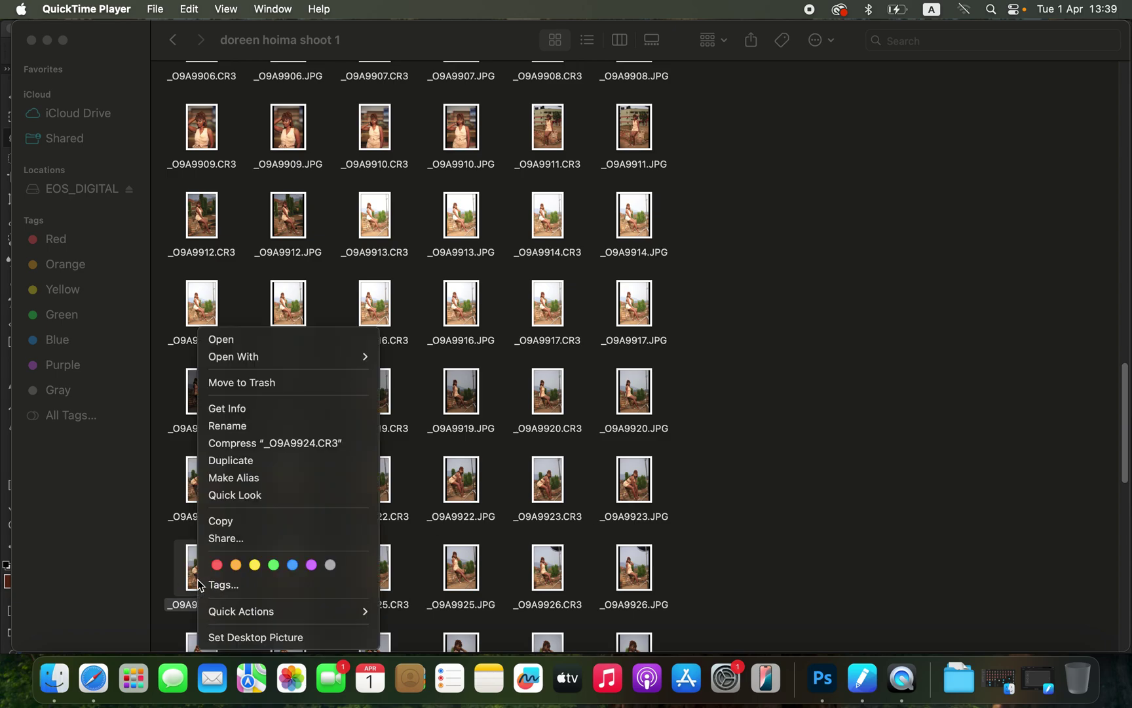
pyautogui.moveTo(308, 361)
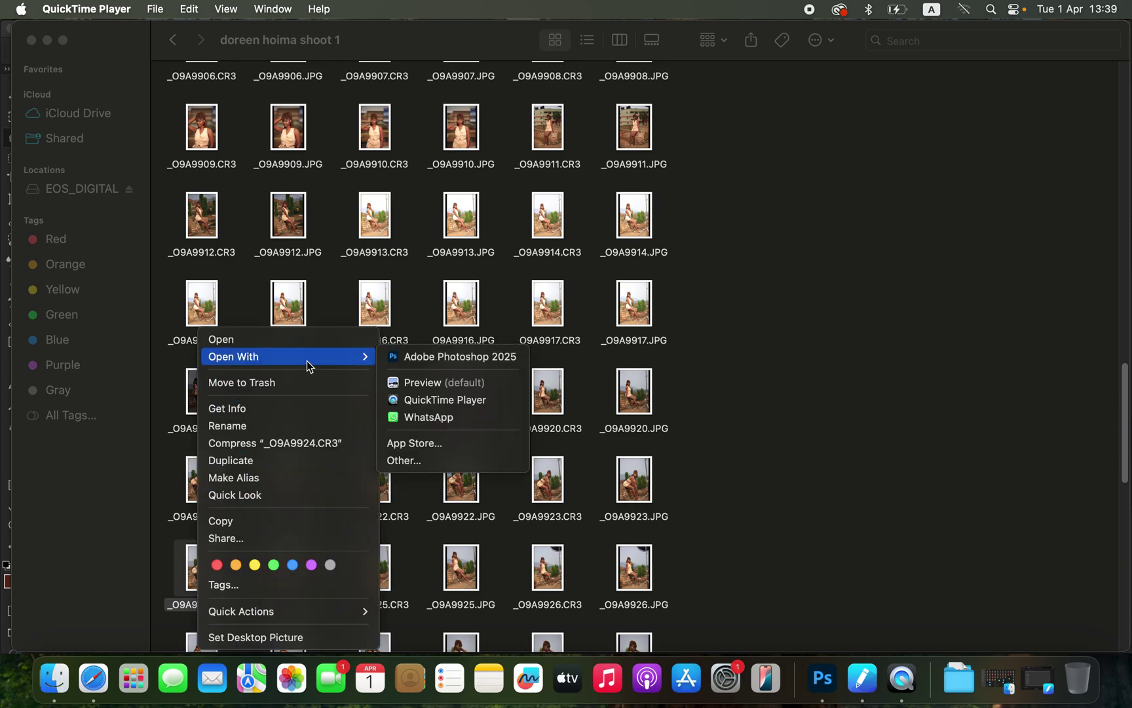
pyautogui.click(501, 357)
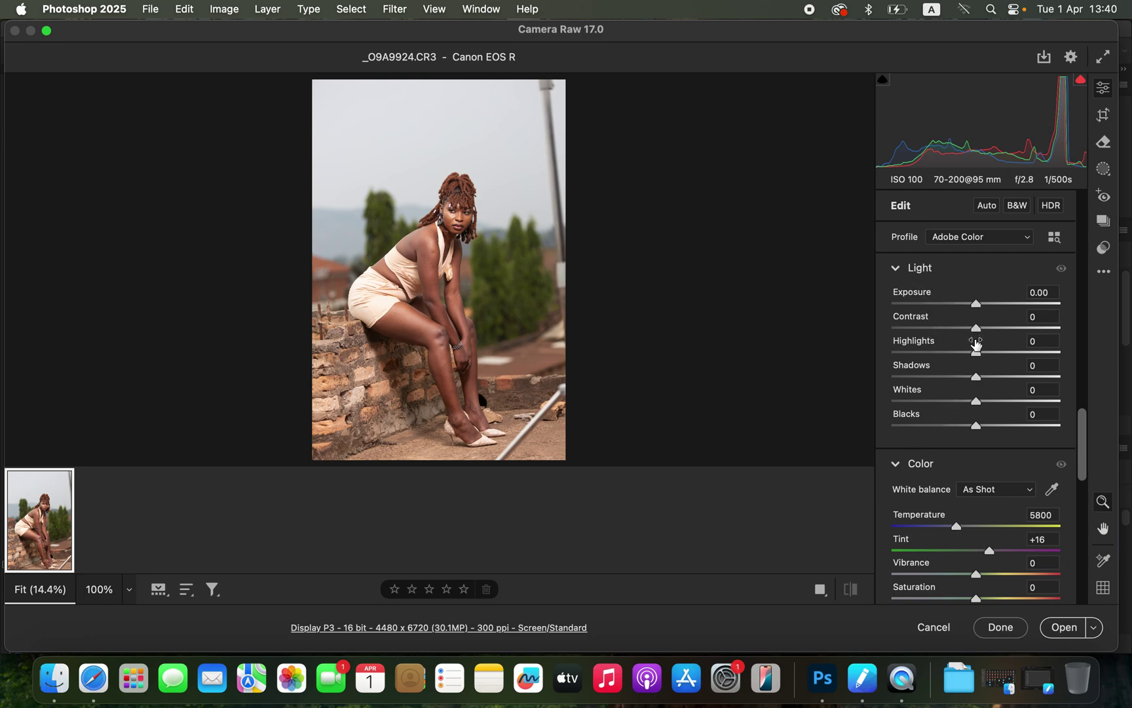
# Step: Set Highlights to -92, Whites -80, Blacks -18, Shadows +37 and Contrast +16
pyautogui.moveTo(975, 345)
pyautogui.moveTo(974, 353); pyautogui.dragTo(903, 354)
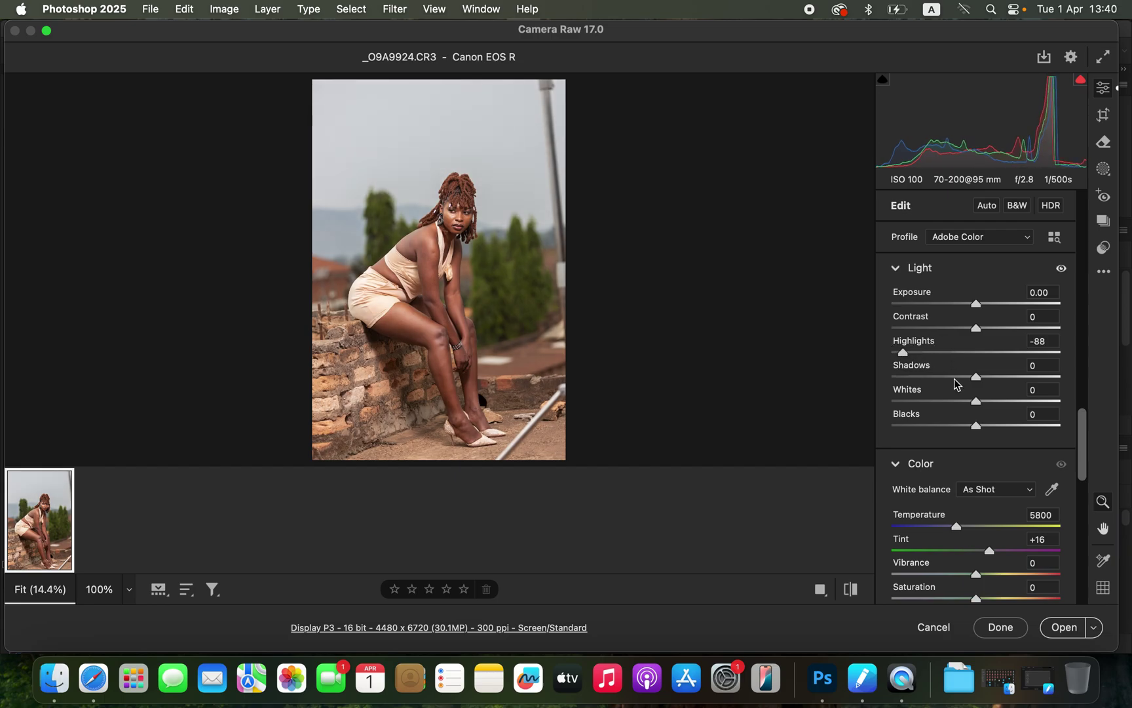
pyautogui.moveTo(976, 401); pyautogui.dragTo(914, 400)
pyautogui.moveTo(978, 428); pyautogui.dragTo(909, 402)
pyautogui.moveTo(902, 353); pyautogui.dragTo(898, 353)
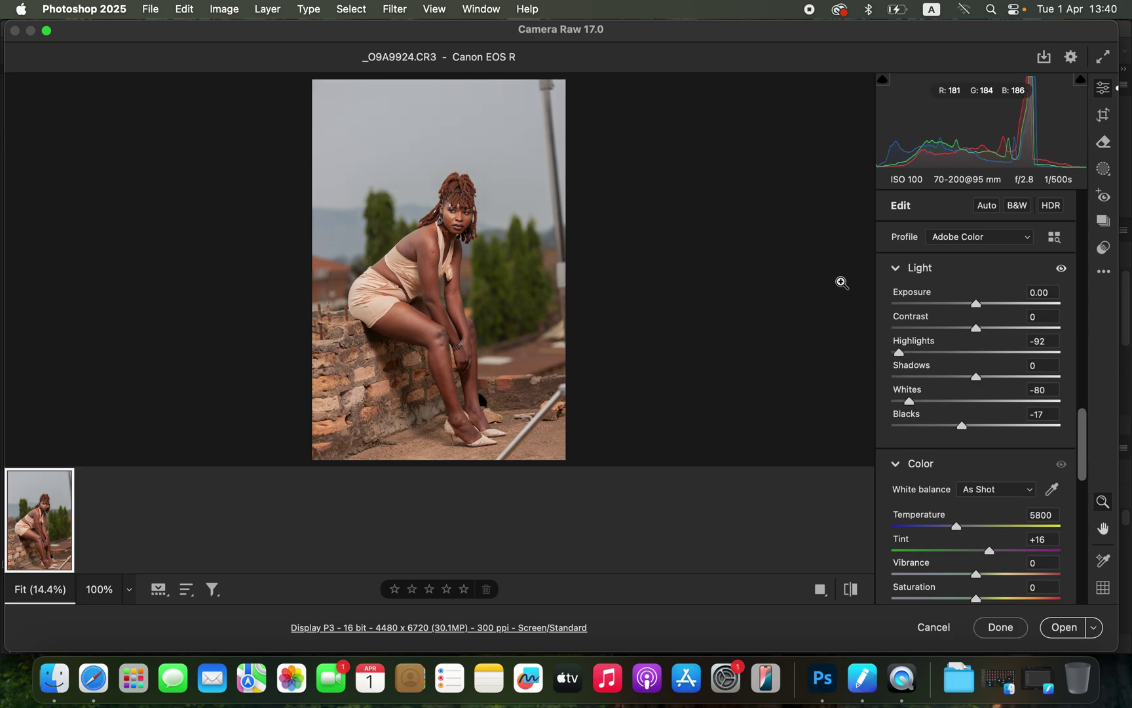
pyautogui.moveTo(993, 380); pyautogui.dragTo(1009, 379)
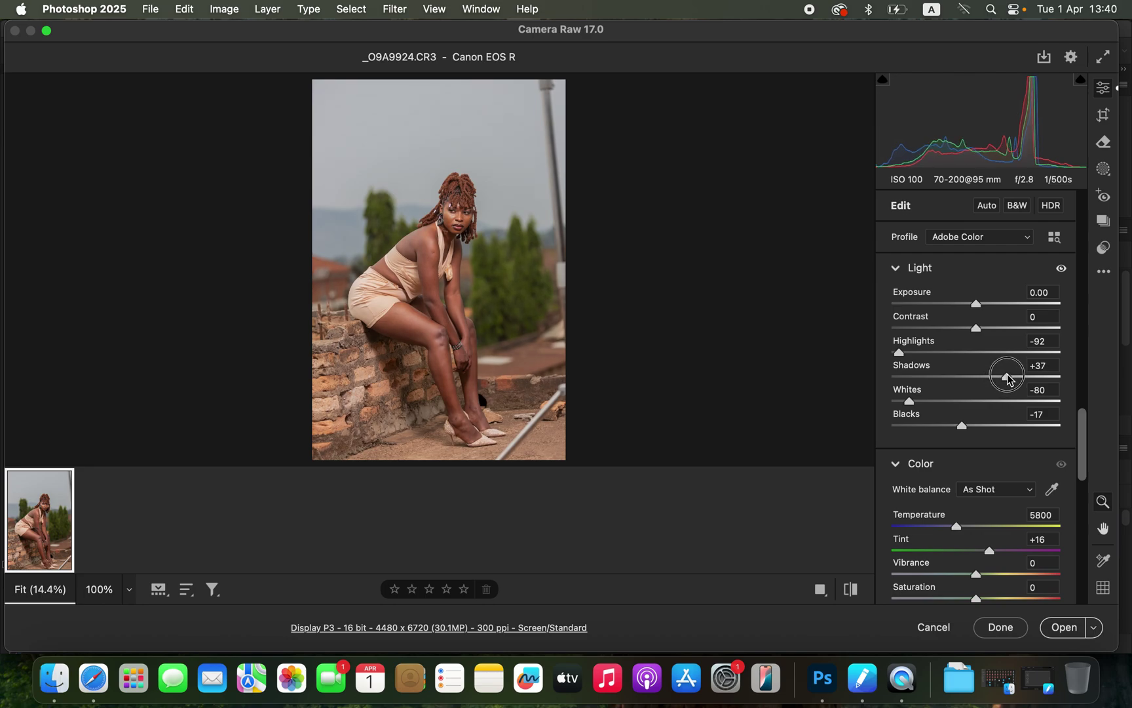
pyautogui.moveTo(961, 426); pyautogui.dragTo(959, 426)
pyautogui.moveTo(979, 331); pyautogui.dragTo(991, 333)
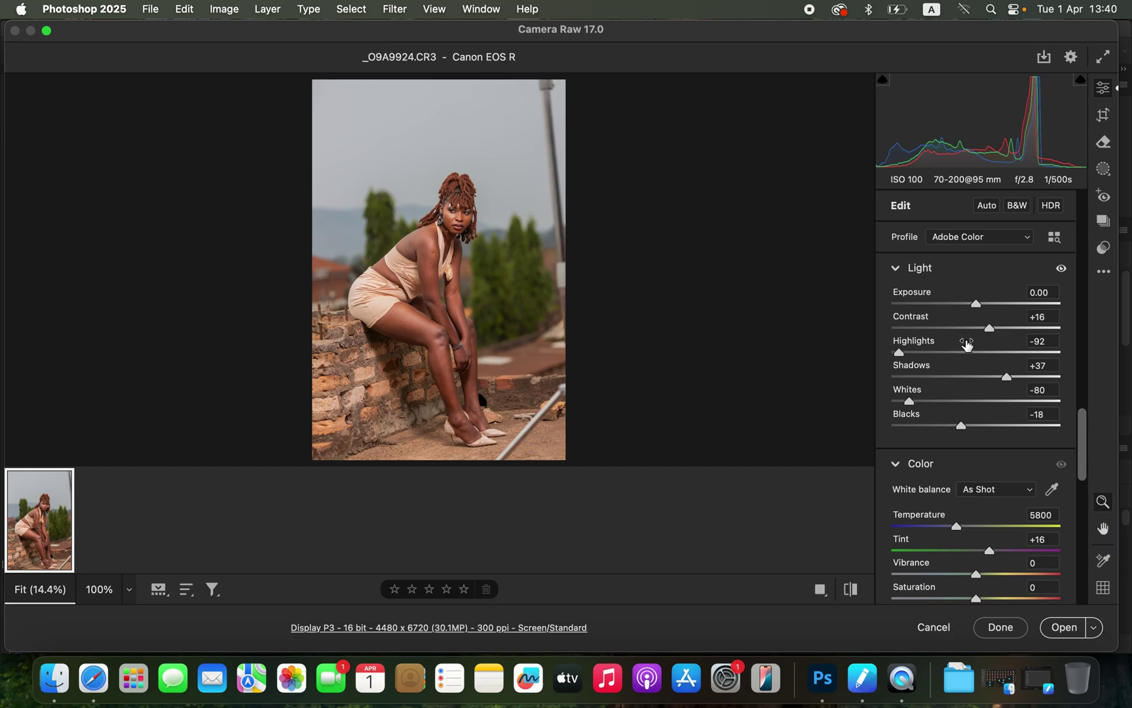
# Step: Warm the white balance to Temperature 5950 and compare against the original settings
pyautogui.moveTo(1084, 463); pyautogui.dragTo(1104, 291)
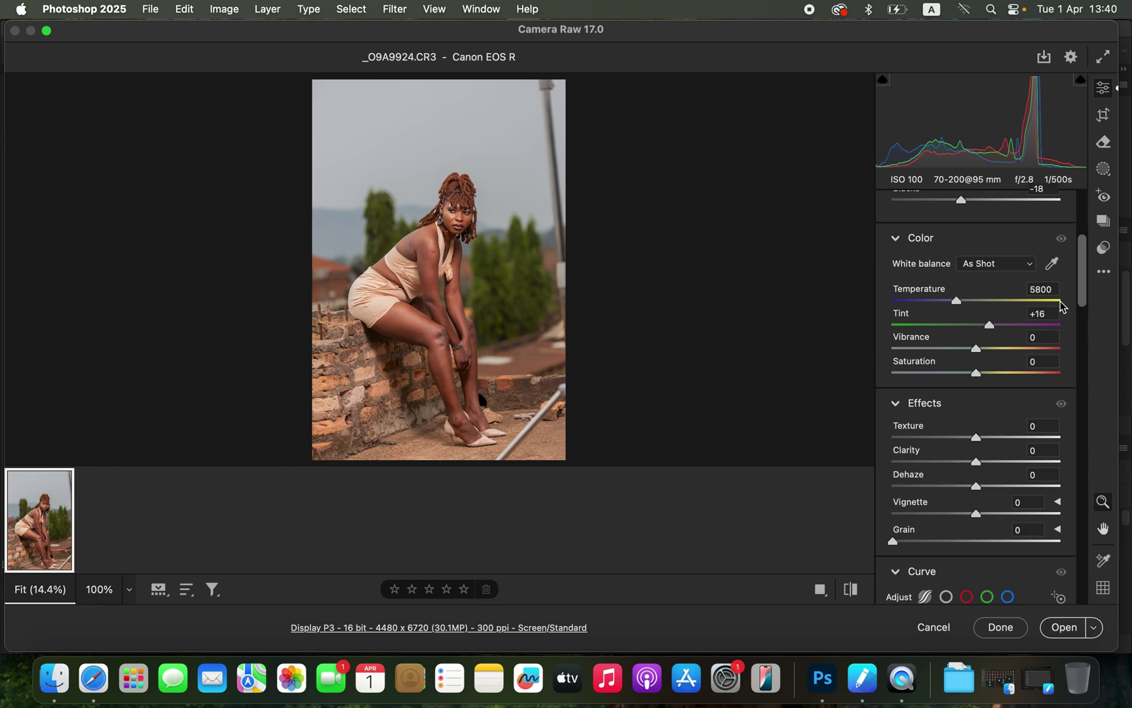
pyautogui.moveTo(958, 303); pyautogui.dragTo(967, 307)
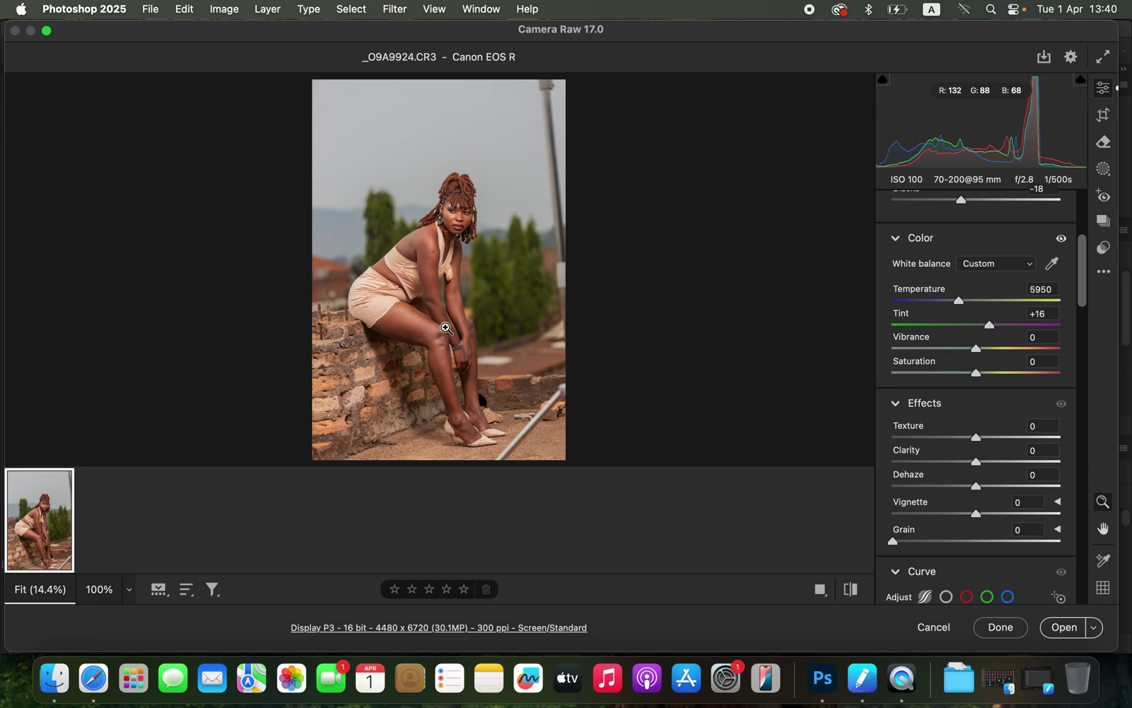
pyautogui.click(851, 590)
pyautogui.click(852, 591)
# Step: Add a Sky mask, hide its overlay, and set the masked Temperature to -58
pyautogui.click(1106, 171)
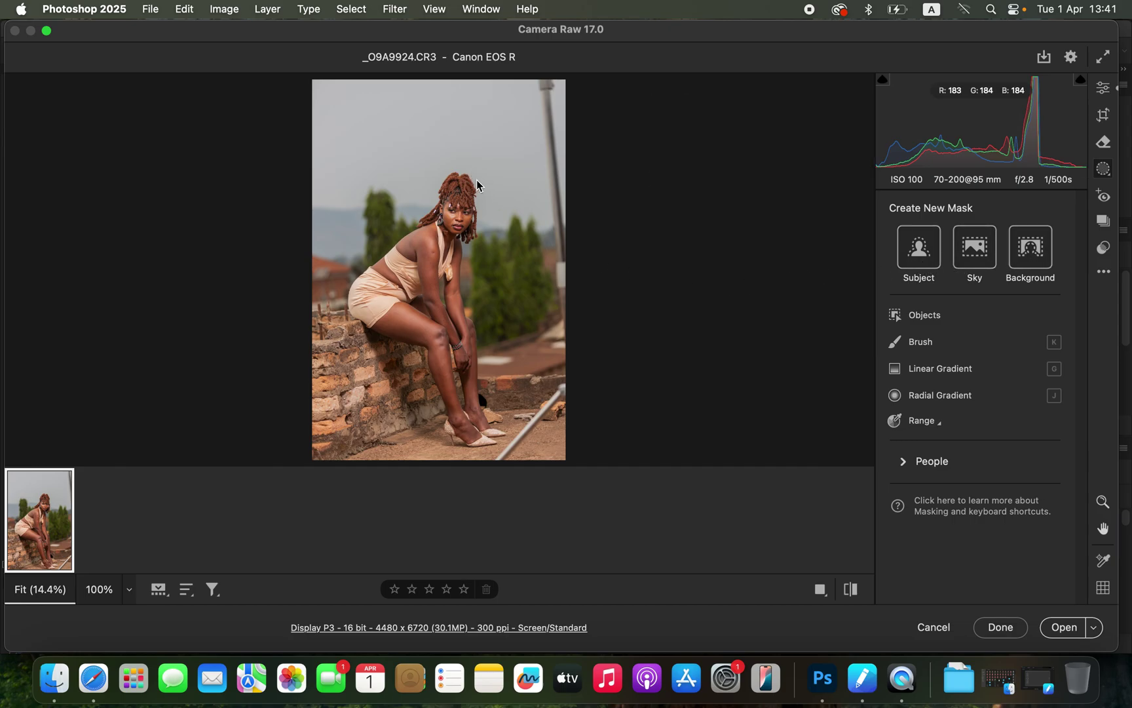
pyautogui.click(975, 259)
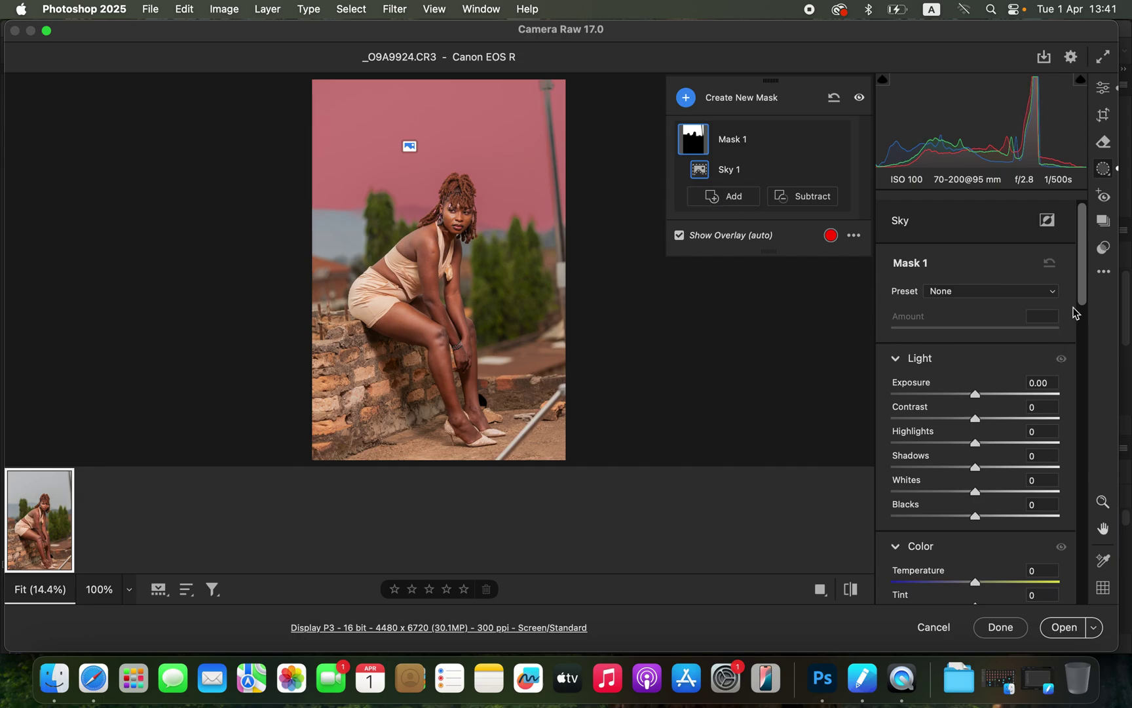
pyautogui.moveTo(1082, 303); pyautogui.dragTo(1078, 348)
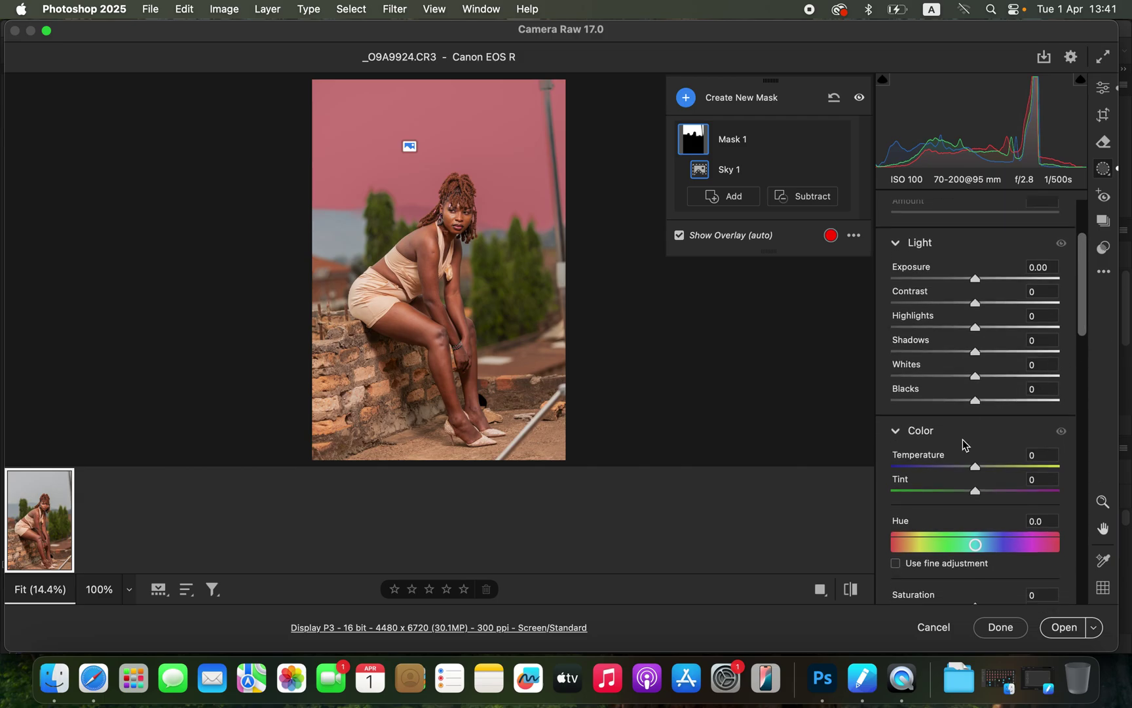
pyautogui.click(680, 236)
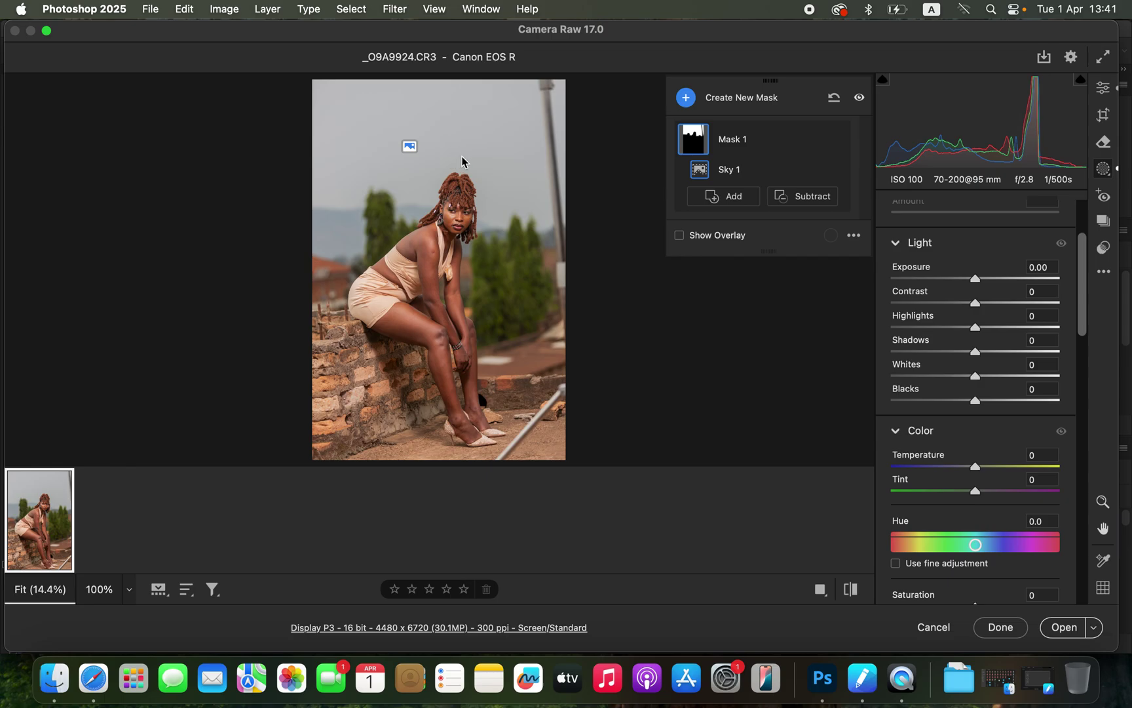
pyautogui.moveTo(958, 466); pyautogui.dragTo(927, 466)
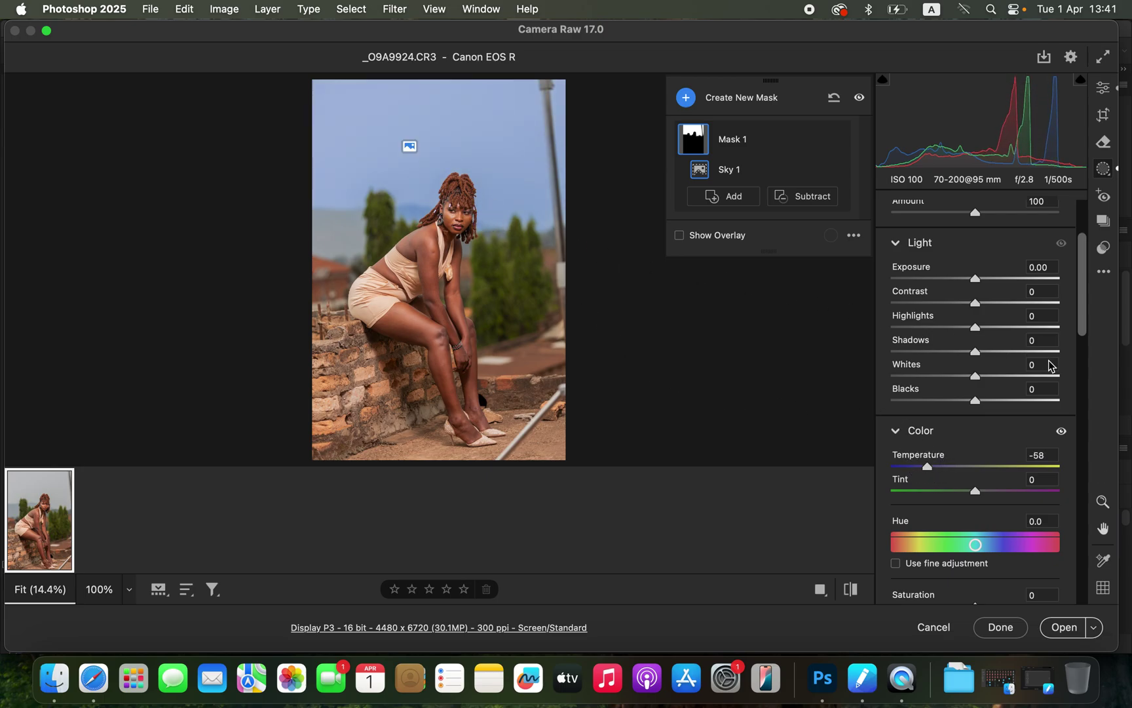
pyautogui.click(1106, 98)
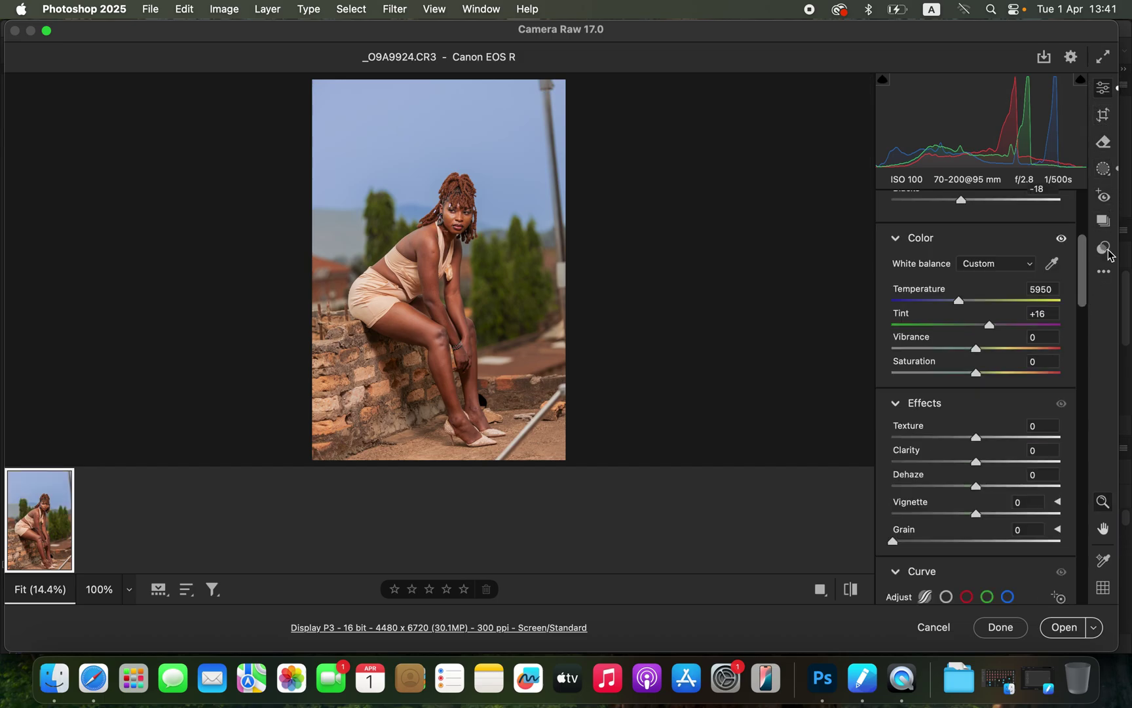
# Step: Set the Calibration Blue Primary Saturation to +19
pyautogui.moveTo(1086, 316); pyautogui.dragTo(1008, 572)
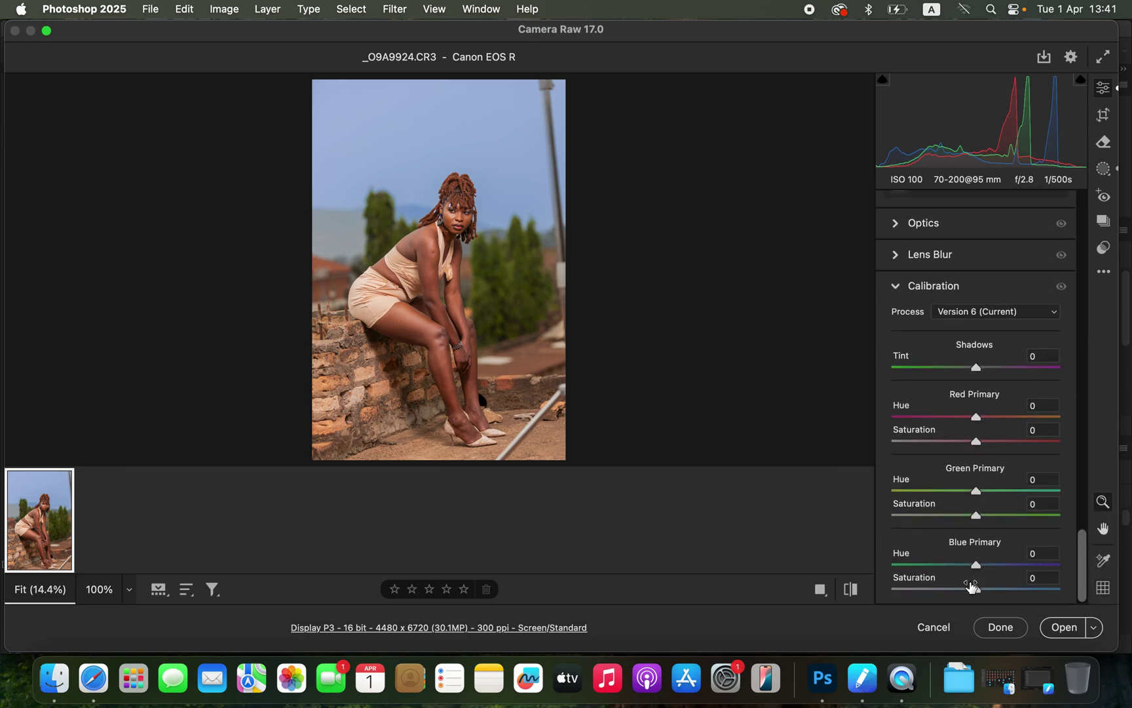
pyautogui.moveTo(985, 594); pyautogui.dragTo(993, 593)
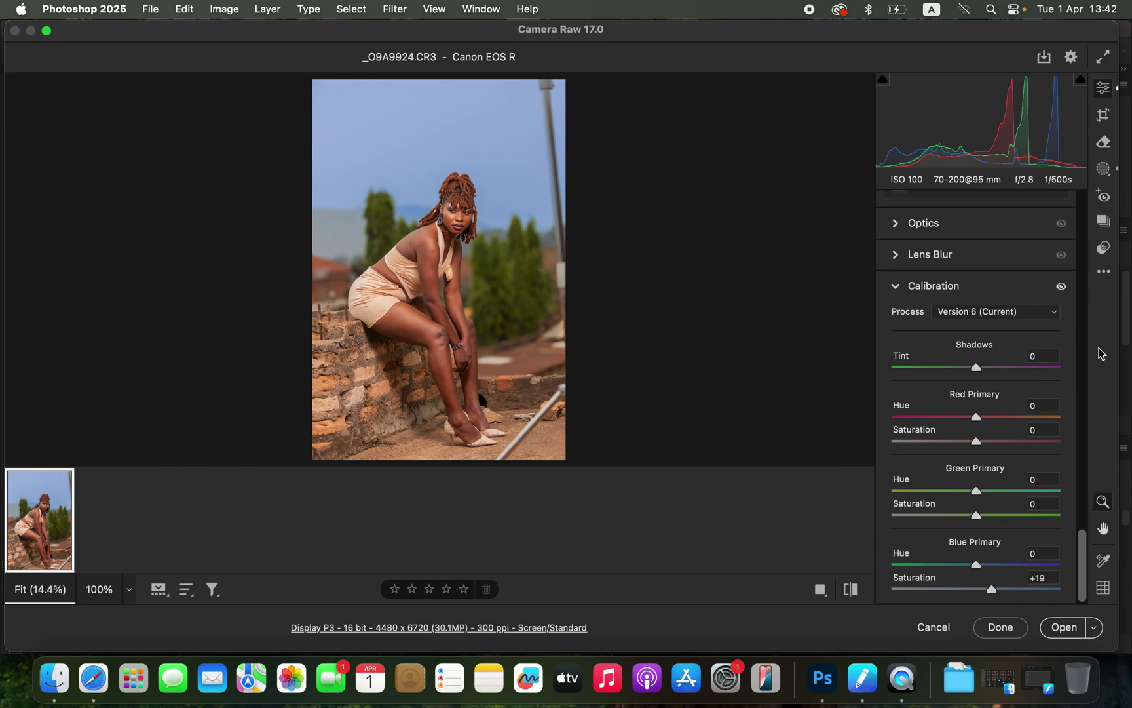
pyautogui.moveTo(1086, 545); pyautogui.dragTo(1104, 367)
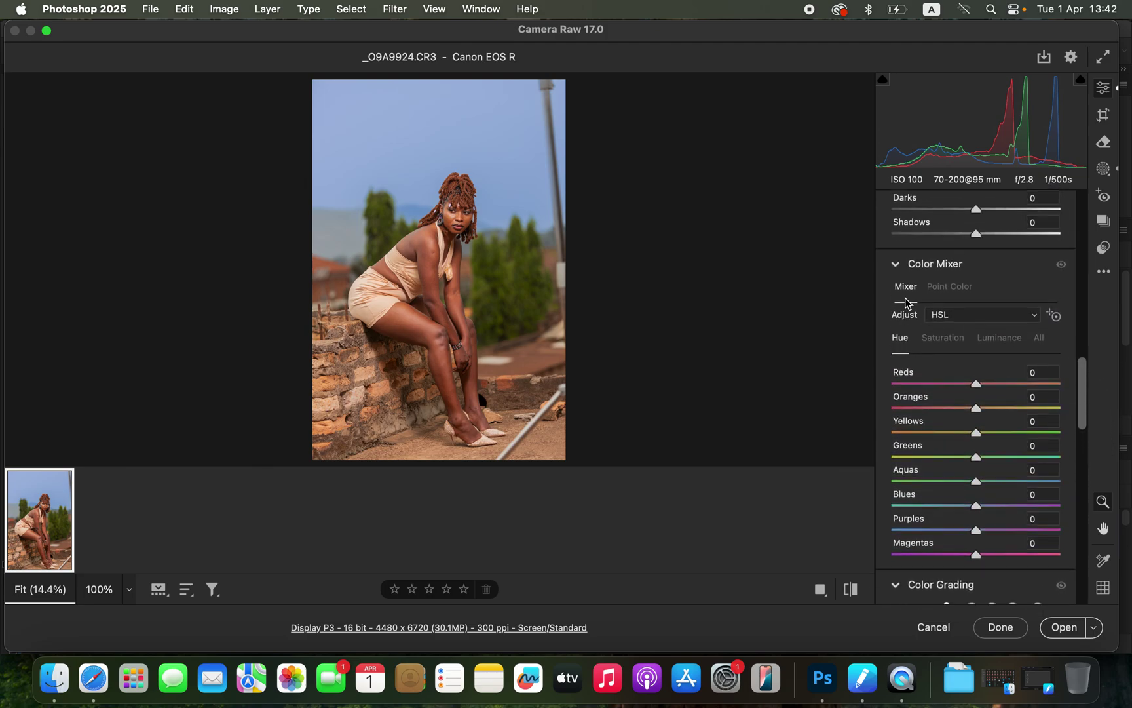
# Step: In the Color Mixer, darken the Blues luminance and set Blues saturation to +13
pyautogui.click(943, 340)
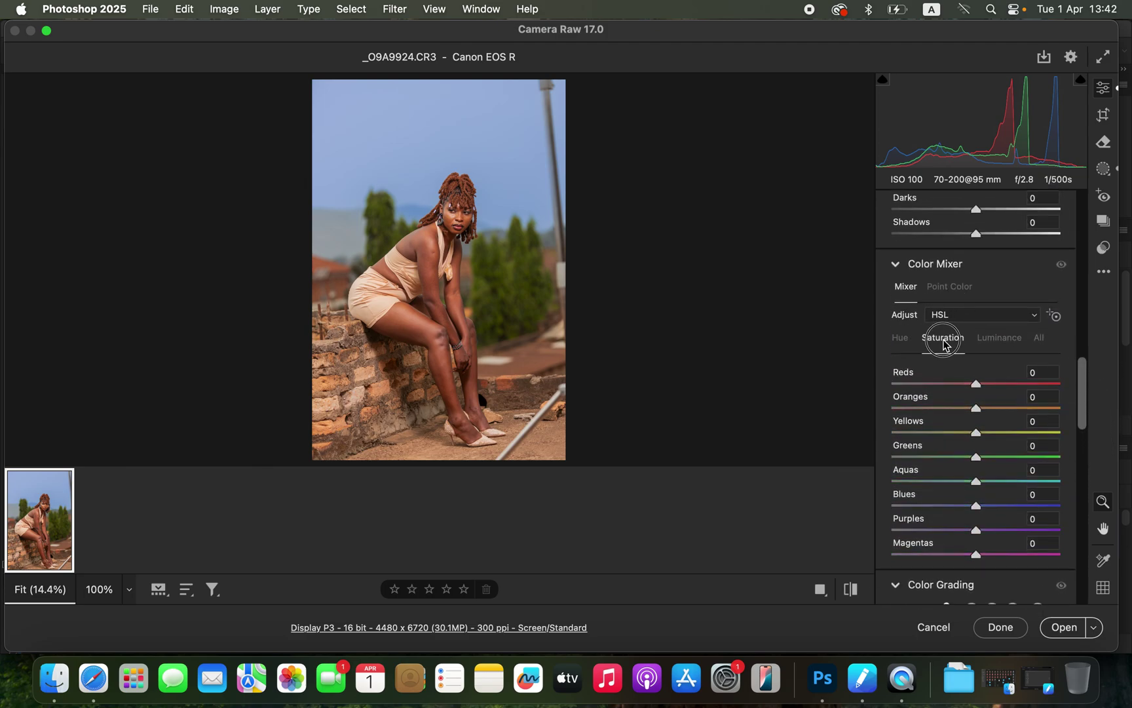
pyautogui.click(1001, 338)
pyautogui.click(904, 344)
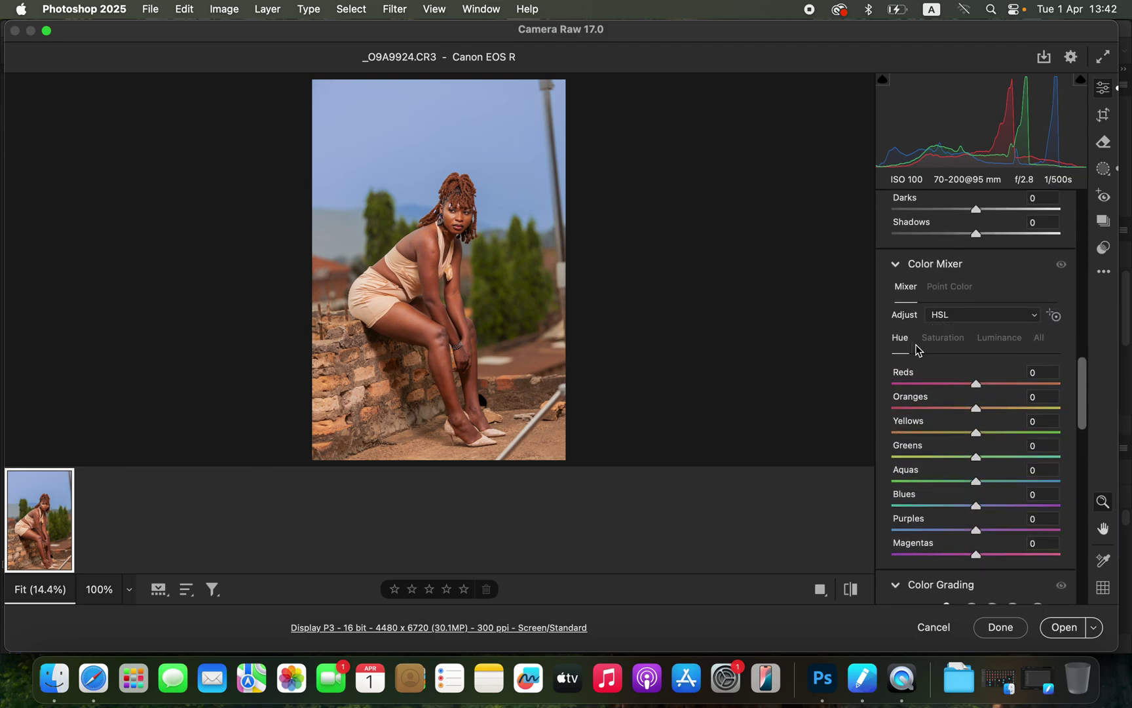
pyautogui.click(950, 345)
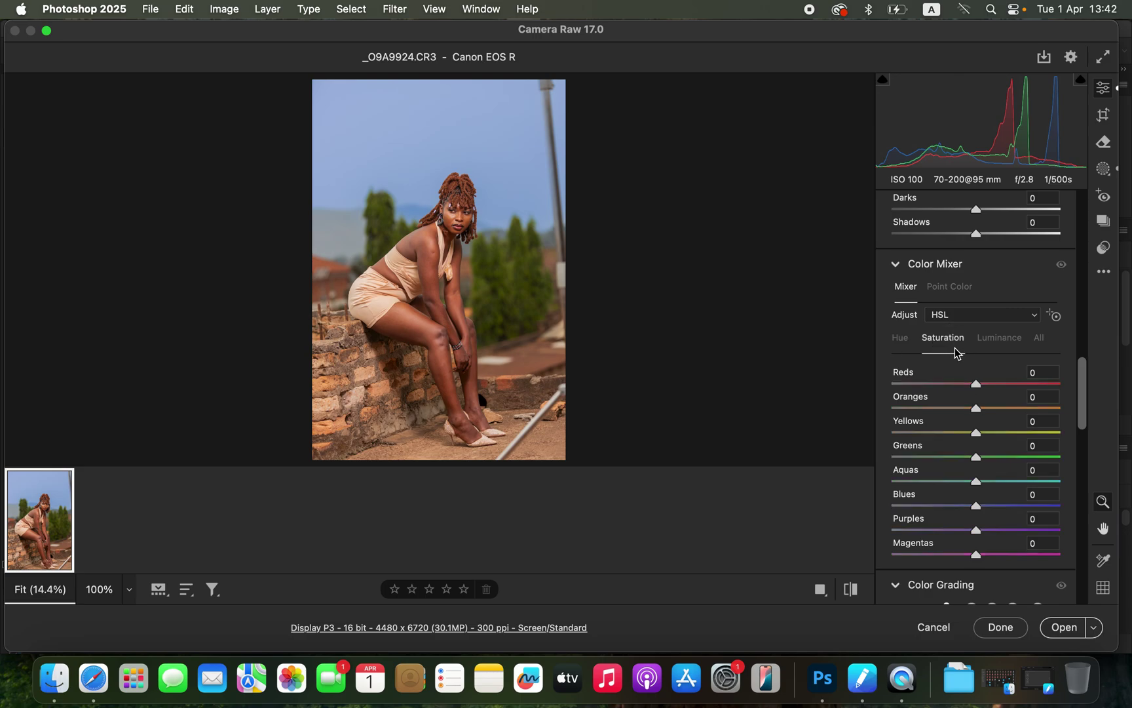
pyautogui.click(1001, 339)
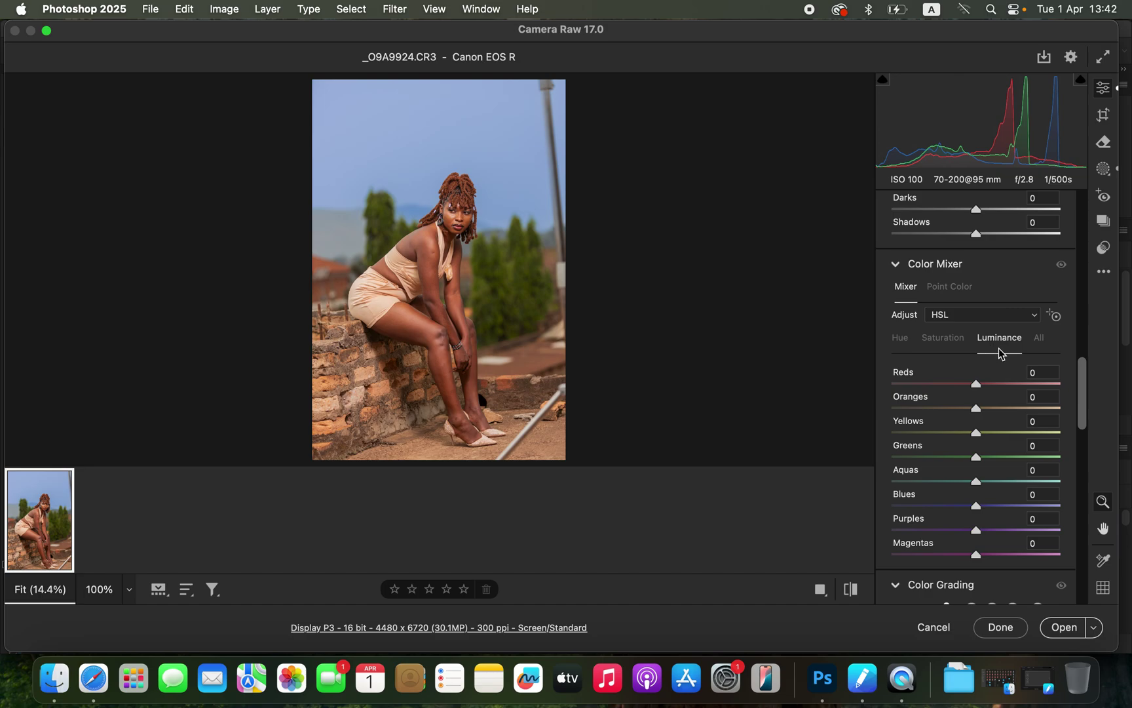
pyautogui.moveTo(975, 505); pyautogui.dragTo(967, 510)
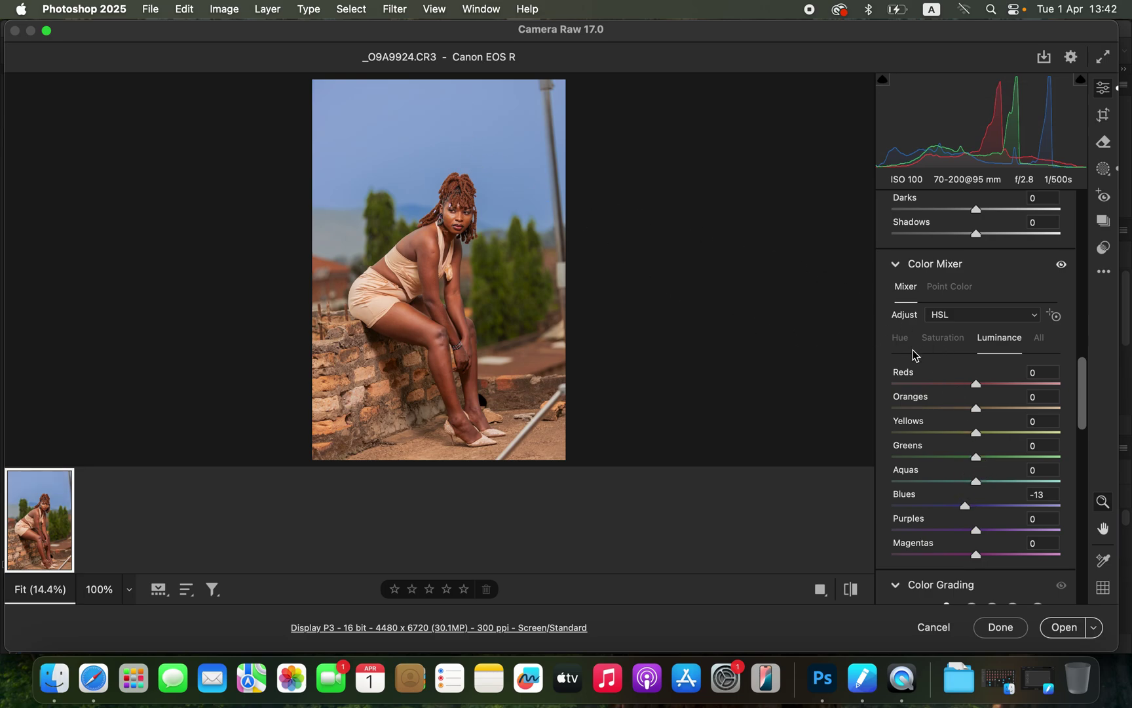
pyautogui.click(947, 344)
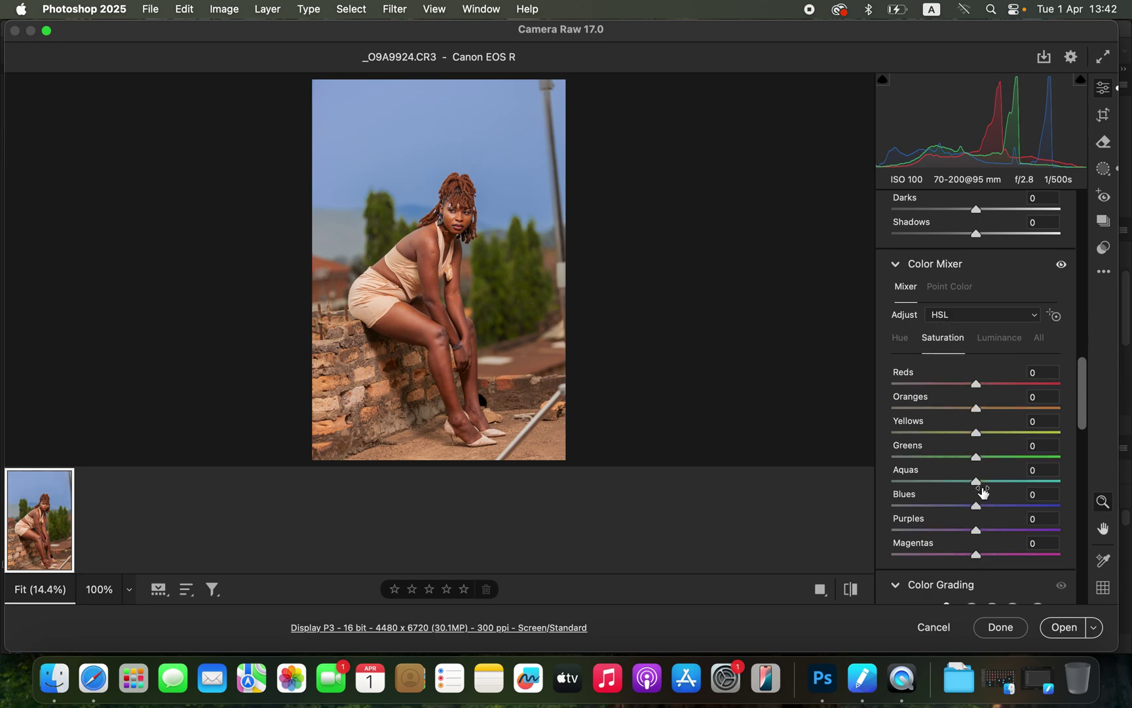
pyautogui.moveTo(986, 510); pyautogui.dragTo(1059, 505)
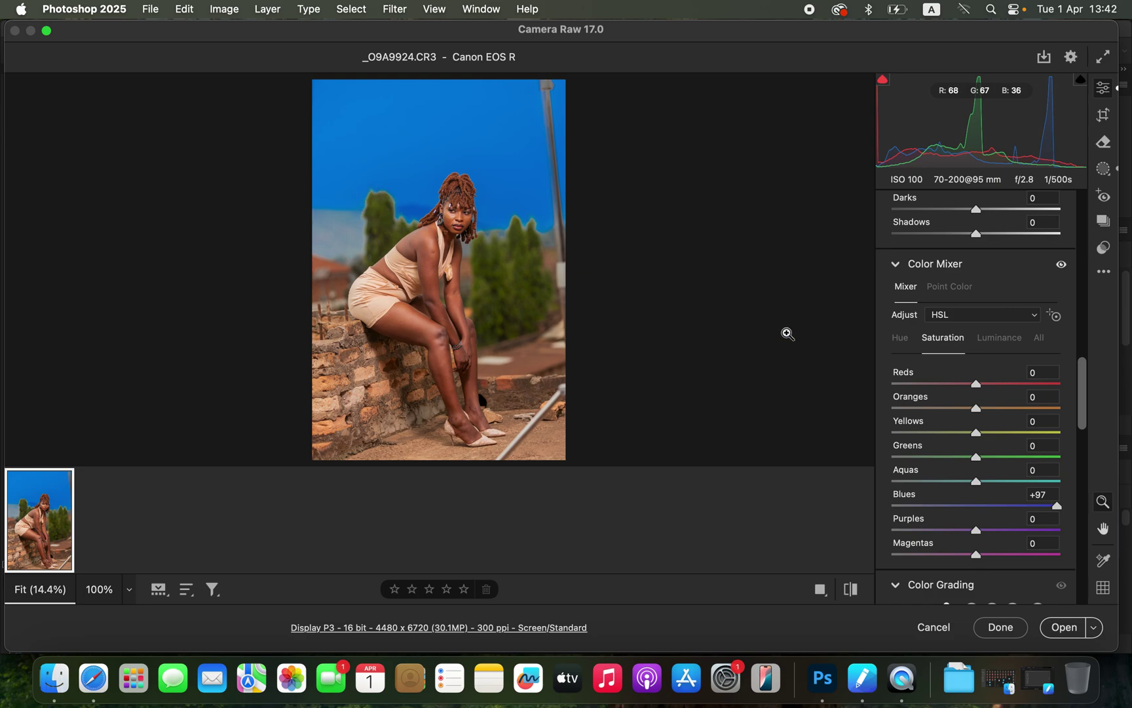
pyautogui.moveTo(997, 514); pyautogui.dragTo(992, 502)
# Step: Shift the Blues hue to -8 and compare with the unedited photo
pyautogui.click(906, 340)
pyautogui.moveTo(956, 511); pyautogui.dragTo(973, 514)
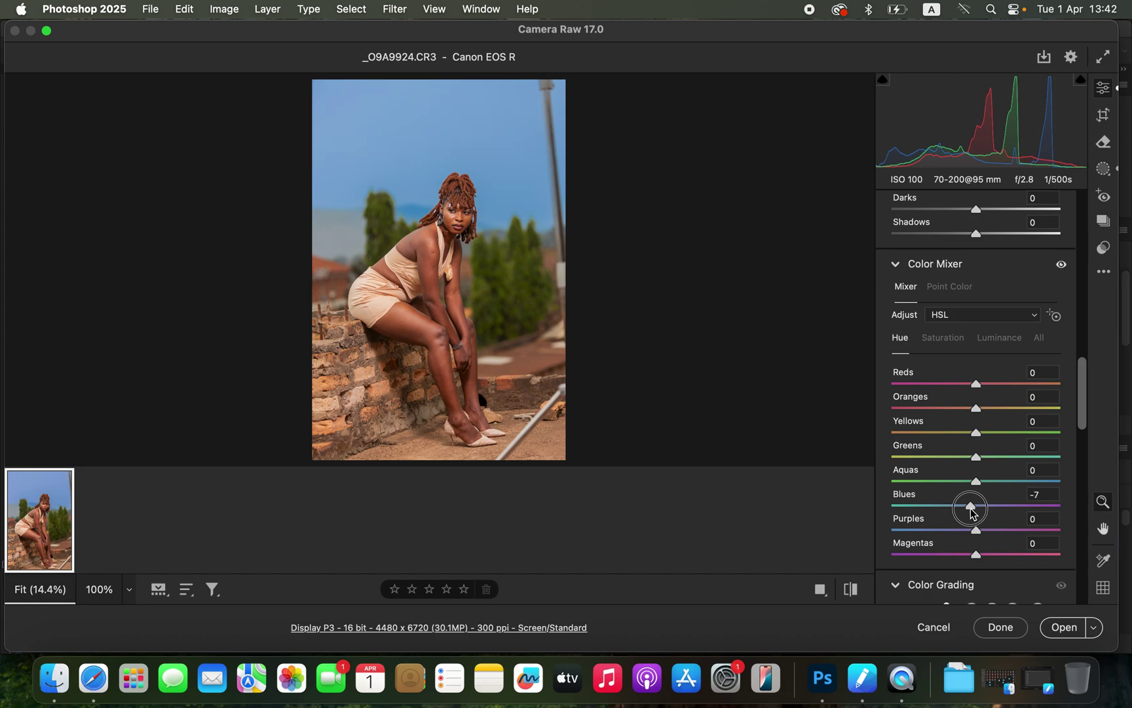
pyautogui.moveTo(973, 514); pyautogui.dragTo(972, 514)
pyautogui.click(856, 592)
pyautogui.click(858, 595)
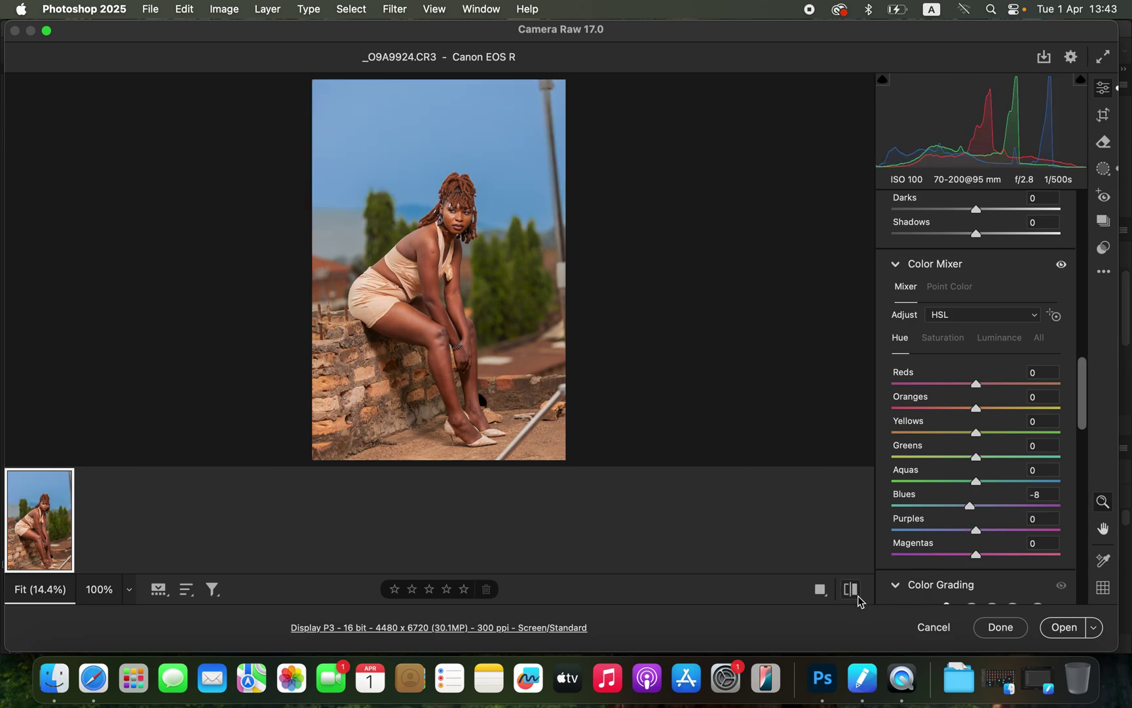
# Step: Set the Greens hue to +57, compare with defaults, and open the photo in Photoshop
pyautogui.click(1001, 458)
pyautogui.moveTo(1002, 457); pyautogui.dragTo(1025, 457)
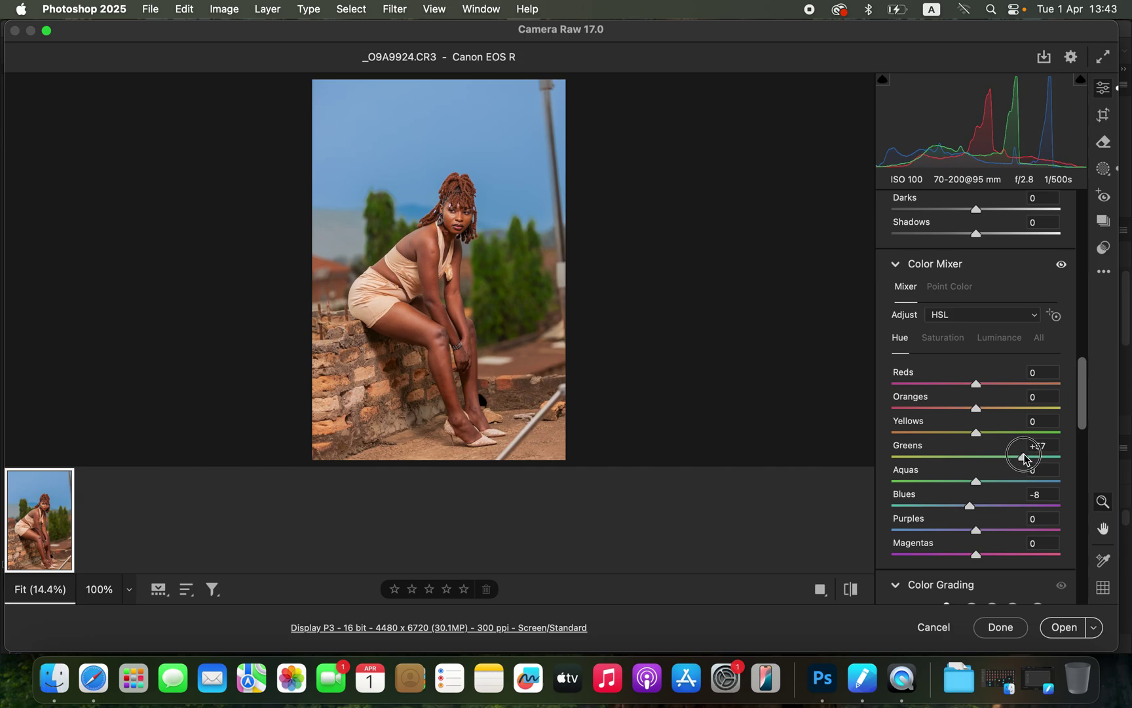
pyautogui.moveTo(1025, 459); pyautogui.dragTo(996, 435)
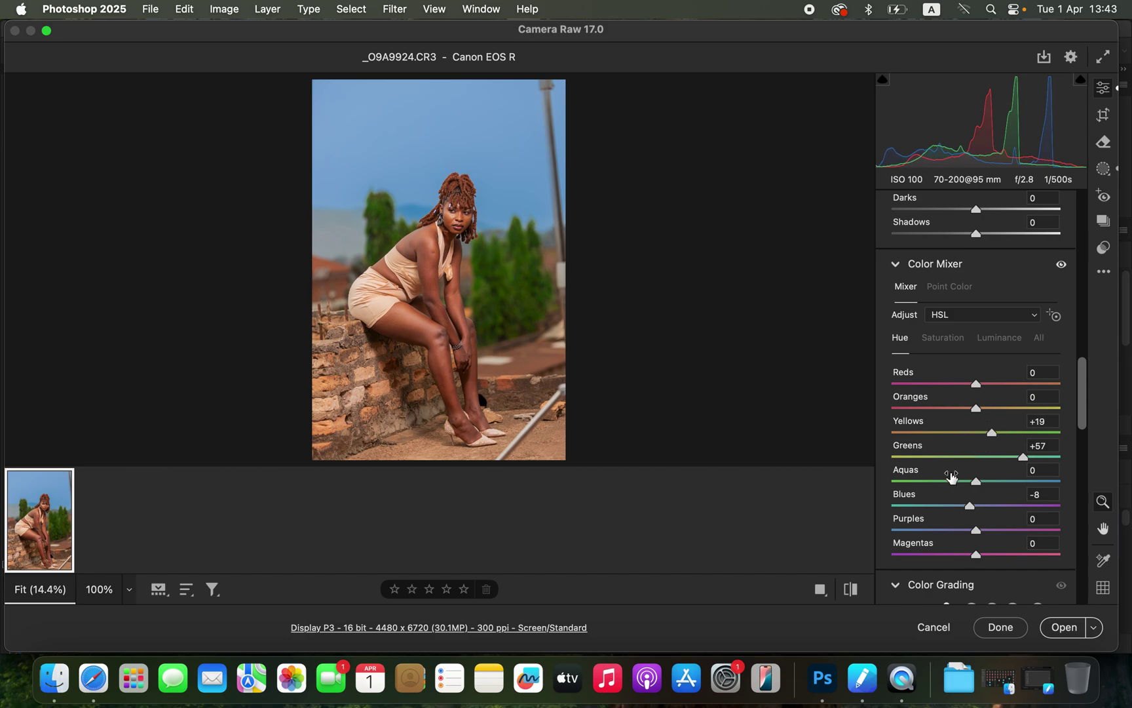
pyautogui.click(855, 593)
pyautogui.click(857, 591)
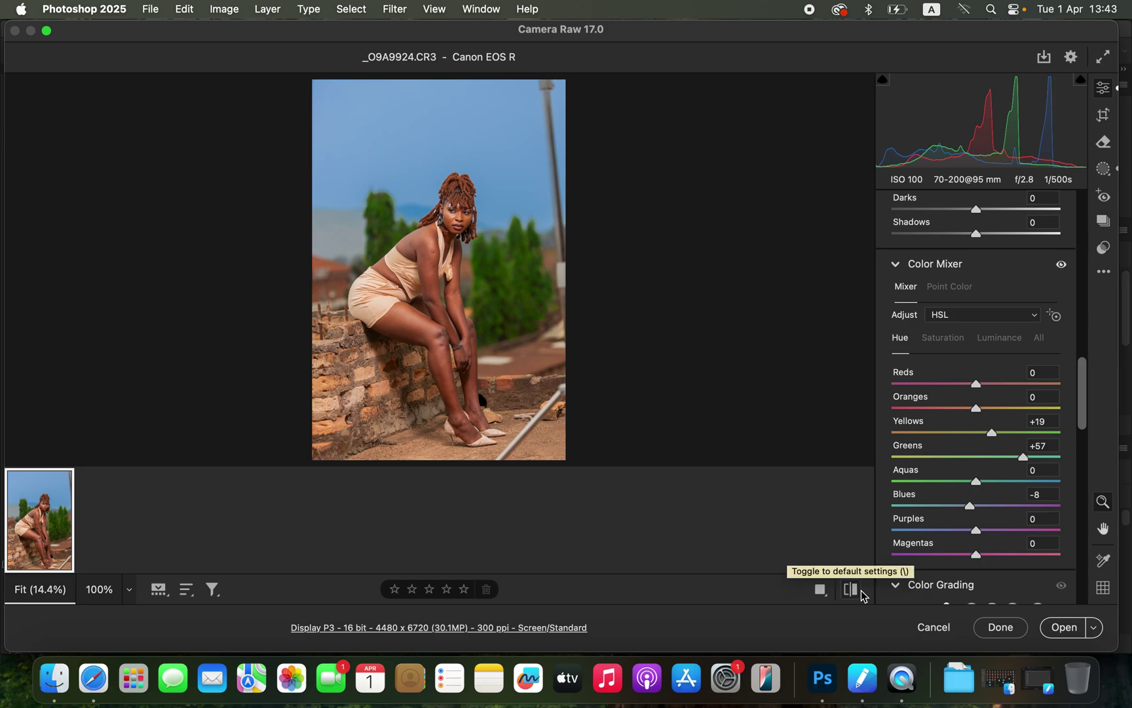
pyautogui.click(854, 591)
pyautogui.click(855, 591)
pyautogui.click(857, 593)
pyautogui.click(861, 593)
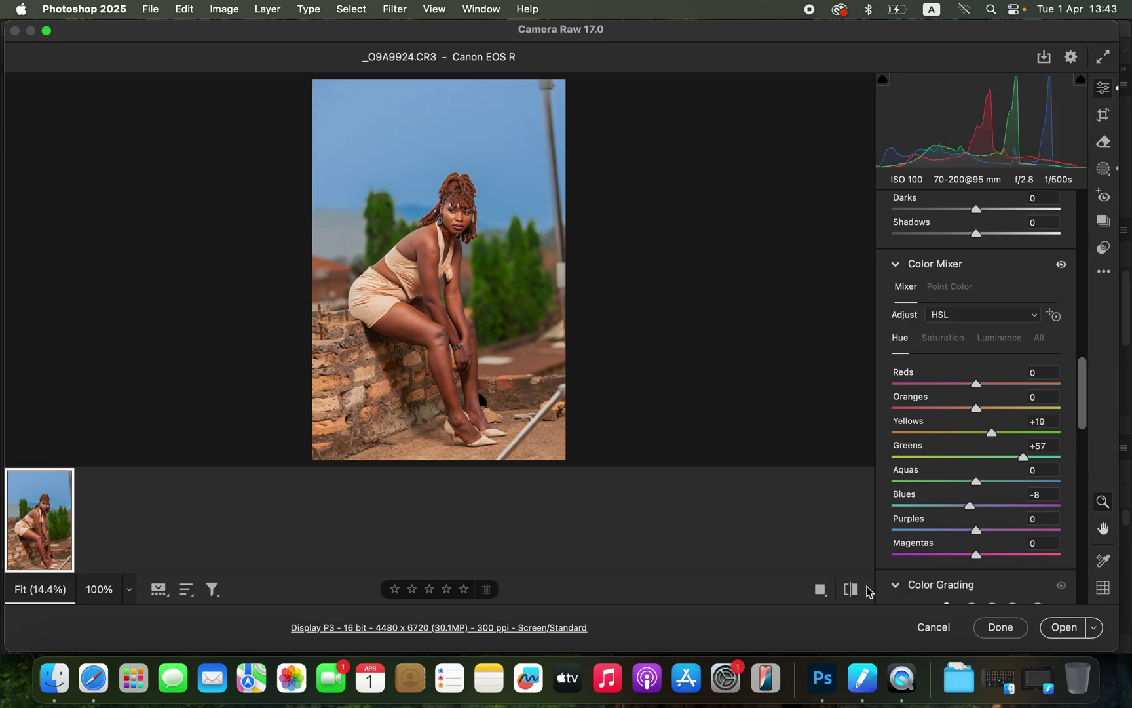
pyautogui.click(1061, 632)
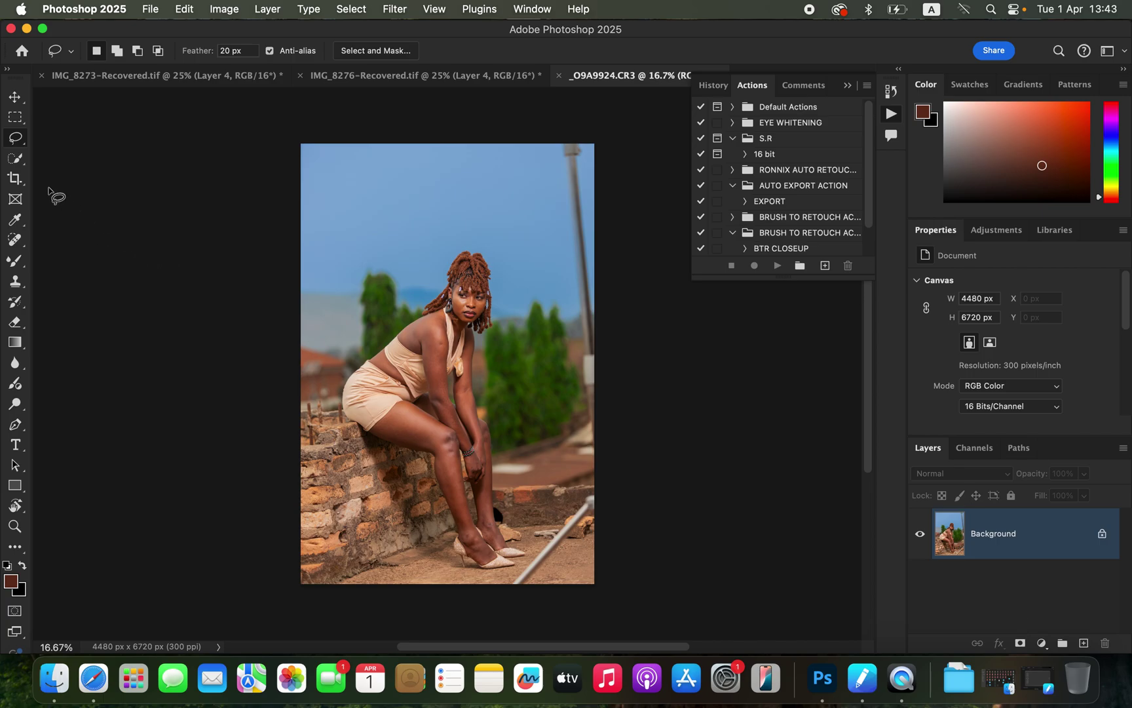
# Step: Crop to a 4:5 (8:10) ratio, shifting the frame to trim sky above her head
pyautogui.click(15, 179)
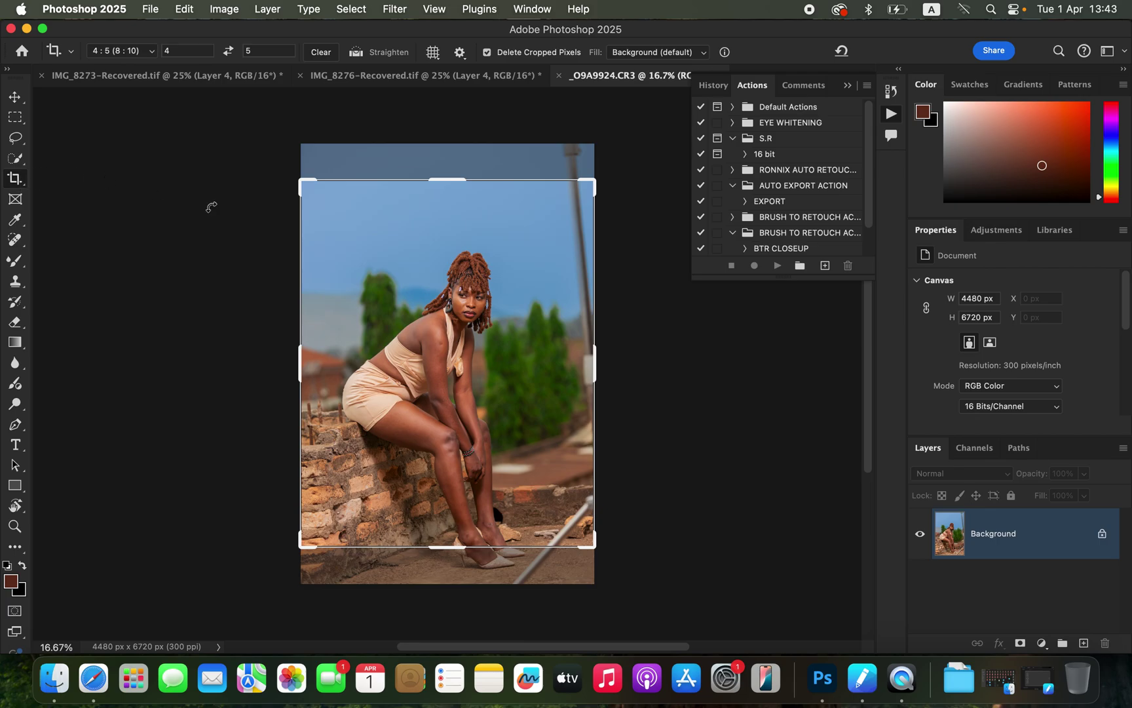
pyautogui.click(135, 51)
pyautogui.click(134, 51)
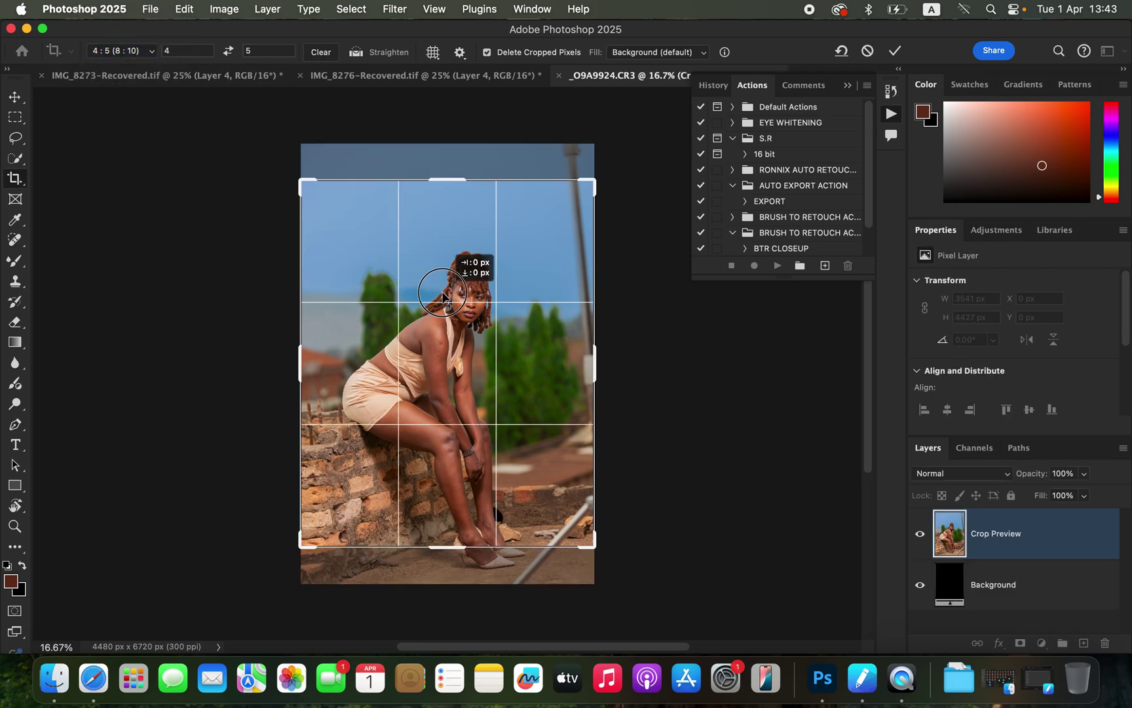
pyautogui.moveTo(452, 278); pyautogui.dragTo(465, 231)
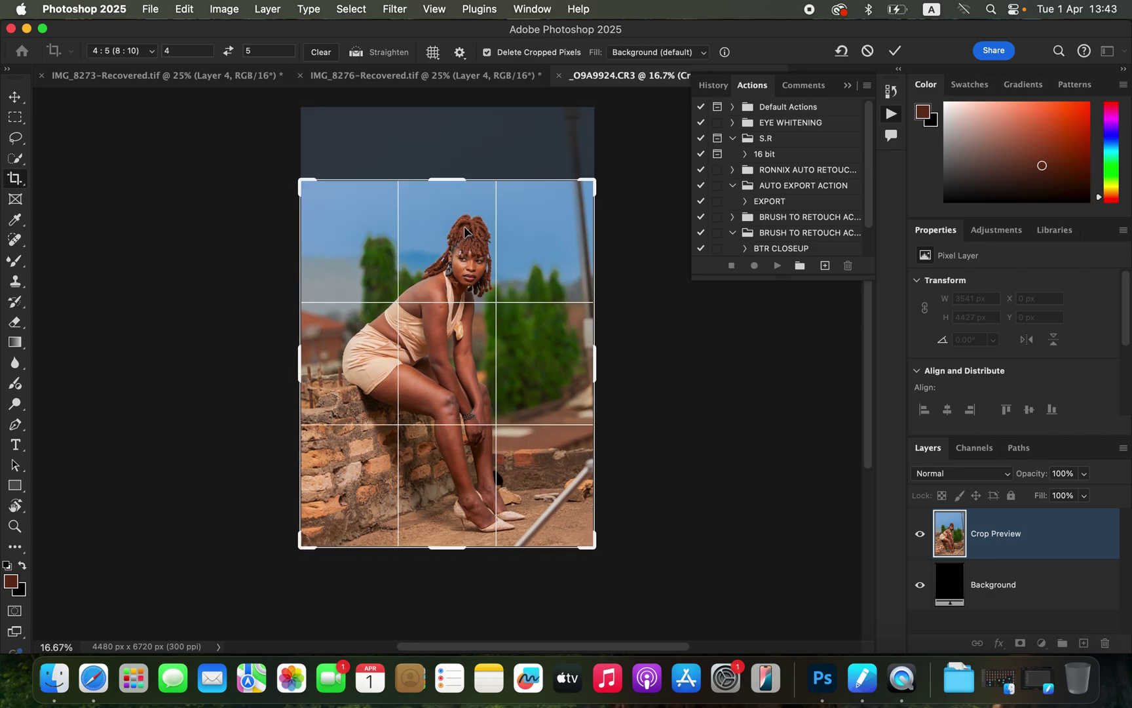
pyautogui.press('Return')
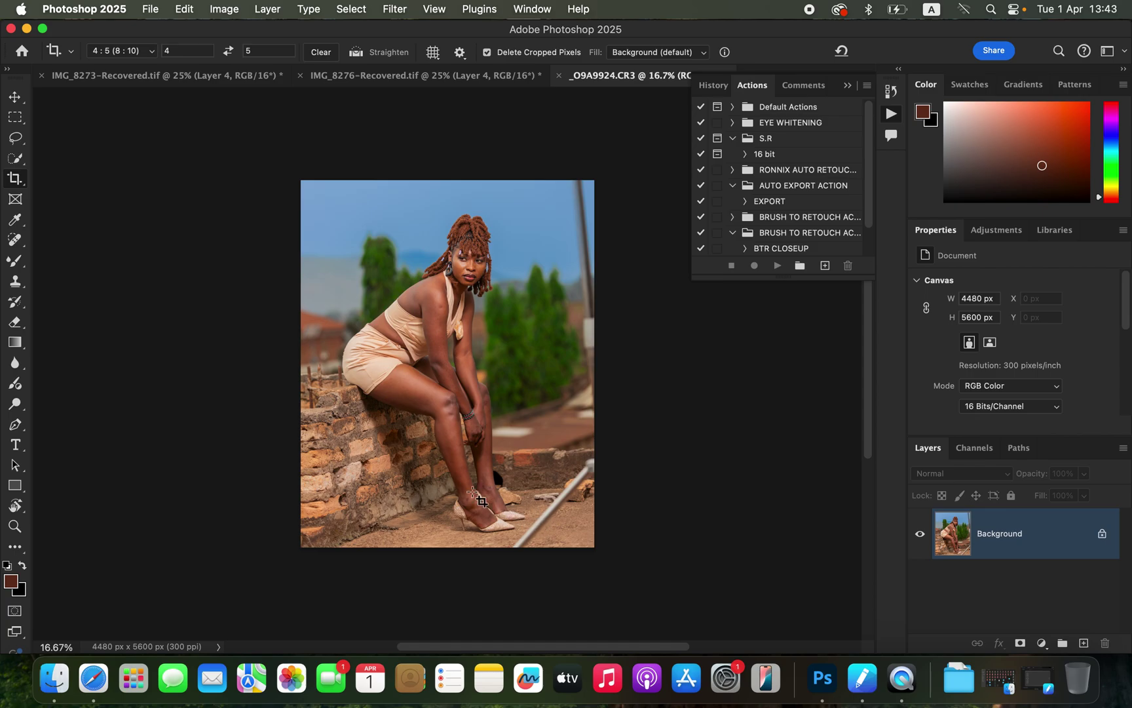
# Step: Heal away the right-edge pole with a 400 px Spot Healing Brush and duplicate the background twice
pyautogui.click(18, 240)
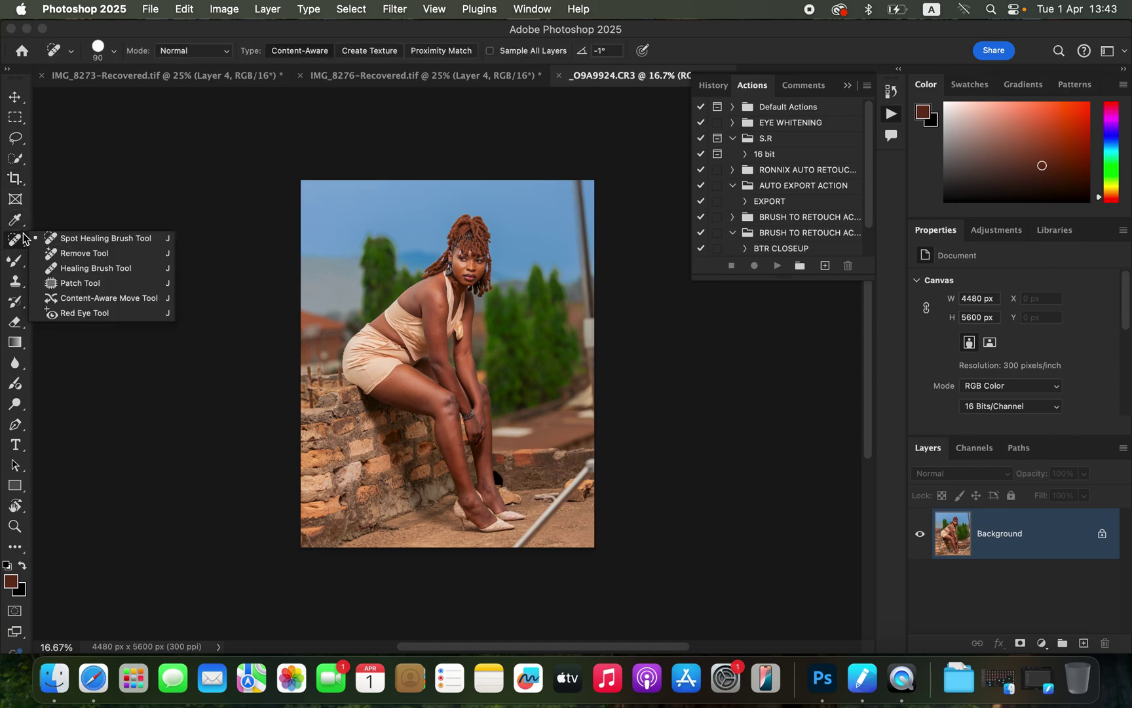
pyautogui.click(65, 238)
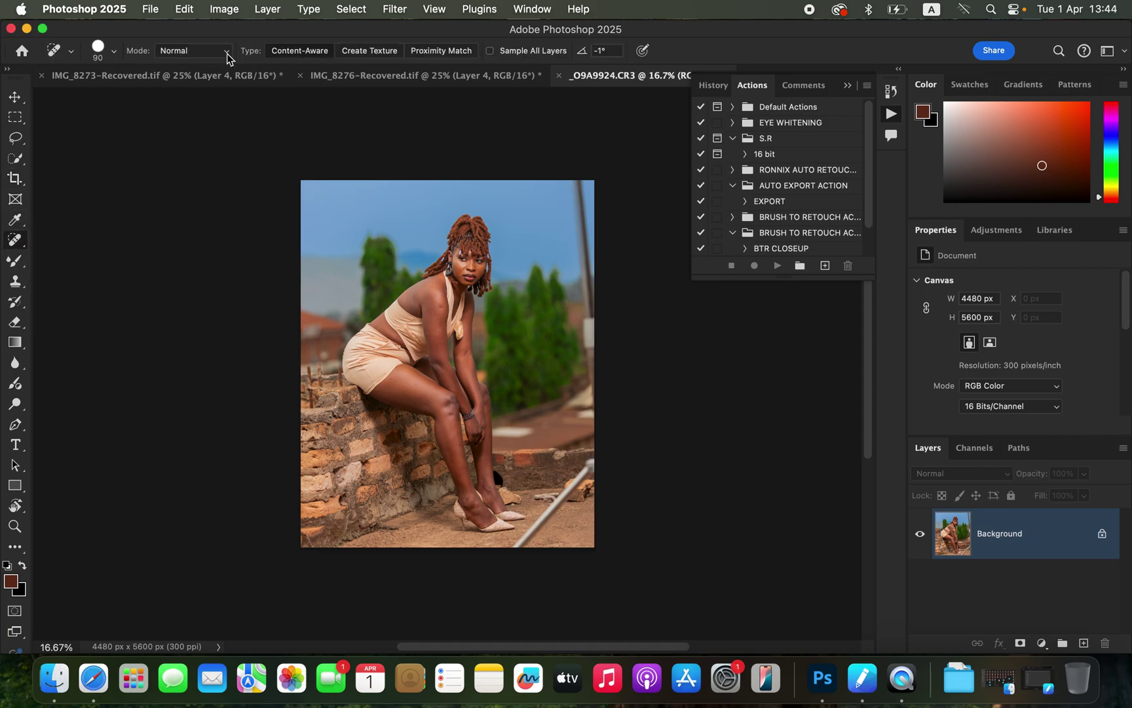
pyautogui.press(']')
pyautogui.press(']')
pyautogui.press(']')
pyautogui.press(']')
pyautogui.press(']')
pyautogui.press(']')
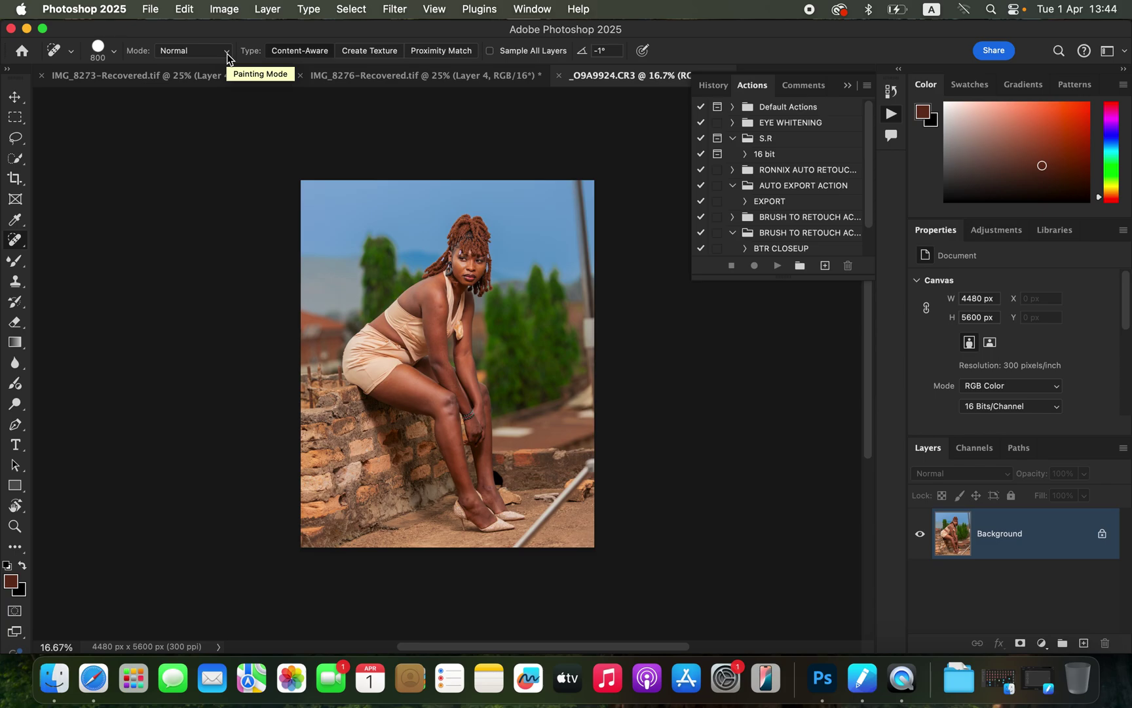
pyautogui.press('[')
pyautogui.press('[')
pyautogui.press('[')
pyautogui.press('[')
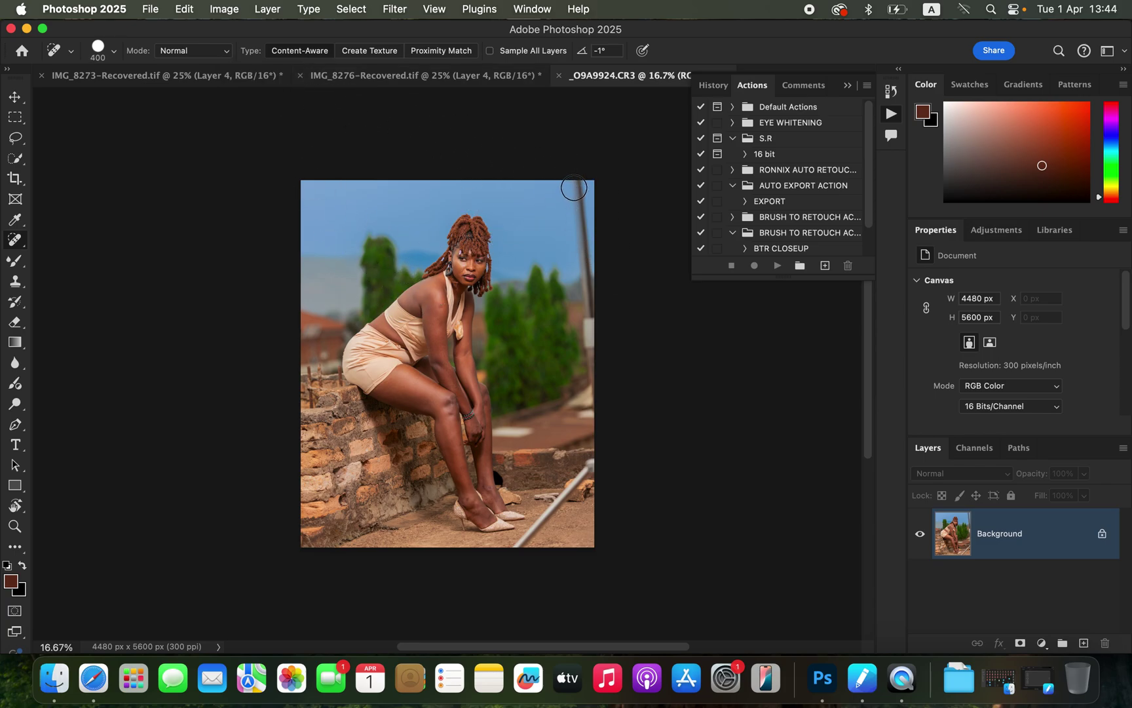
pyautogui.moveTo(574, 188)
pyautogui.mouseDown()
pyautogui.moveTo(594, 326)
pyautogui.moveTo(584, 192)
pyautogui.moveTo(598, 462)
pyautogui.moveTo(522, 542)
pyautogui.moveTo(587, 486)
pyautogui.moveTo(604, 449)
pyautogui.mouseUp()
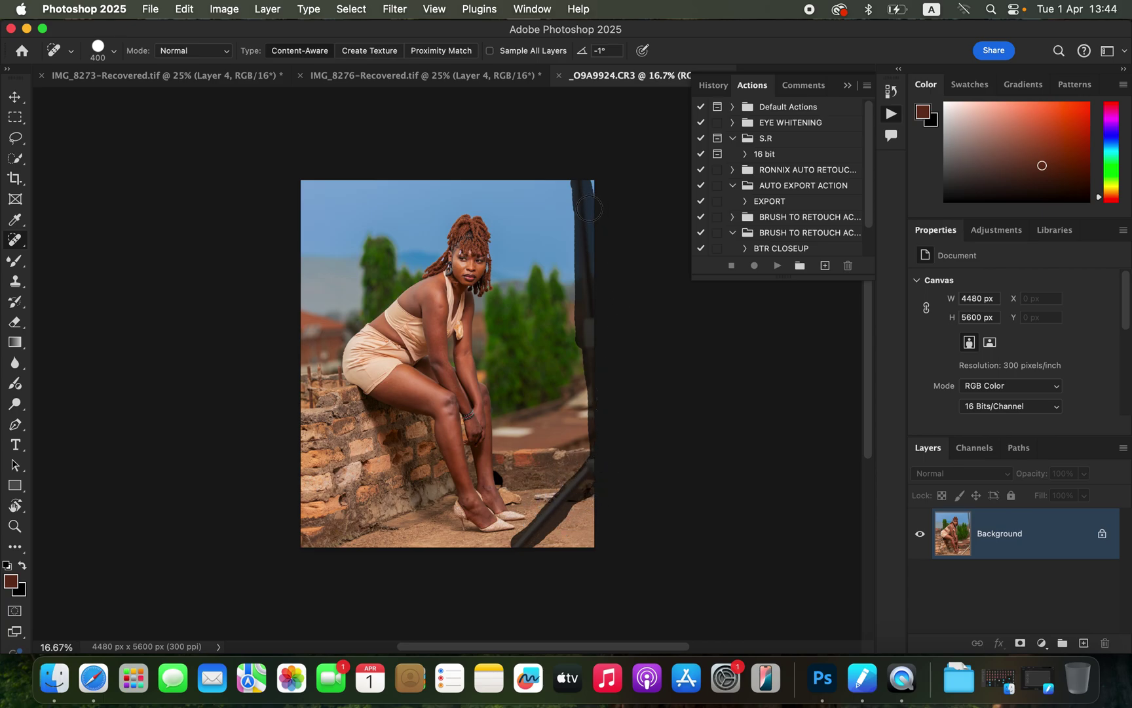
pyautogui.moveTo(589, 208); pyautogui.dragTo(589, 208)
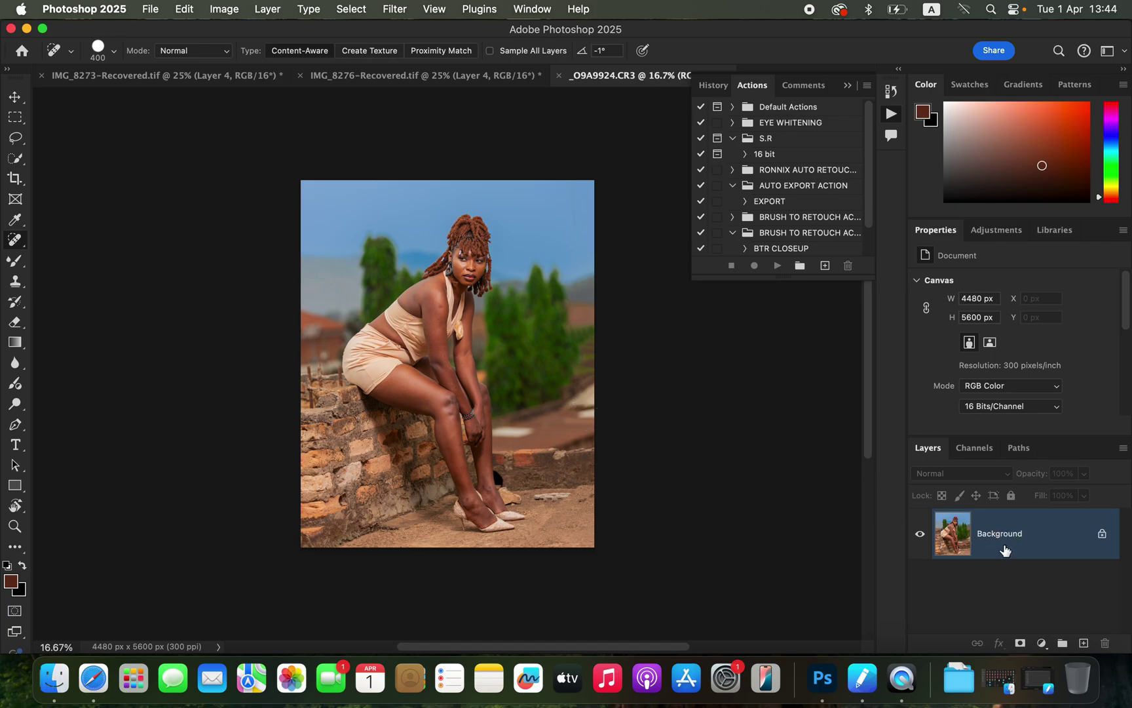
pyautogui.press('super+j')
pyautogui.press('super+j')
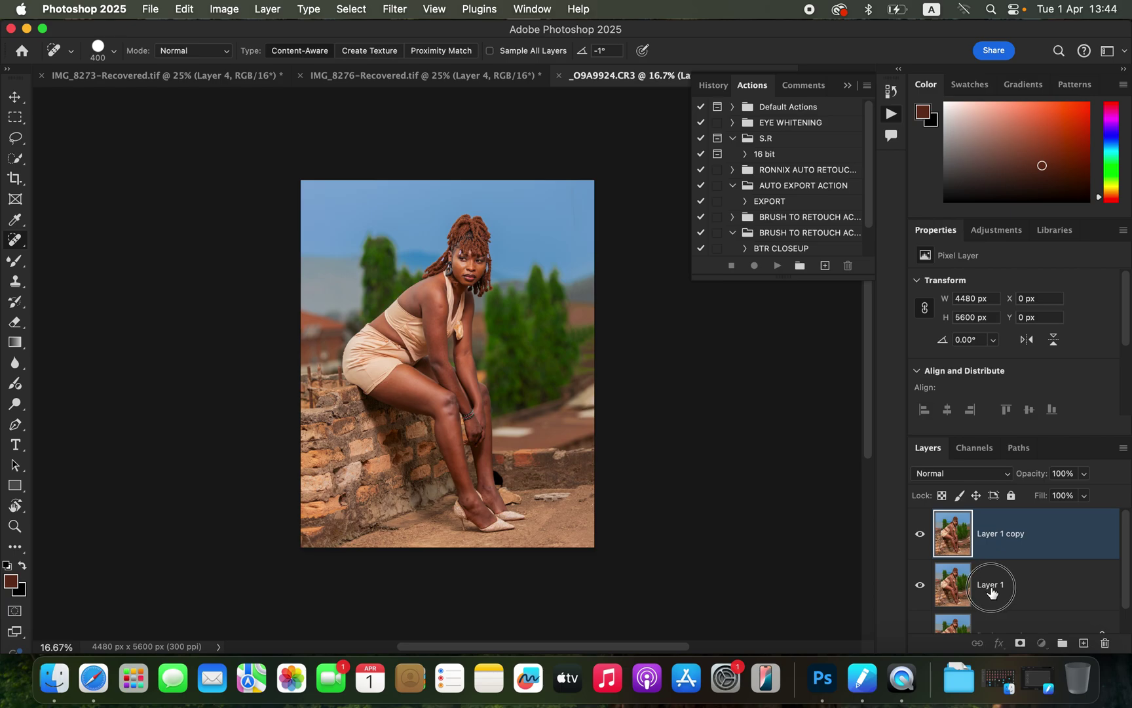
# Step: Rename Layer 1 to 'color' and Layer 1 copy to 'texture', then select the color layer
pyautogui.doubleClick(992, 586)
pyautogui.write('color')
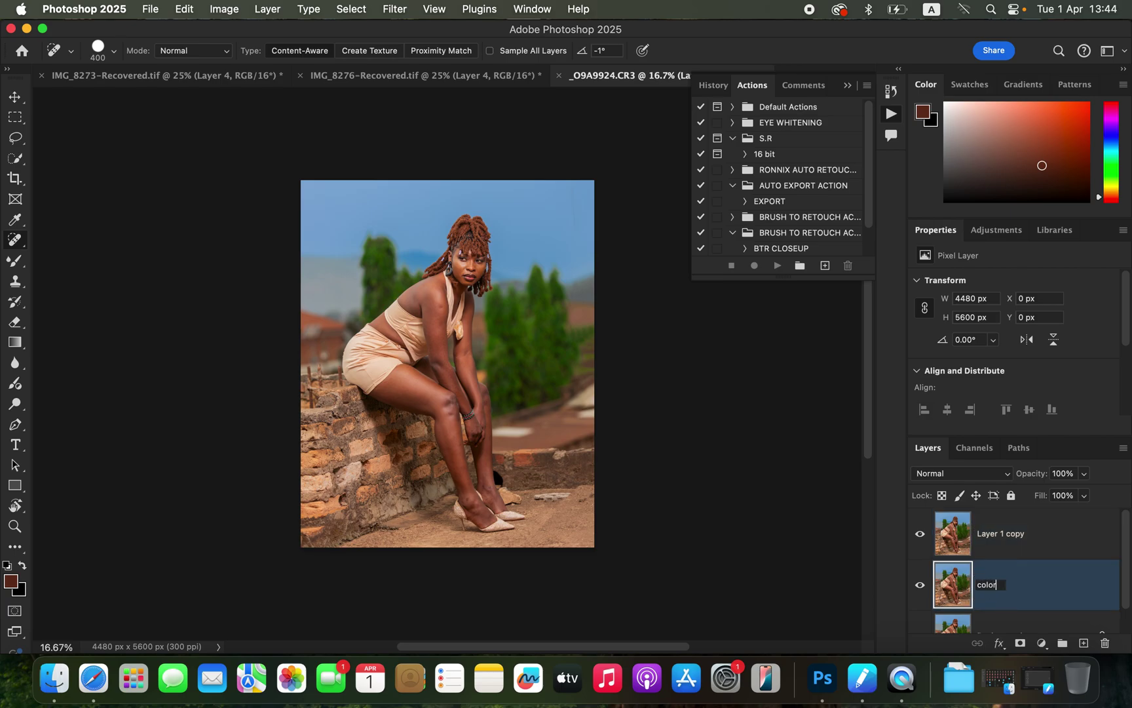
pyautogui.press('Return')
pyautogui.doubleClick(1005, 539)
pyautogui.write('texture')
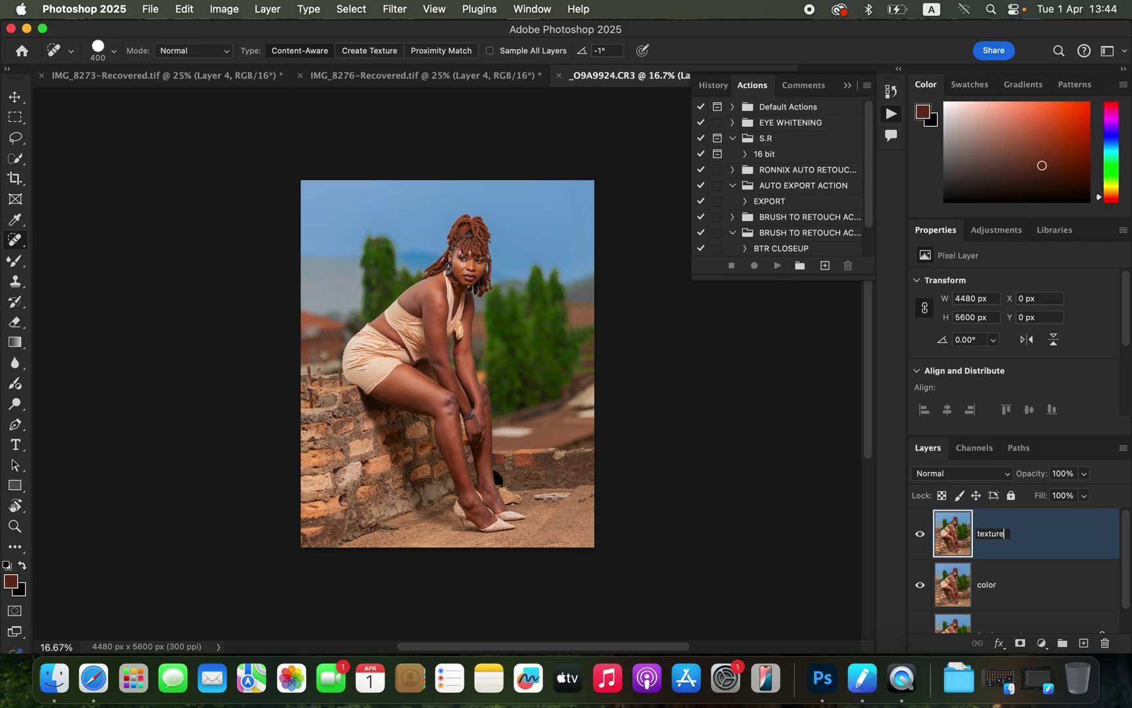
pyautogui.press('Return')
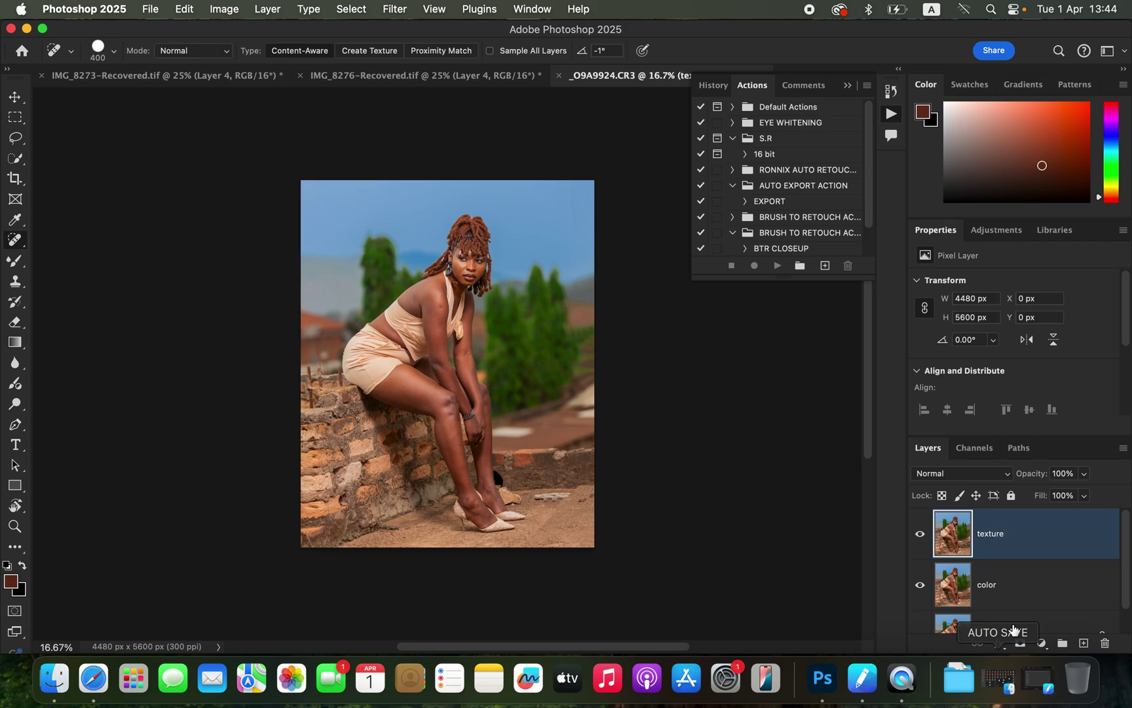
pyautogui.click(1000, 593)
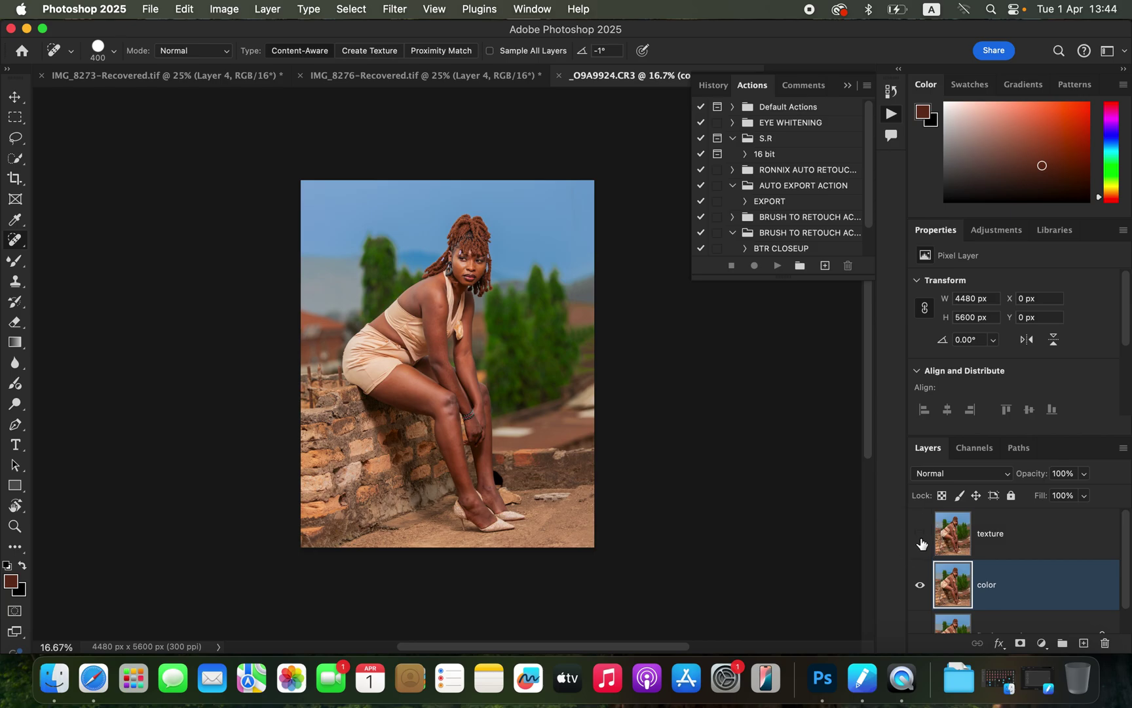
# Step: Apply a Gaussian Blur with a 3.0 px radius to the color layer
pyautogui.click(394, 10)
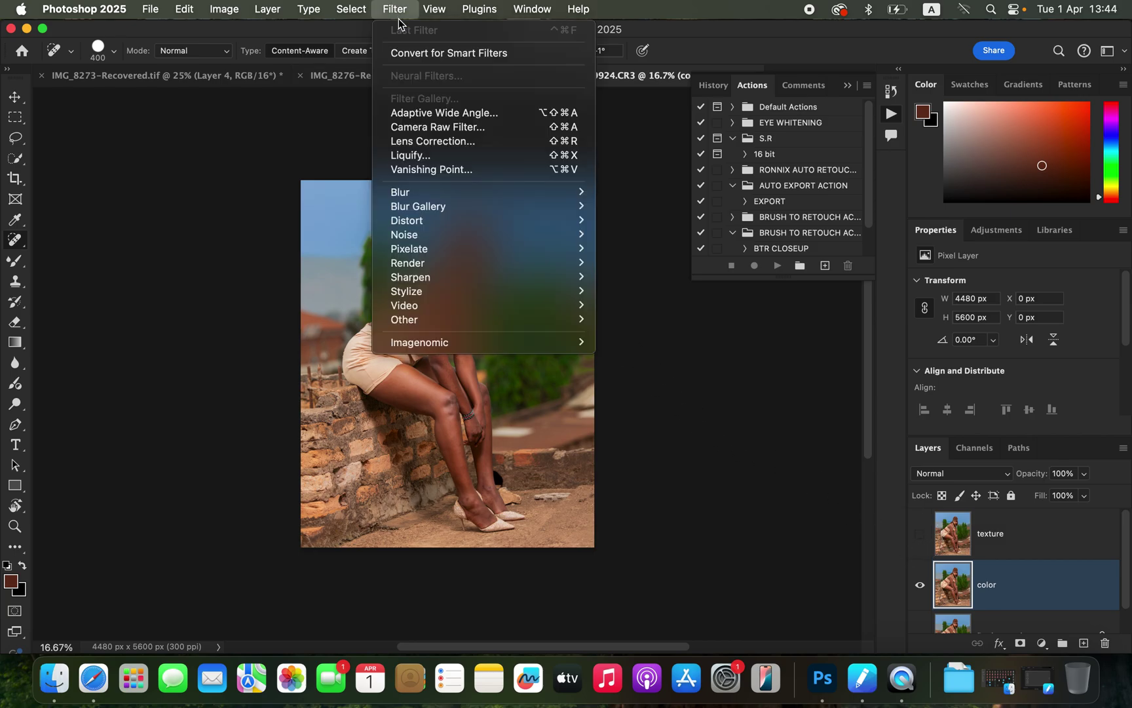
pyautogui.moveTo(562, 193)
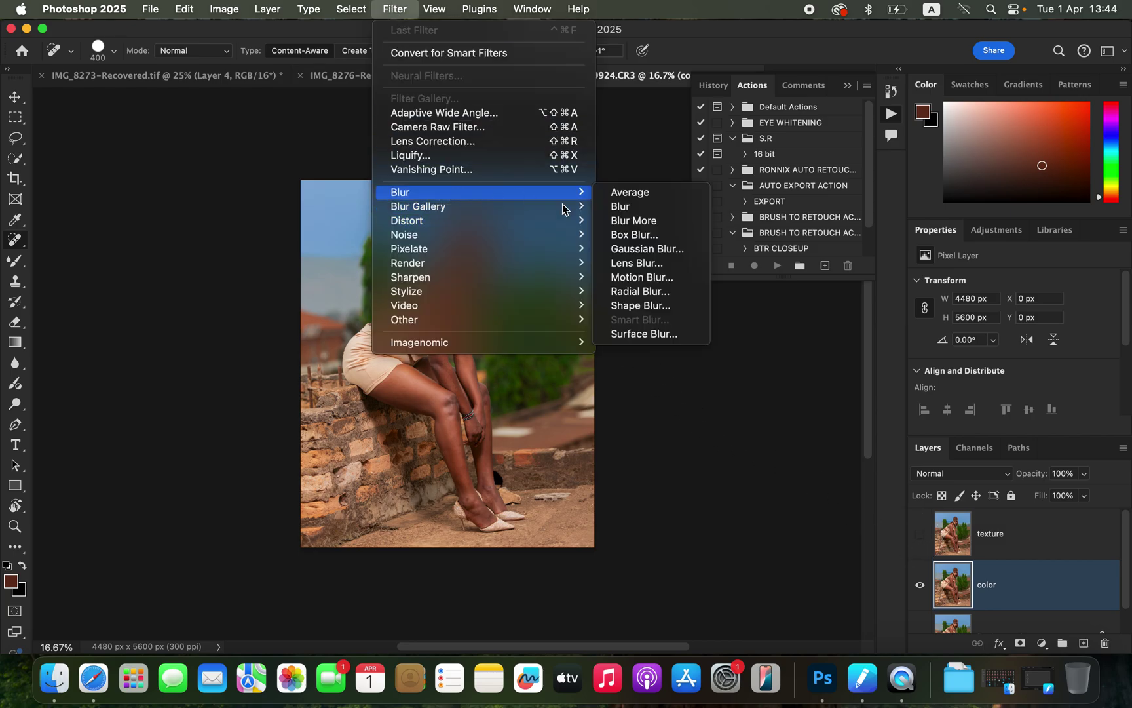
pyautogui.click(669, 250)
pyautogui.moveTo(785, 340); pyautogui.dragTo(735, 346)
pyautogui.click(464, 272)
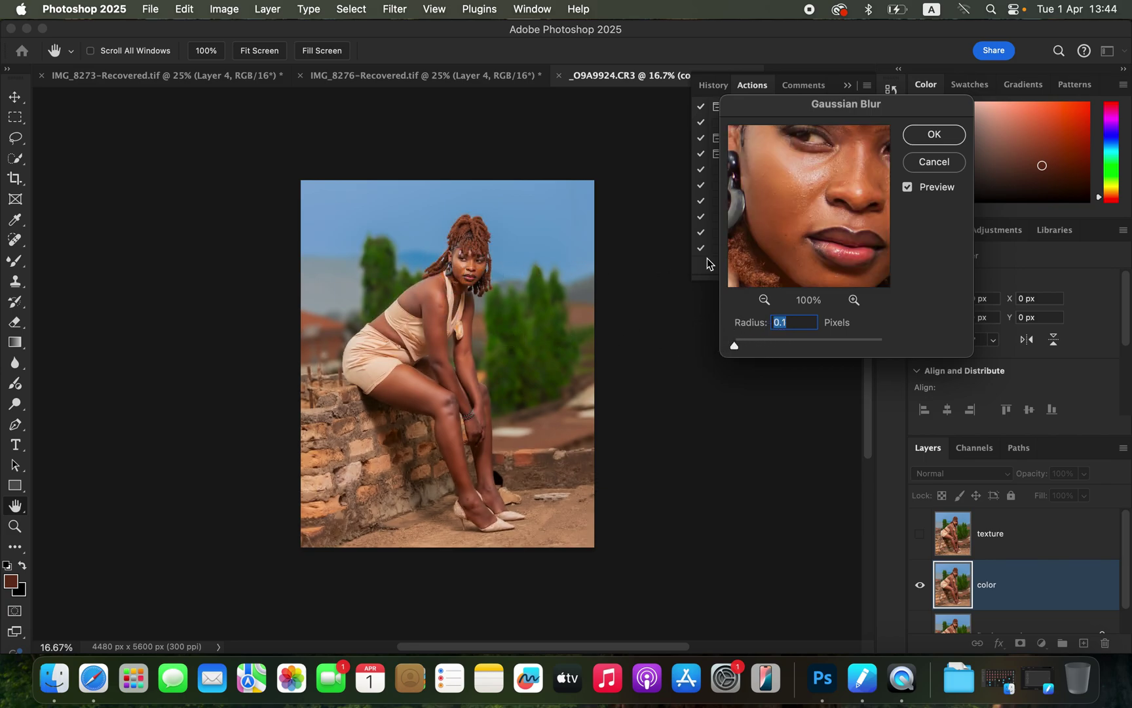
pyautogui.moveTo(808, 197); pyautogui.dragTo(801, 210)
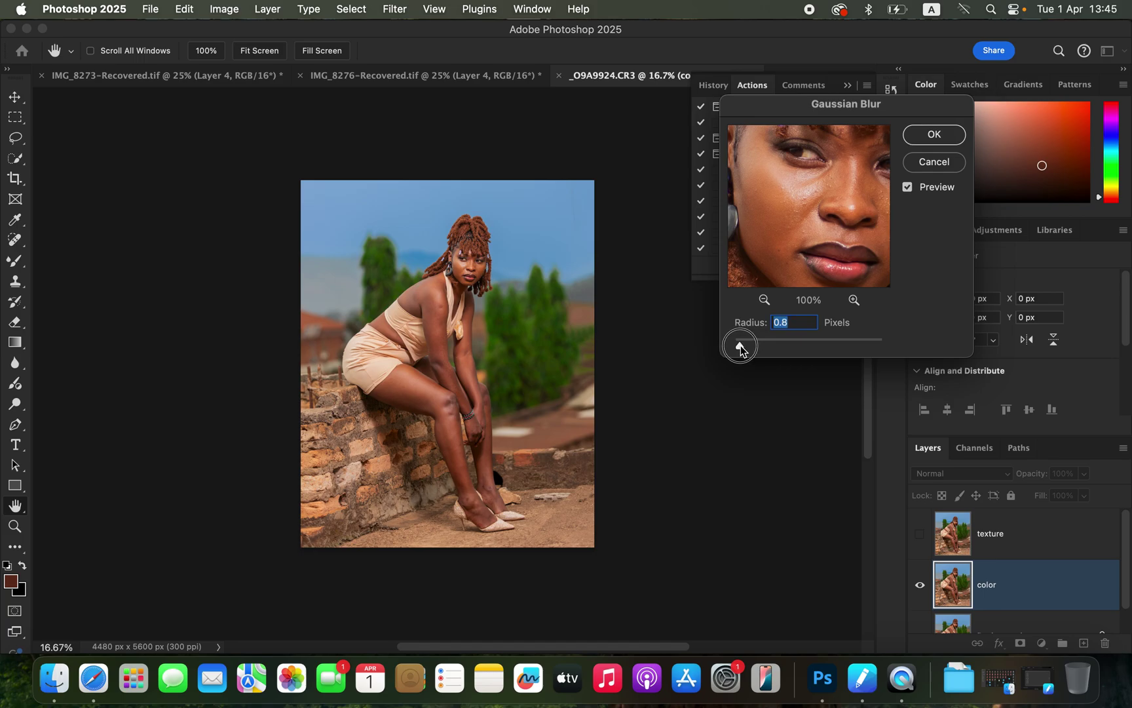
pyautogui.moveTo(740, 345); pyautogui.dragTo(759, 346)
pyautogui.moveTo(822, 205); pyautogui.dragTo(821, 218)
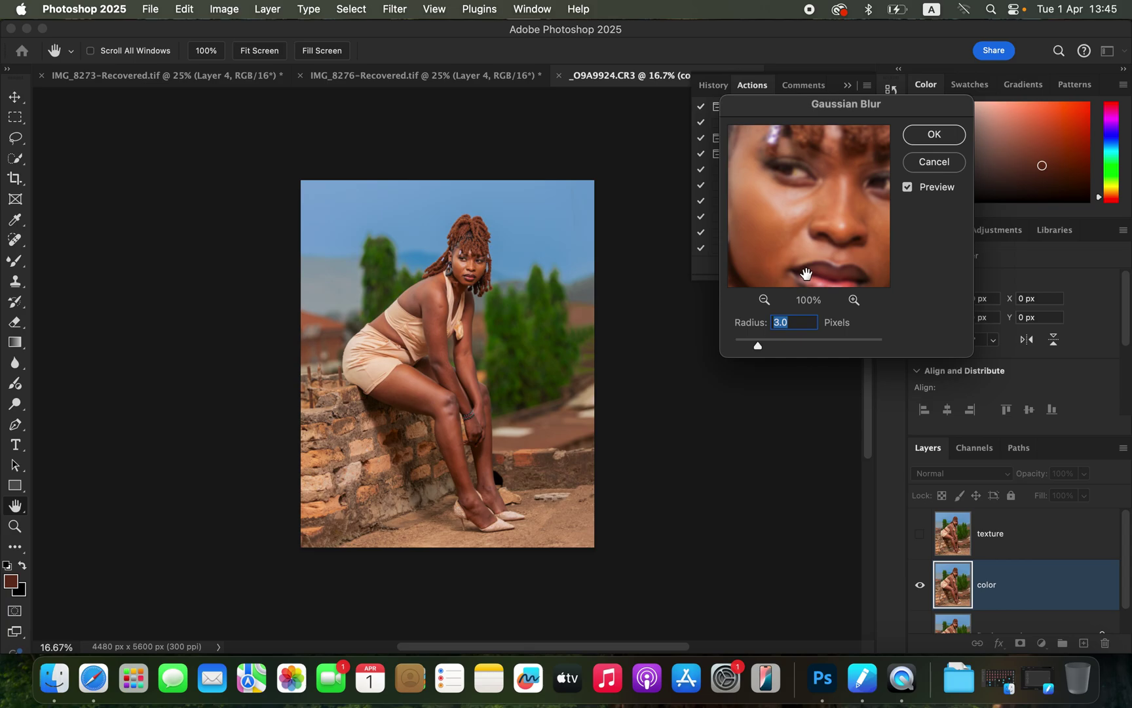
pyautogui.click(934, 135)
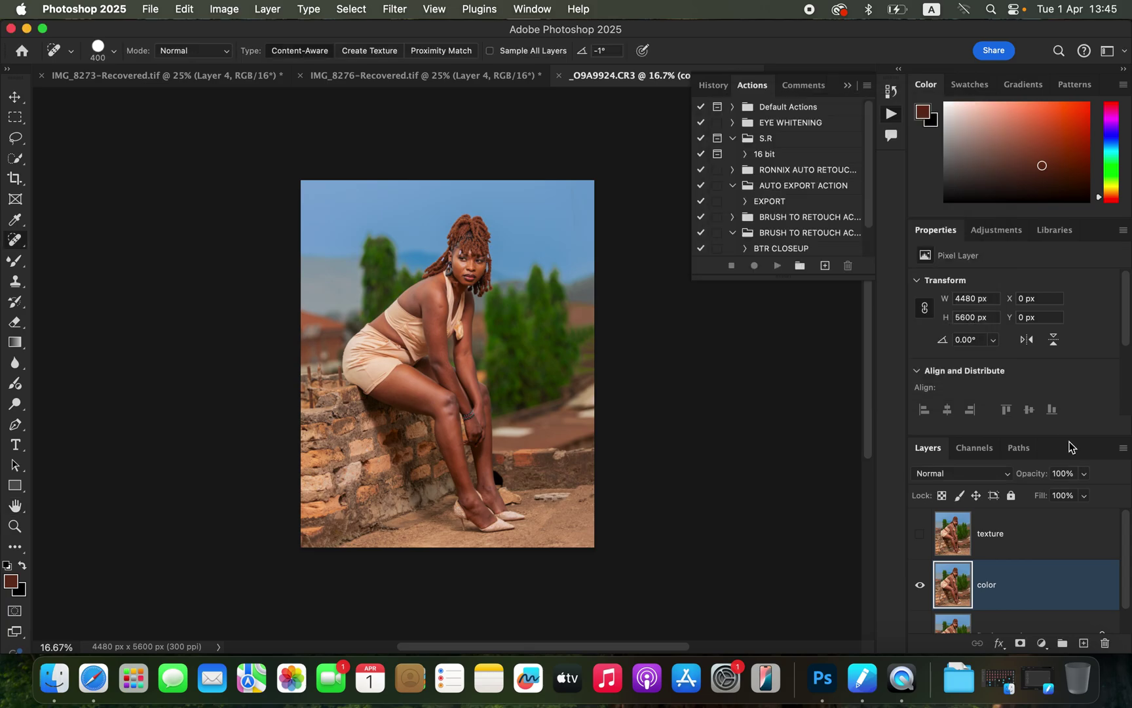
# Step: Show the texture layer and set Apply Image to source the color layer with Add blending
pyautogui.click(1035, 542)
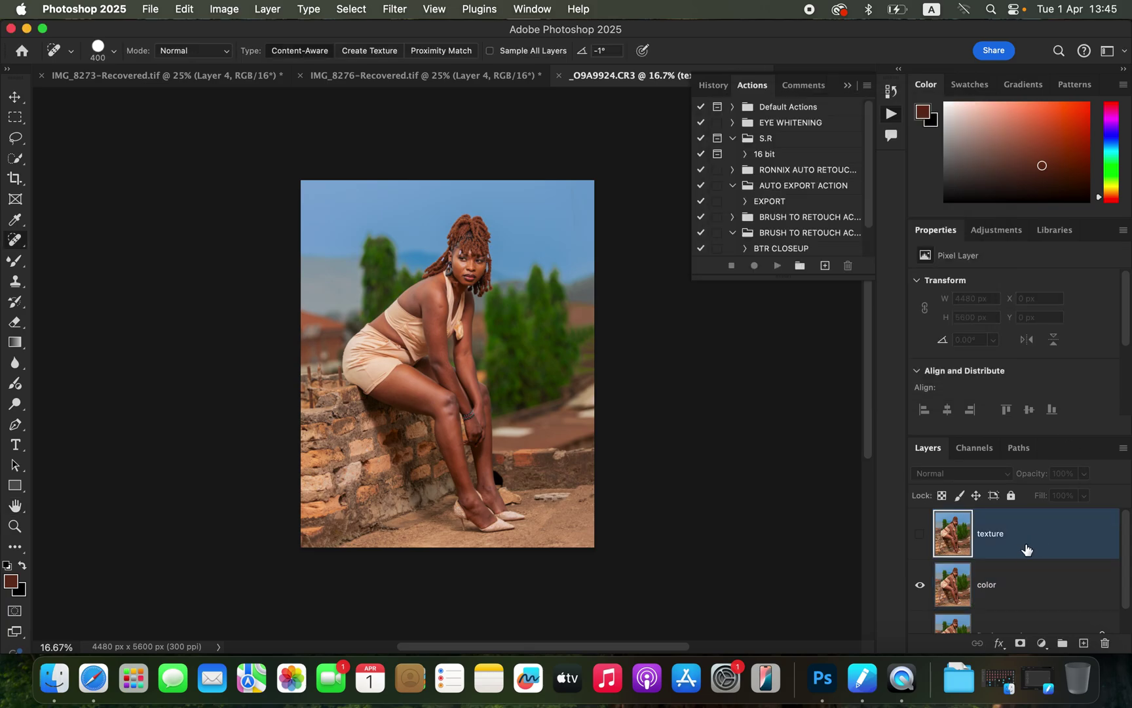
pyautogui.click(920, 541)
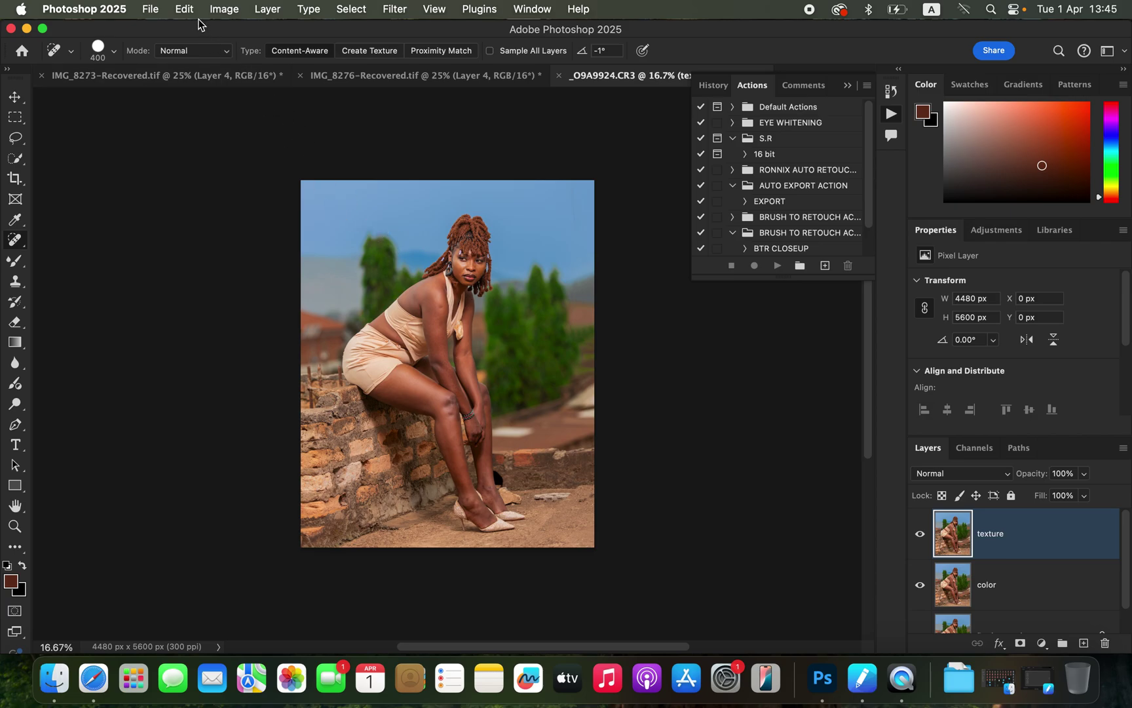
pyautogui.click(222, 8)
pyautogui.click(289, 233)
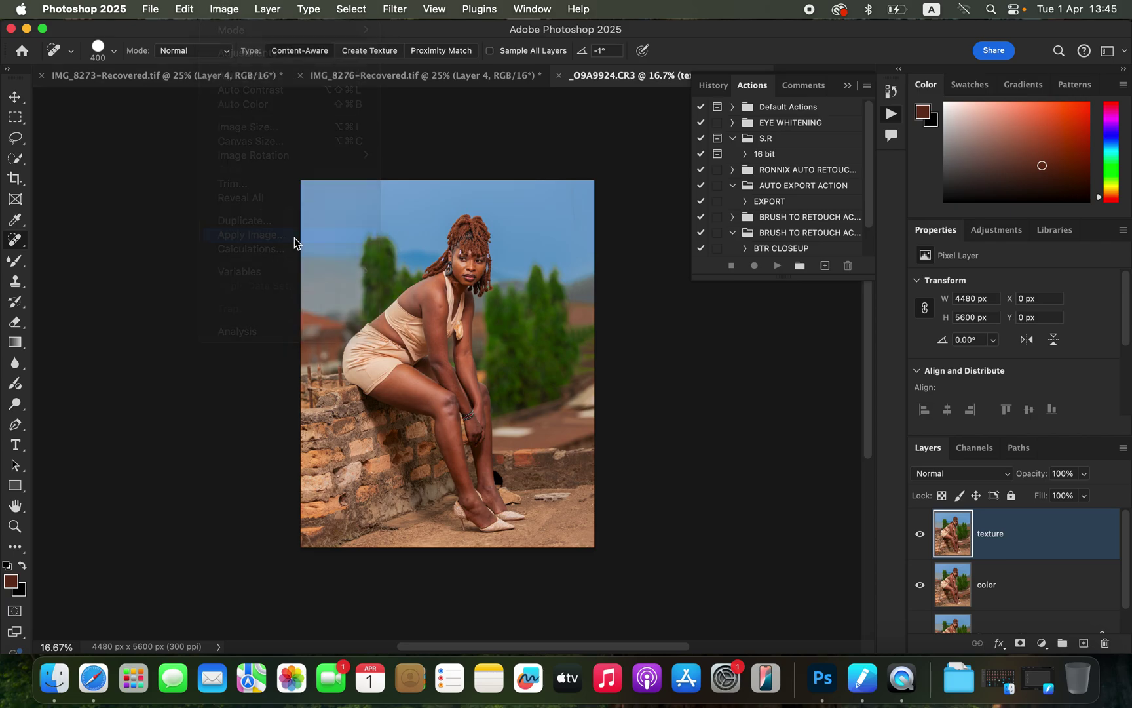
pyautogui.click(604, 169)
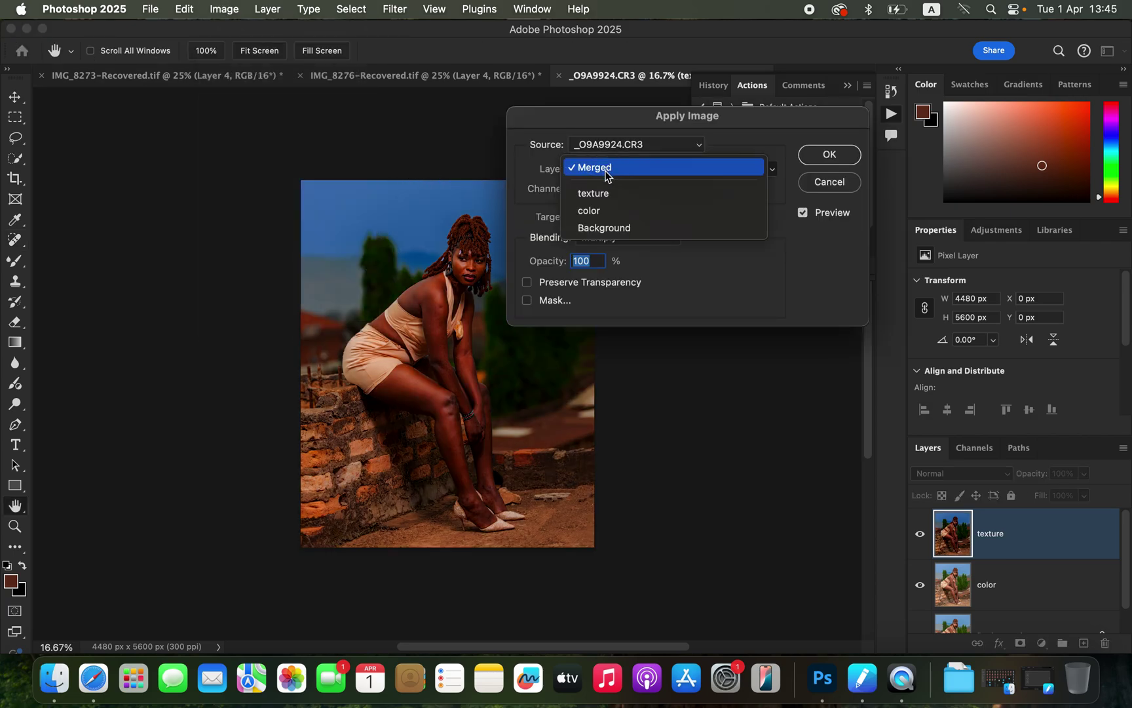
pyautogui.click(586, 210)
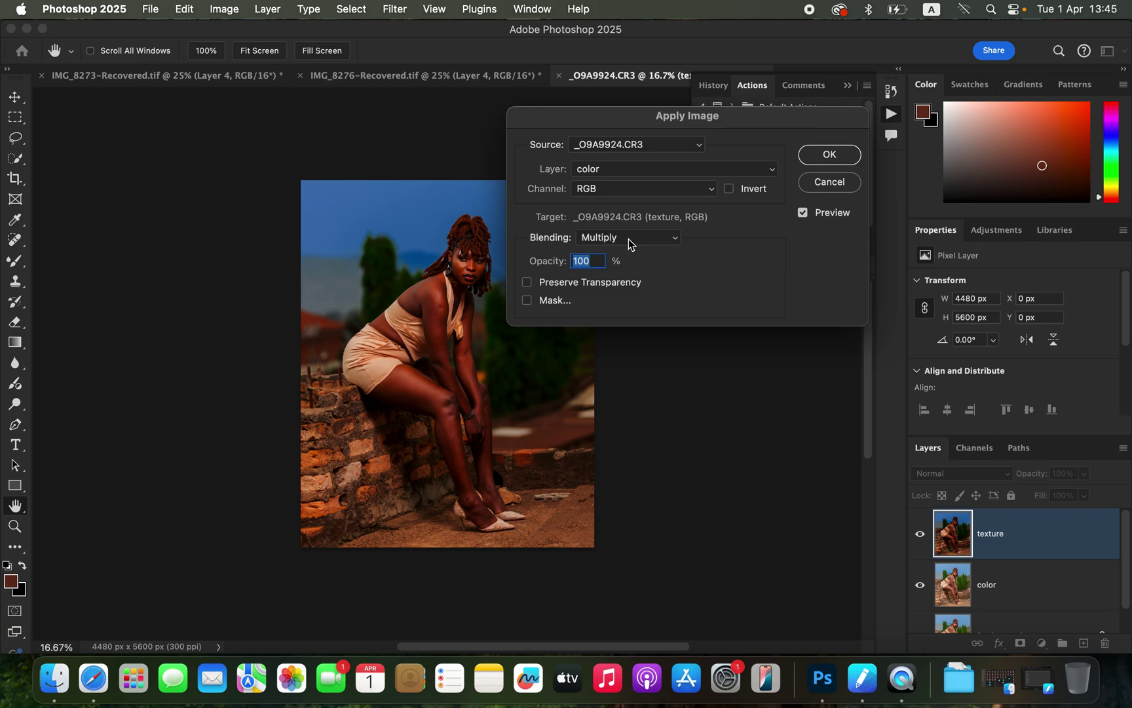
pyautogui.click(629, 240)
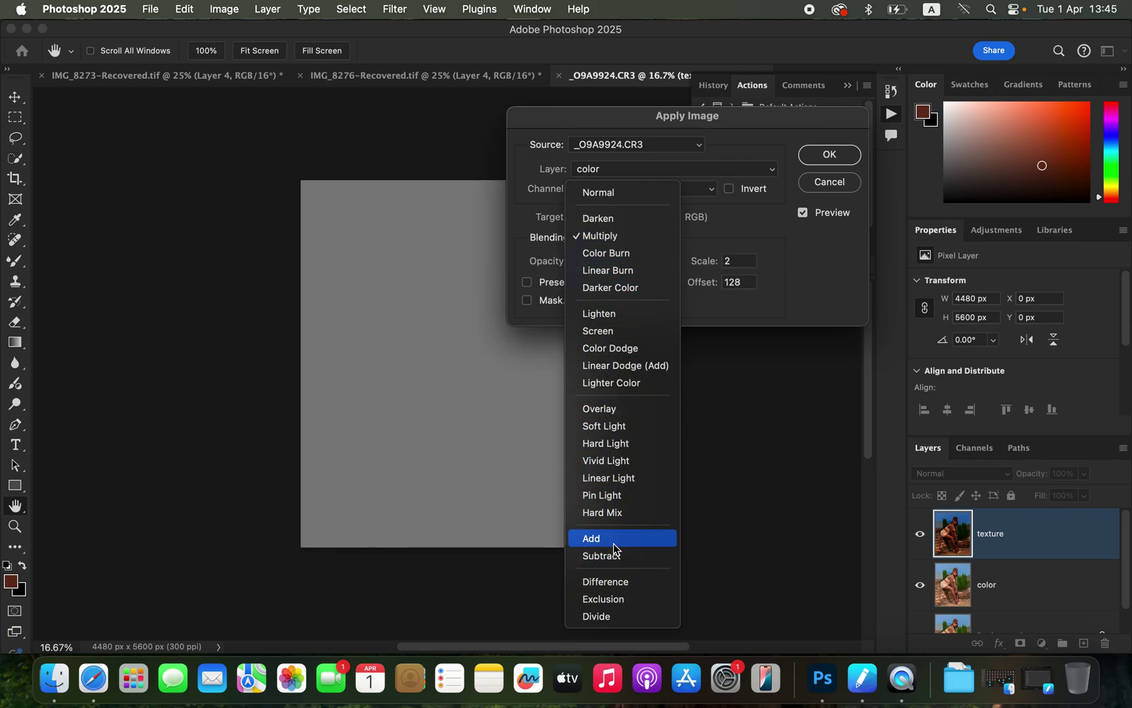
pyautogui.click(614, 542)
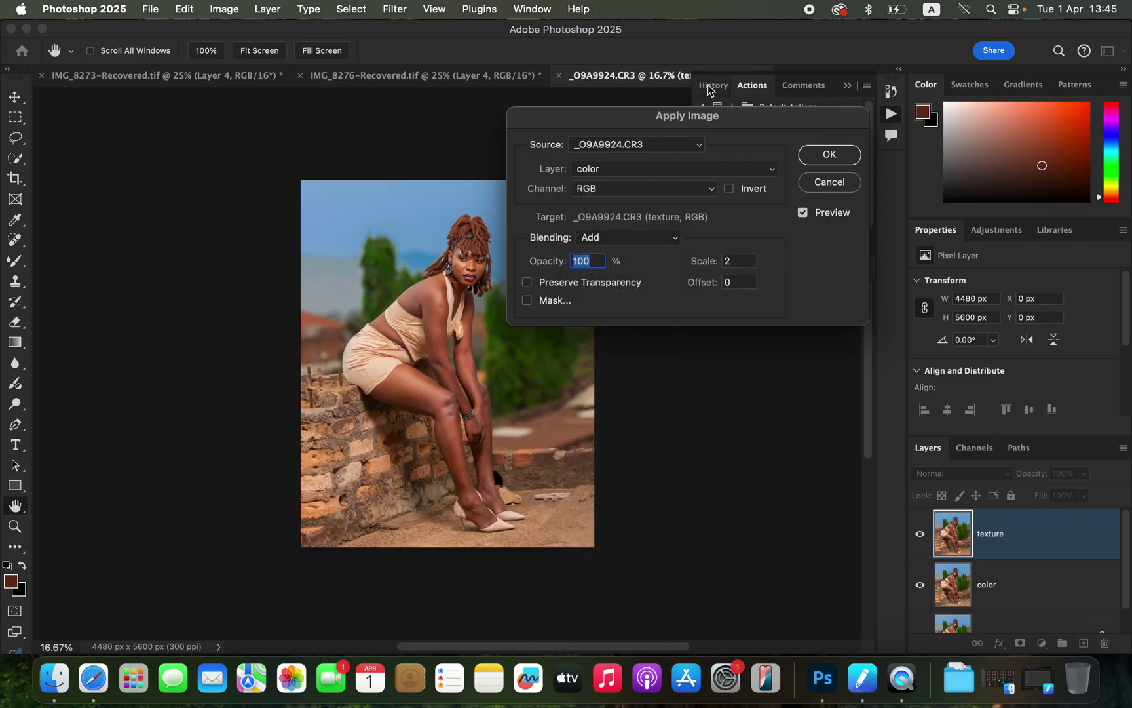
pyautogui.click(848, 85)
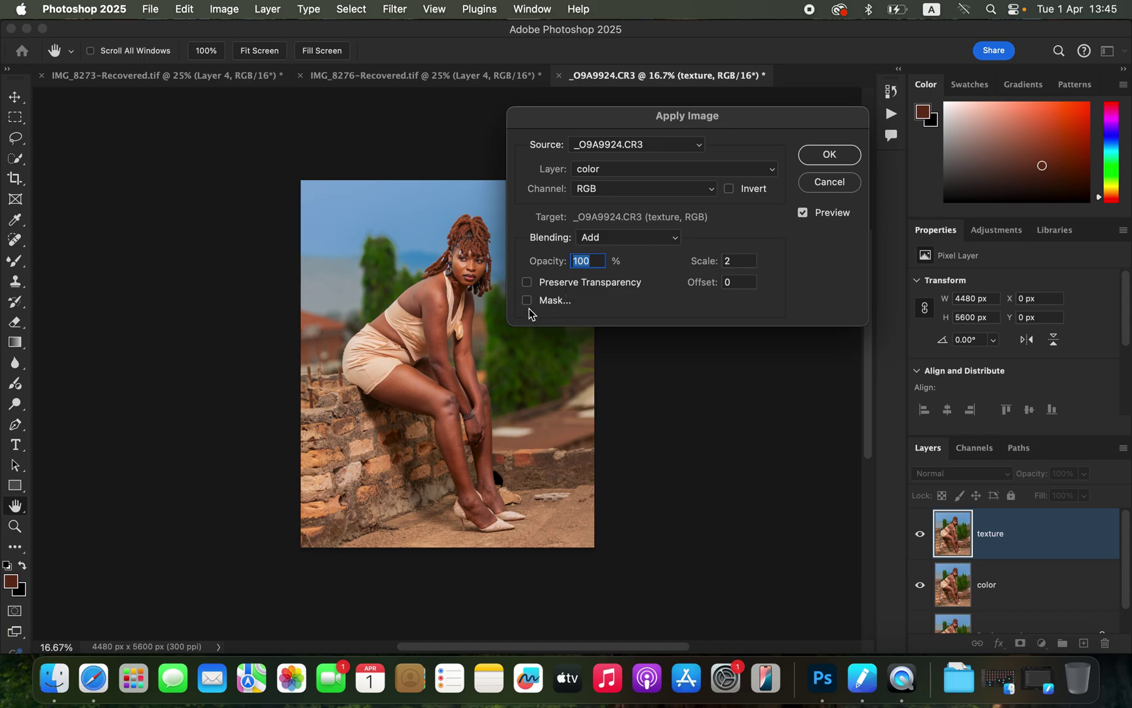
# Step: Invert the source, apply the image, and set the texture layer's blend mode to Linear Light
pyautogui.click(731, 191)
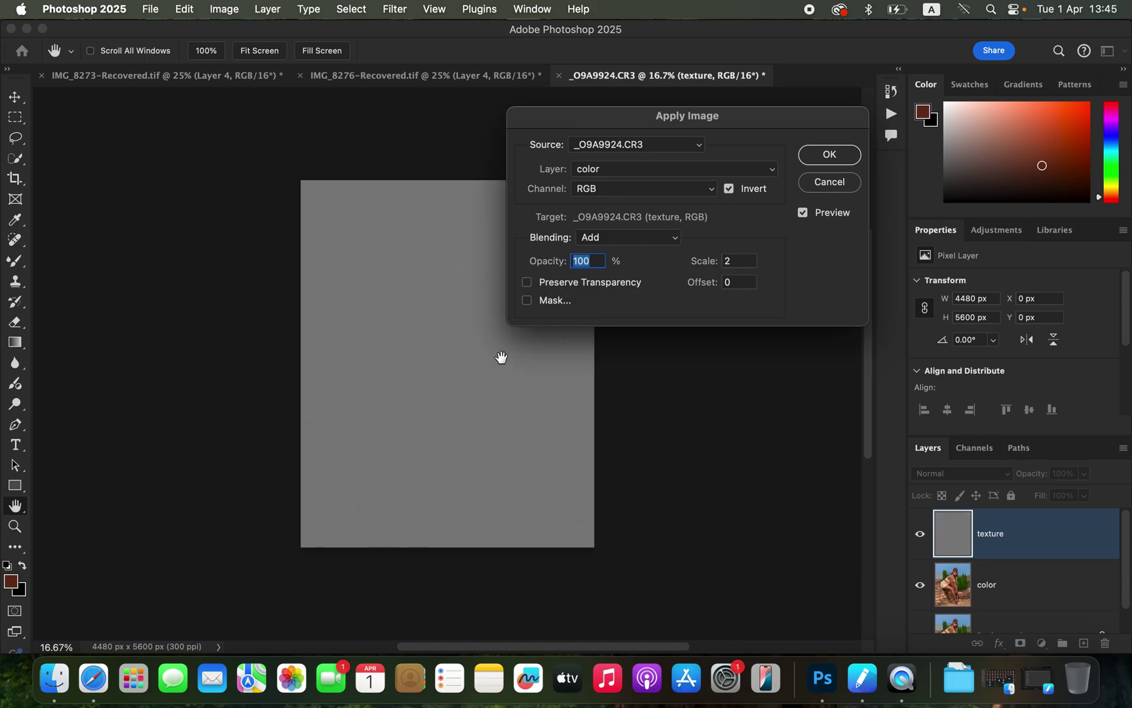
pyautogui.press('super+equal')
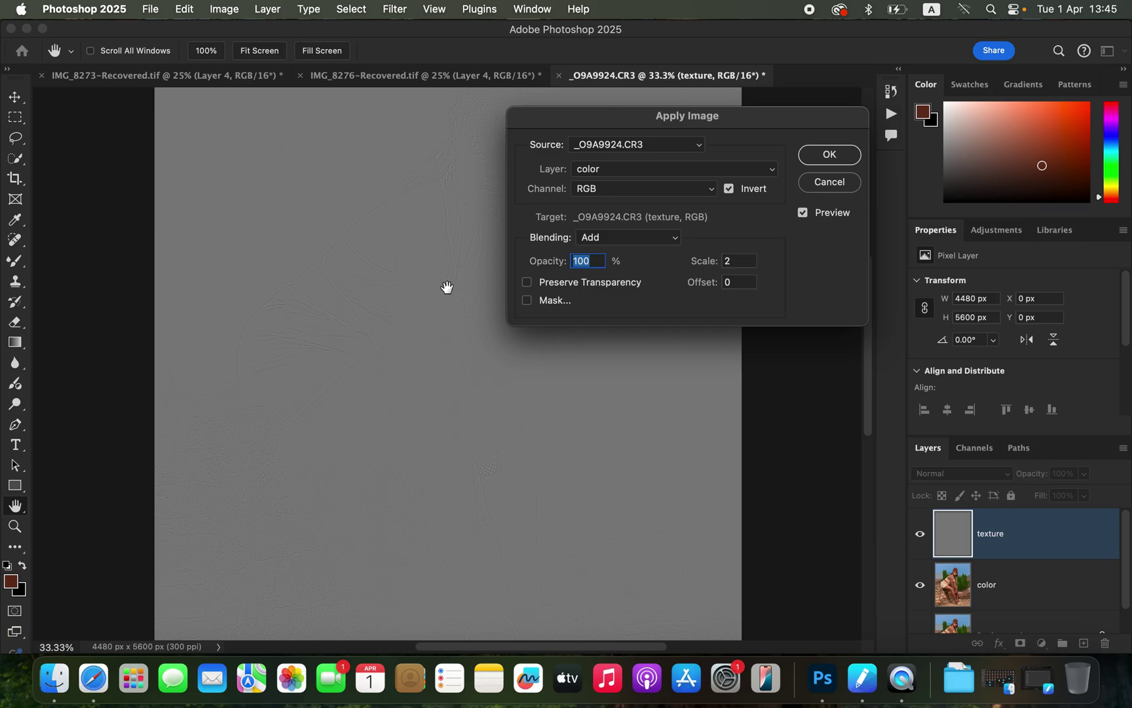
pyautogui.click(829, 155)
pyautogui.click(955, 475)
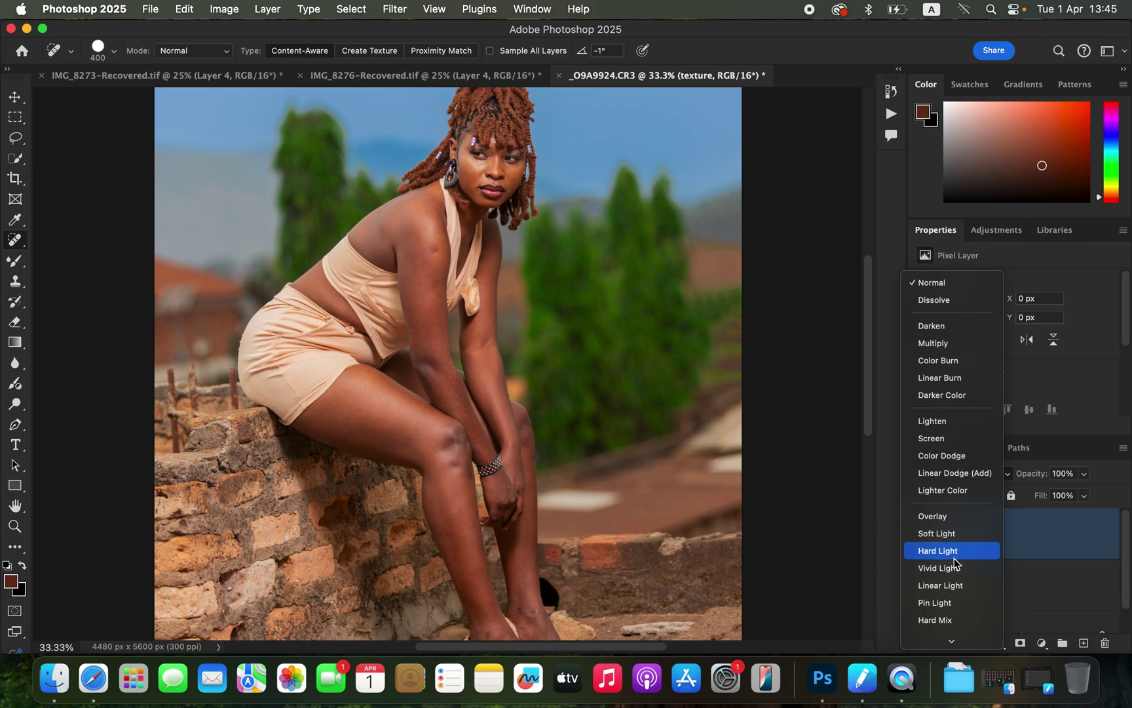
pyautogui.click(955, 585)
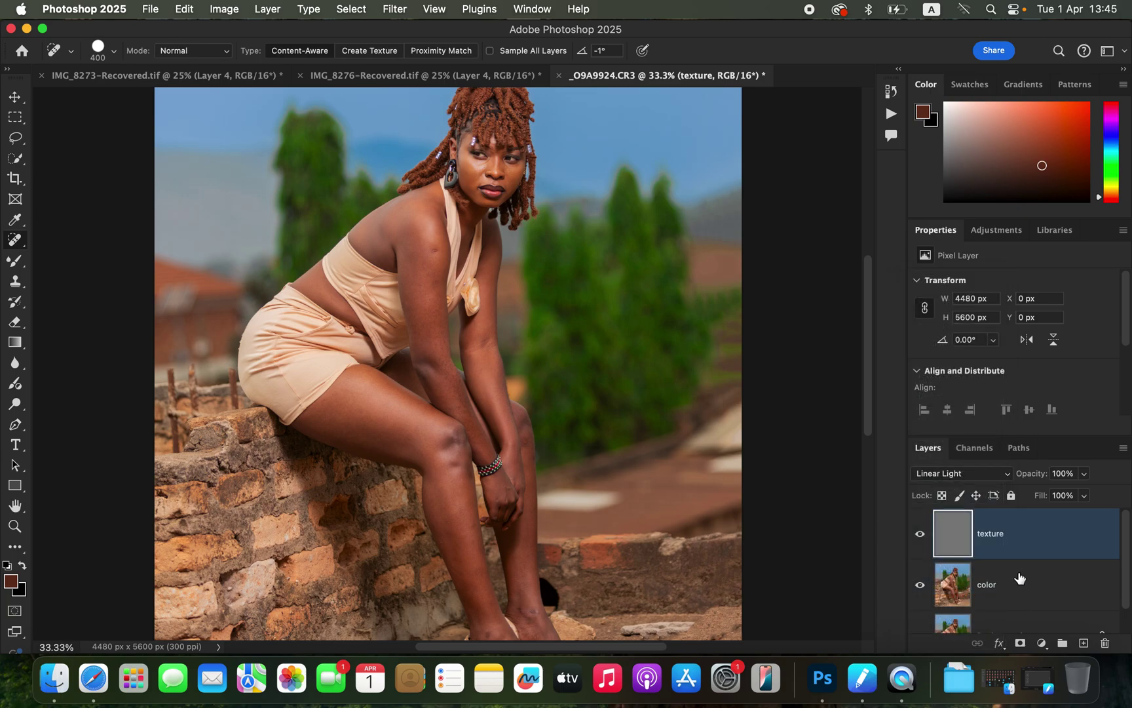
# Step: Group the texture and color layers into Group 1, expand it, and select the color layer
pyautogui.keyDown('shift'); pyautogui.click(1025, 577); pyautogui.keyUp('shift')
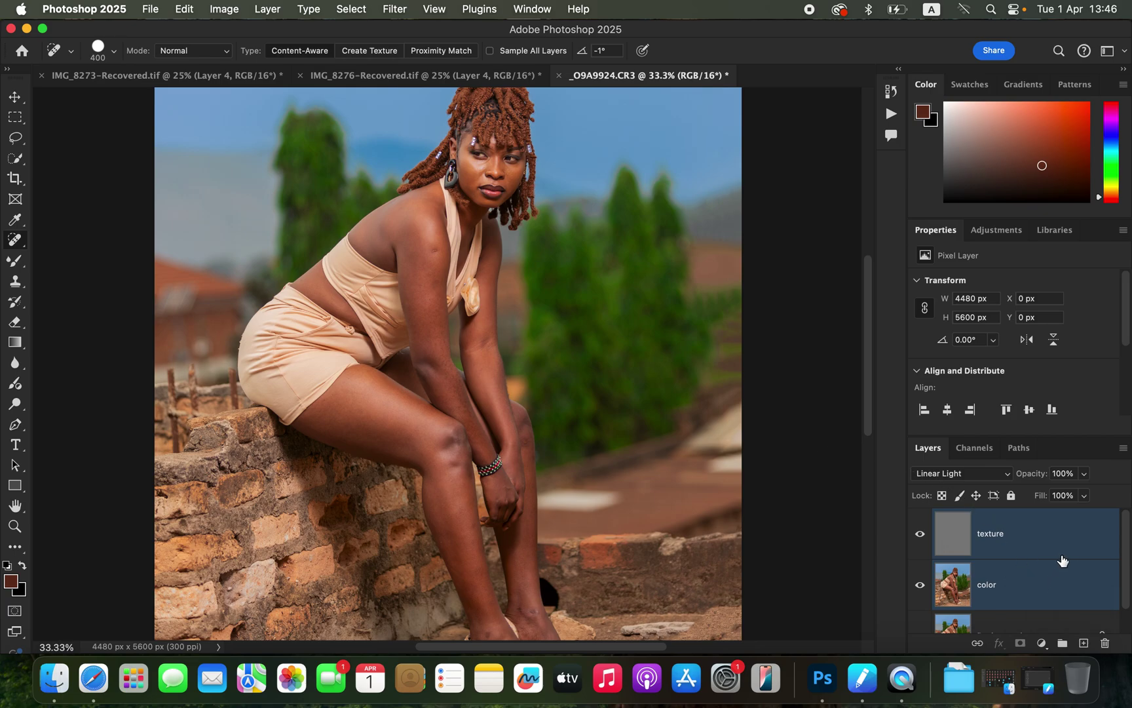
pyautogui.moveTo(1065, 550); pyautogui.dragTo(1063, 643)
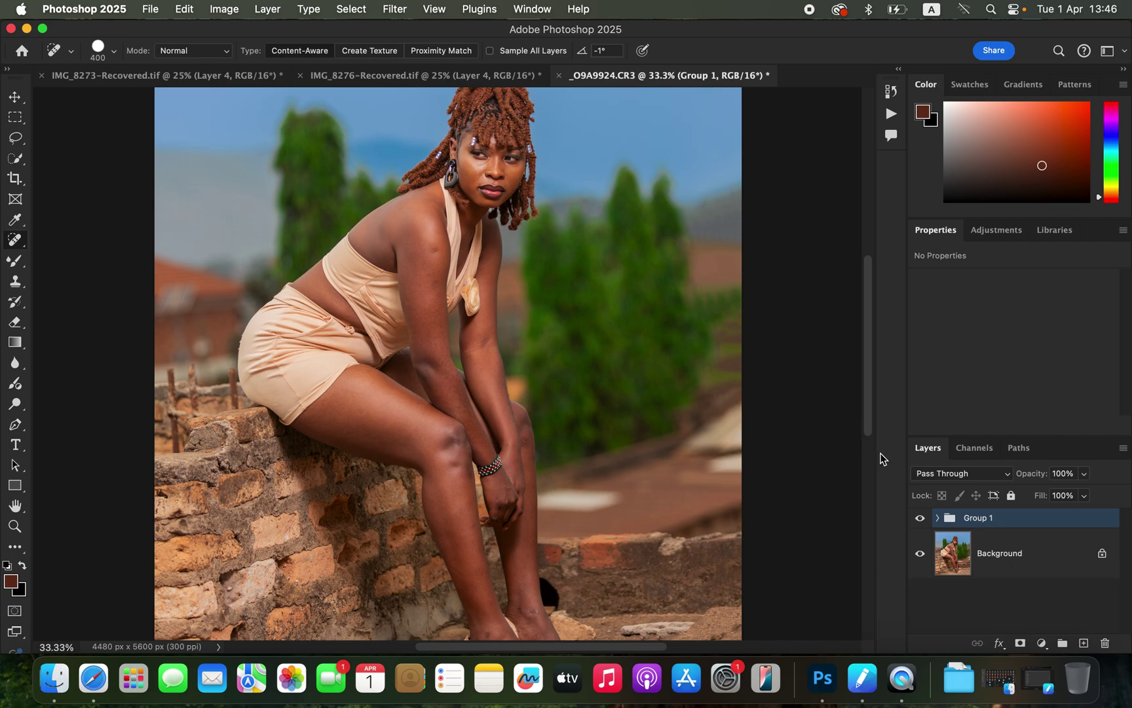
pyautogui.click(939, 520)
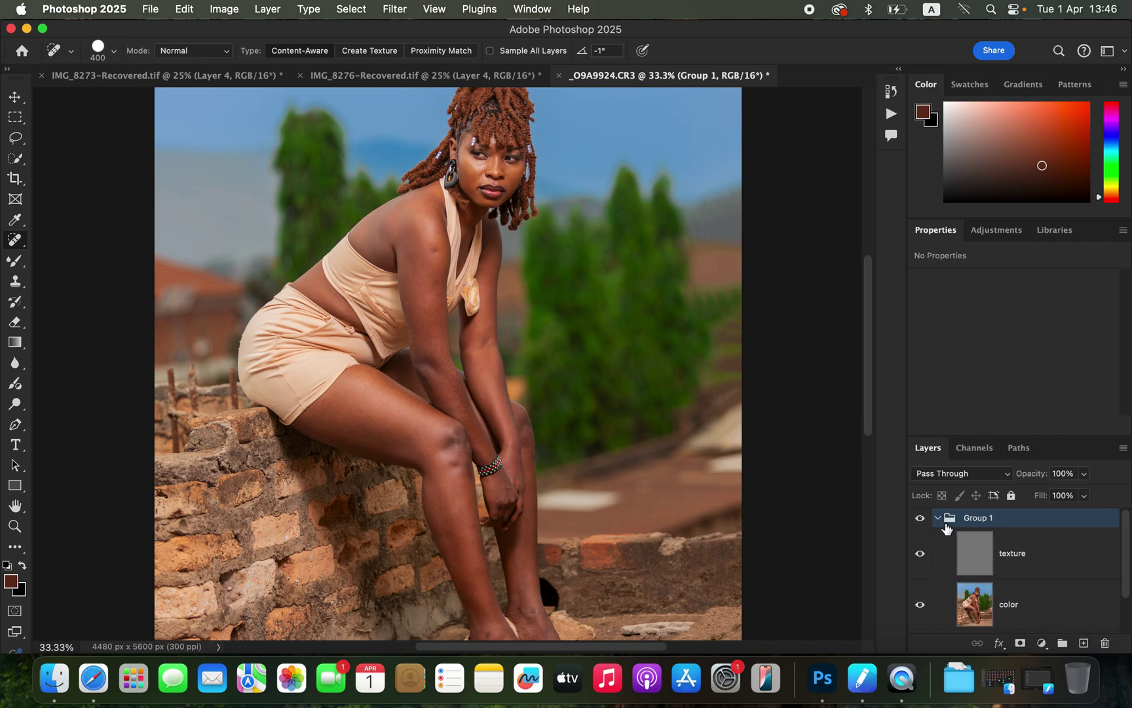
pyautogui.click(1029, 614)
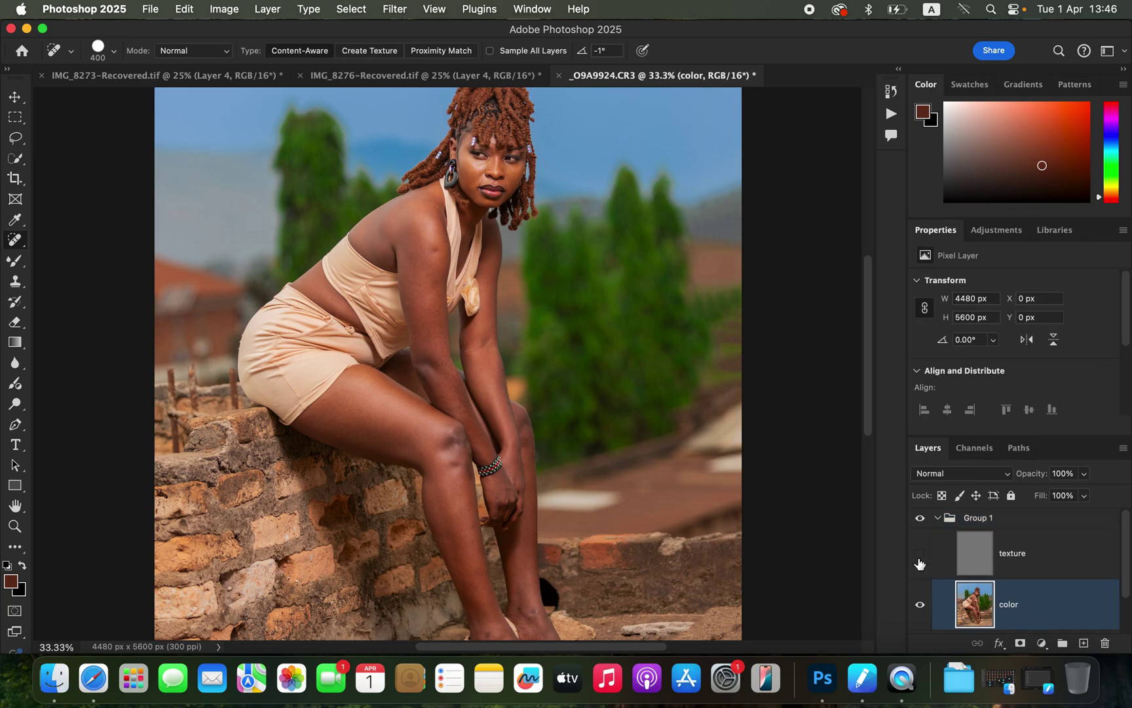
# Step: Switch to a clean soft-tipped Mixer Brush set to Wet 9%, Load 75%, Mix 90%
pyautogui.click(13, 264)
pyautogui.rightClick(13, 263)
pyautogui.click(97, 311)
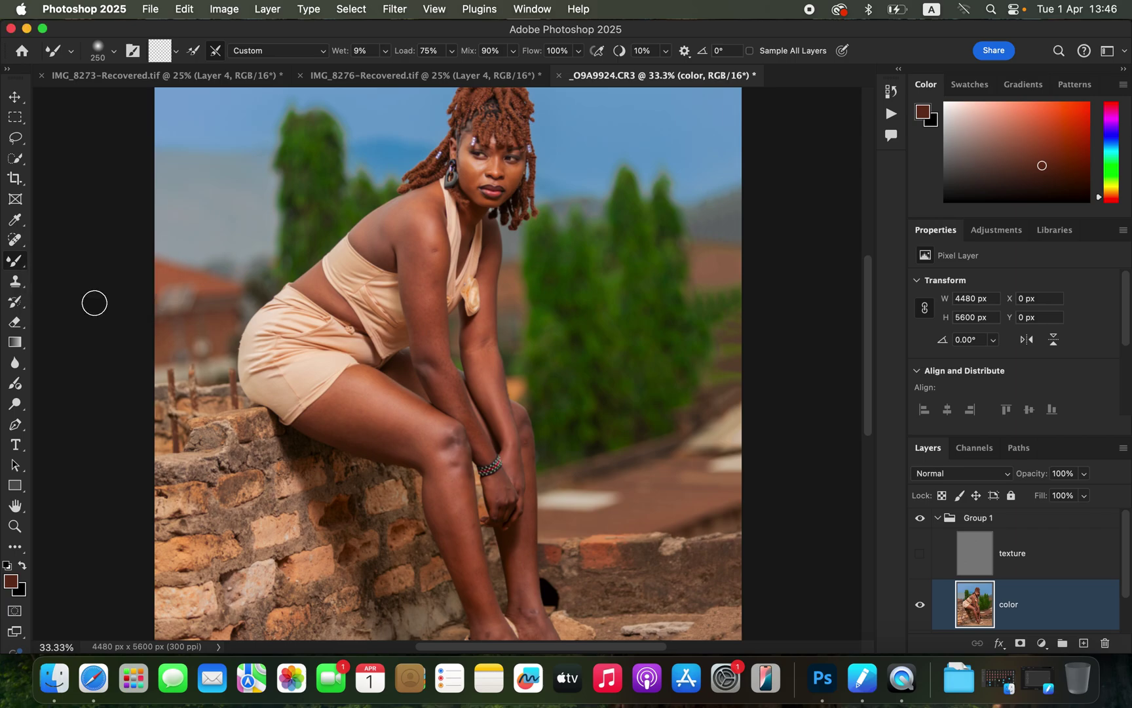
pyautogui.click(114, 51)
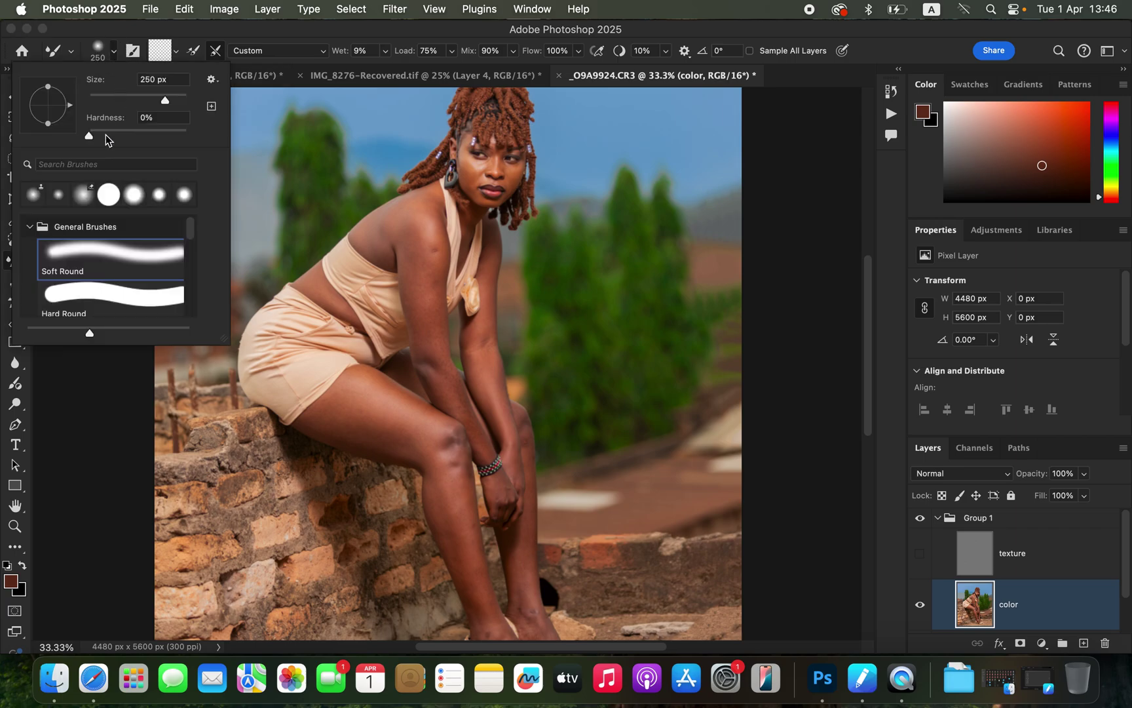
pyautogui.click(181, 51)
pyautogui.click(177, 51)
pyautogui.click(186, 86)
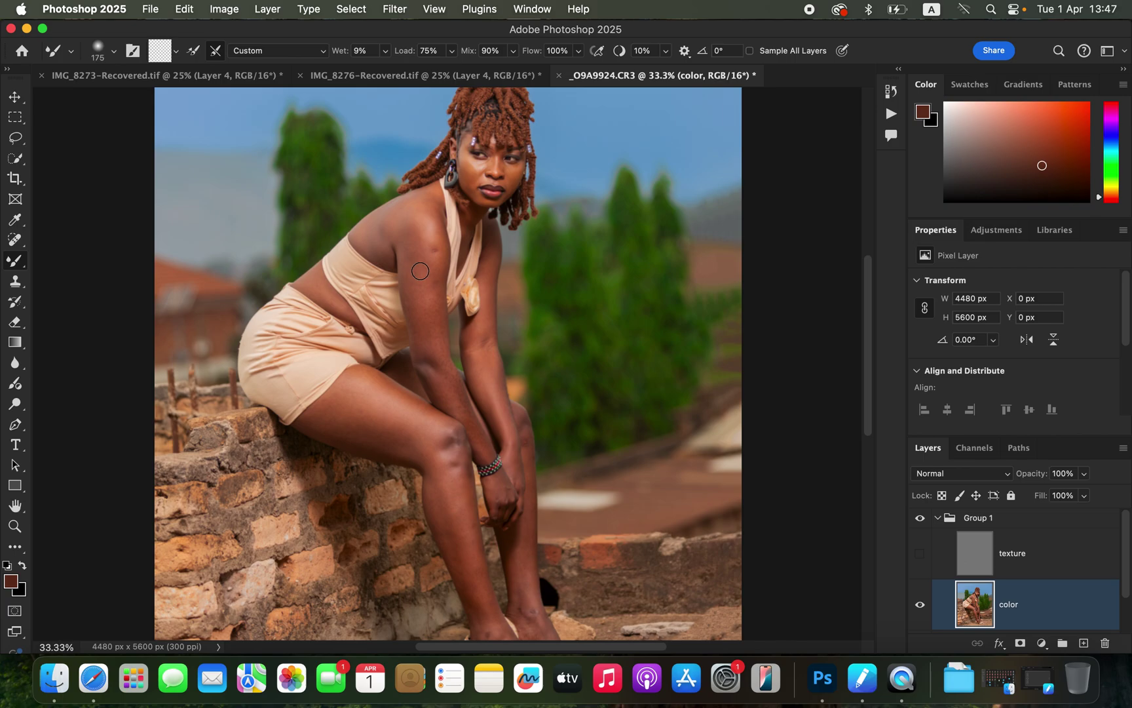
# Step: Blend the skin tones over the upper arm, forearm and shoulder on the color layer
pyautogui.moveTo(425, 263)
pyautogui.mouseDown()
pyautogui.moveTo(412, 241)
pyautogui.moveTo(424, 340)
pyautogui.moveTo(433, 277)
pyautogui.moveTo(440, 349)
pyautogui.moveTo(430, 222)
pyautogui.moveTo(407, 212)
pyautogui.moveTo(382, 230)
pyautogui.moveTo(381, 251)
pyautogui.moveTo(414, 208)
pyautogui.moveTo(437, 242)
pyautogui.moveTo(434, 277)
pyautogui.moveTo(416, 245)
pyautogui.moveTo(430, 362)
pyautogui.moveTo(449, 388)
pyautogui.moveTo(483, 332)
pyautogui.moveTo(490, 385)
pyautogui.moveTo(476, 360)
pyautogui.moveTo(492, 380)
pyautogui.mouseUp()
pyautogui.press('[')
pyautogui.press('[')
pyautogui.moveTo(490, 266)
pyautogui.mouseDown()
pyautogui.moveTo(502, 409)
pyautogui.moveTo(487, 396)
pyautogui.moveTo(511, 443)
pyautogui.moveTo(493, 403)
pyautogui.moveTo(496, 414)
pyautogui.moveTo(458, 398)
pyautogui.moveTo(462, 410)
pyautogui.moveTo(447, 374)
pyautogui.moveTo(488, 453)
pyautogui.moveTo(471, 428)
pyautogui.mouseUp()
pyautogui.moveTo(422, 292)
pyautogui.mouseDown()
pyautogui.moveTo(413, 241)
pyautogui.moveTo(430, 262)
pyautogui.moveTo(428, 207)
pyautogui.moveTo(418, 200)
pyautogui.moveTo(331, 283)
pyautogui.moveTo(324, 302)
pyautogui.moveTo(350, 304)
pyautogui.mouseUp()
pyautogui.moveTo(423, 342)
pyautogui.mouseDown()
pyautogui.moveTo(428, 370)
pyautogui.moveTo(414, 331)
pyautogui.moveTo(431, 375)
pyautogui.moveTo(489, 363)
pyautogui.moveTo(506, 424)
pyautogui.mouseUp()
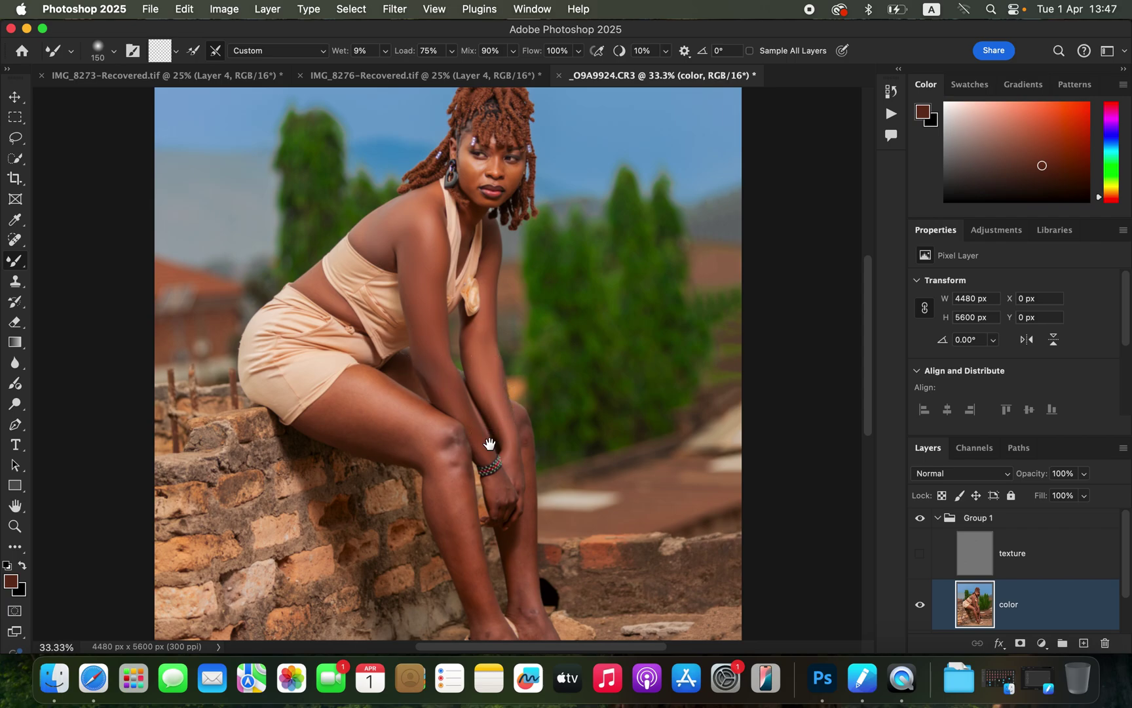
# Step: Blend the skin on the thigh, shin, ankle, knee, calf and wrist
pyautogui.moveTo(526, 470); pyautogui.dragTo(510, 399)
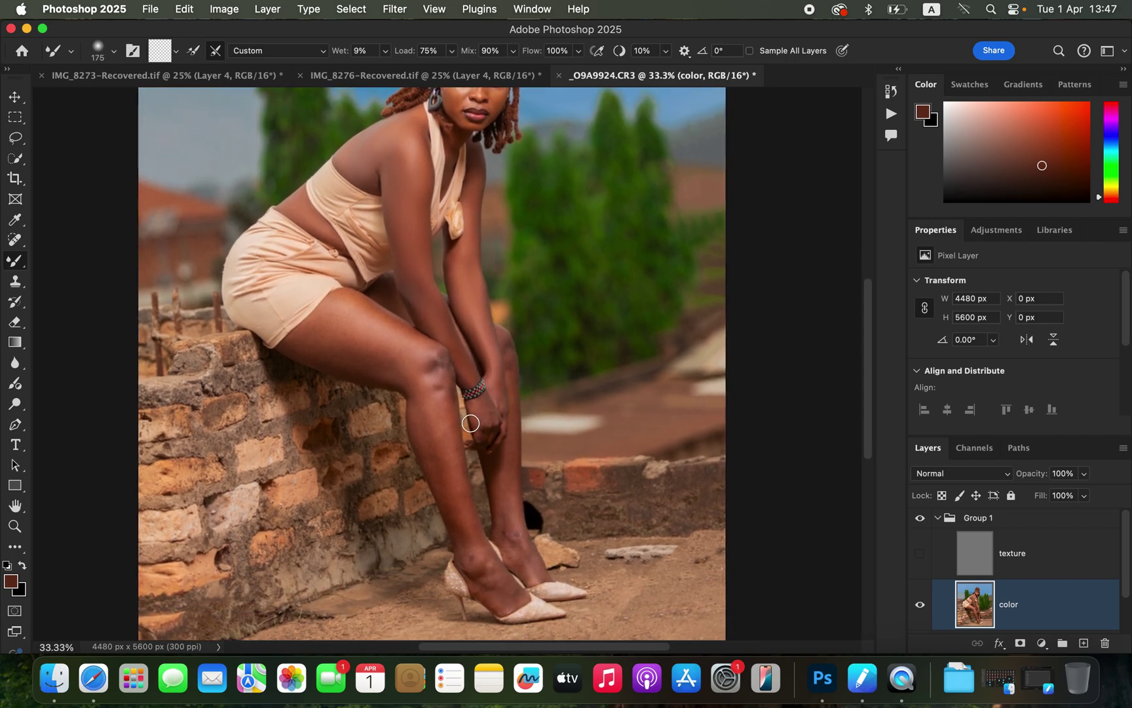
pyautogui.press(']')
pyautogui.press(']')
pyautogui.press(']')
pyautogui.moveTo(315, 343)
pyautogui.mouseDown()
pyautogui.moveTo(374, 359)
pyautogui.moveTo(329, 347)
pyautogui.moveTo(324, 329)
pyautogui.moveTo(376, 338)
pyautogui.moveTo(351, 325)
pyautogui.moveTo(302, 343)
pyautogui.moveTo(373, 313)
pyautogui.moveTo(338, 313)
pyautogui.moveTo(416, 339)
pyautogui.moveTo(422, 347)
pyautogui.moveTo(355, 317)
pyautogui.moveTo(439, 371)
pyautogui.moveTo(437, 401)
pyautogui.moveTo(419, 403)
pyautogui.moveTo(446, 477)
pyautogui.moveTo(445, 414)
pyautogui.moveTo(431, 362)
pyautogui.moveTo(418, 357)
pyautogui.moveTo(434, 359)
pyautogui.moveTo(374, 357)
pyautogui.moveTo(396, 368)
pyautogui.mouseUp()
pyautogui.press('[')
pyautogui.moveTo(320, 346)
pyautogui.mouseDown()
pyautogui.moveTo(309, 331)
pyautogui.moveTo(323, 325)
pyautogui.moveTo(291, 337)
pyautogui.moveTo(369, 362)
pyautogui.moveTo(327, 336)
pyautogui.moveTo(316, 346)
pyautogui.moveTo(363, 334)
pyautogui.moveTo(358, 313)
pyautogui.moveTo(450, 351)
pyautogui.mouseUp()
pyautogui.moveTo(450, 422)
pyautogui.mouseDown()
pyautogui.moveTo(465, 543)
pyautogui.moveTo(462, 496)
pyautogui.moveTo(469, 545)
pyautogui.moveTo(498, 586)
pyautogui.moveTo(488, 562)
pyautogui.mouseUp()
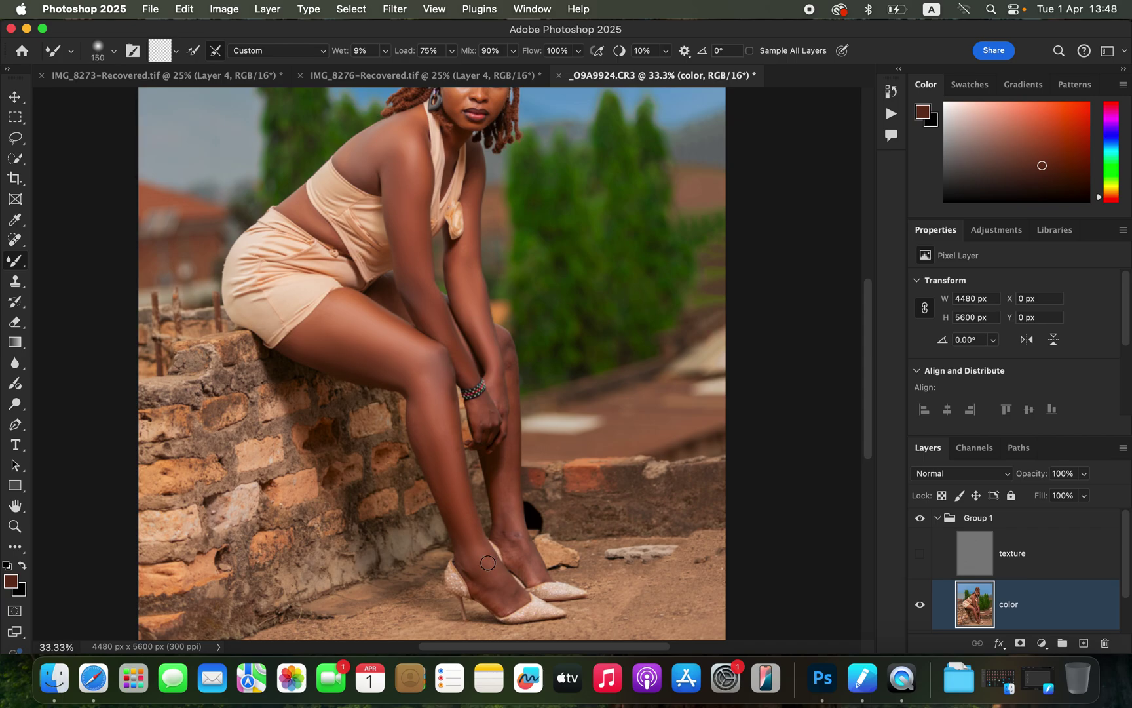
pyautogui.moveTo(469, 579)
pyautogui.mouseDown()
pyautogui.moveTo(469, 553)
pyautogui.moveTo(486, 583)
pyautogui.moveTo(491, 571)
pyautogui.moveTo(516, 597)
pyautogui.moveTo(496, 576)
pyautogui.moveTo(510, 556)
pyautogui.moveTo(510, 473)
pyautogui.moveTo(515, 549)
pyautogui.moveTo(510, 534)
pyautogui.moveTo(527, 564)
pyautogui.moveTo(505, 525)
pyautogui.moveTo(532, 568)
pyautogui.moveTo(506, 483)
pyautogui.mouseUp()
pyautogui.moveTo(509, 360)
pyautogui.mouseDown()
pyautogui.moveTo(507, 347)
pyautogui.moveTo(515, 417)
pyautogui.moveTo(495, 364)
pyautogui.moveTo(486, 416)
pyautogui.moveTo(480, 406)
pyautogui.moveTo(484, 424)
pyautogui.moveTo(481, 403)
pyautogui.moveTo(493, 417)
pyautogui.moveTo(472, 409)
pyautogui.mouseUp()
pyautogui.moveTo(498, 395)
pyautogui.mouseDown()
pyautogui.moveTo(483, 433)
pyautogui.moveTo(476, 413)
pyautogui.mouseUp()
# Step: Blend the skin on the shoulder, armpit and right cheek with a resized brush
pyautogui.press(']')
pyautogui.press(']')
pyautogui.press(']')
pyautogui.press(']')
pyautogui.moveTo(392, 223)
pyautogui.mouseDown()
pyautogui.moveTo(396, 169)
pyautogui.moveTo(404, 265)
pyautogui.mouseUp()
pyautogui.press('space')
pyautogui.moveTo(593, 339); pyautogui.dragTo(581, 367)
pyautogui.press('[')
pyautogui.press('[')
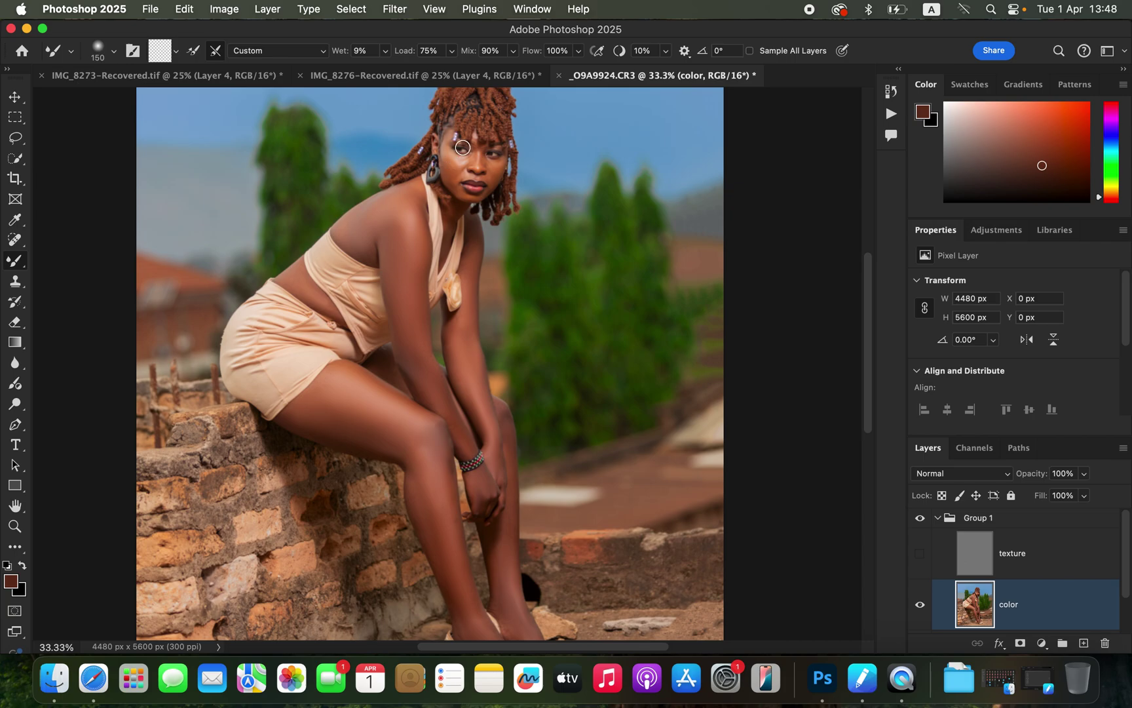
pyautogui.press(']')
pyautogui.press('[')
pyautogui.moveTo(490, 163)
pyautogui.mouseDown()
pyautogui.moveTo(499, 163)
pyautogui.moveTo(488, 180)
pyautogui.mouseUp()
# Step: Toggle the texture layer and Group 1 on and off to compare the image before and after retouching
pyautogui.press('super+minus')
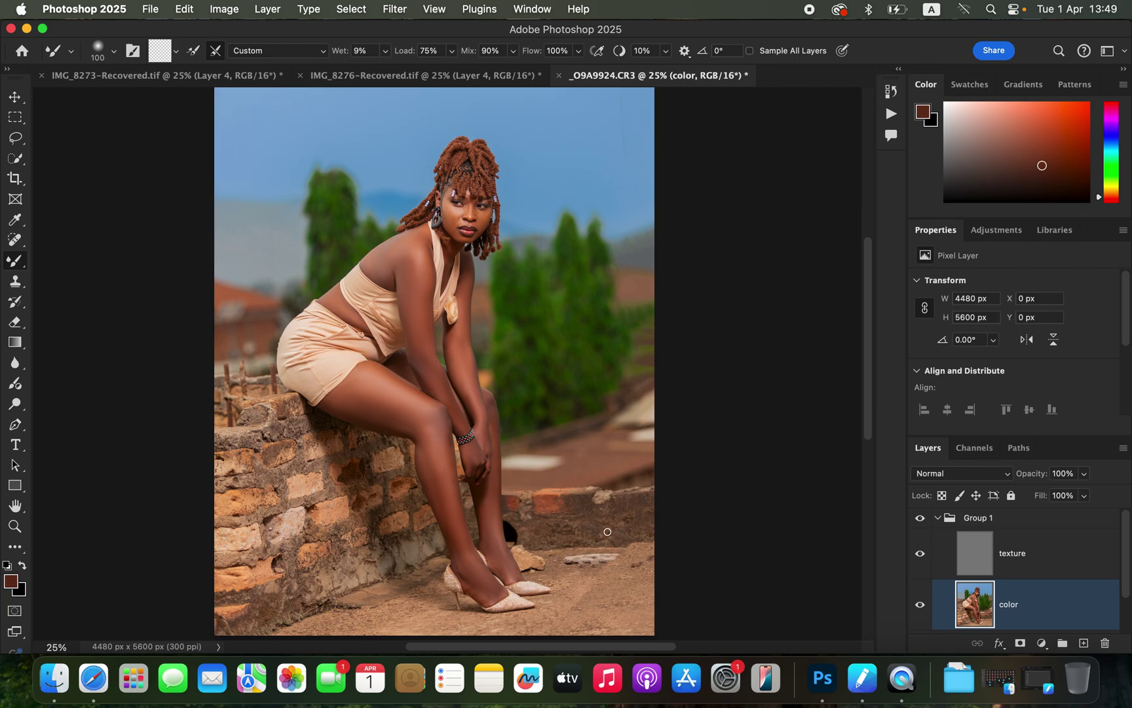
pyautogui.click(920, 553)
pyautogui.click(920, 519)
pyautogui.click(921, 554)
pyautogui.click(920, 519)
pyautogui.click(920, 520)
pyautogui.click(920, 521)
pyautogui.click(920, 520)
pyautogui.click(920, 520)
pyautogui.click(938, 521)
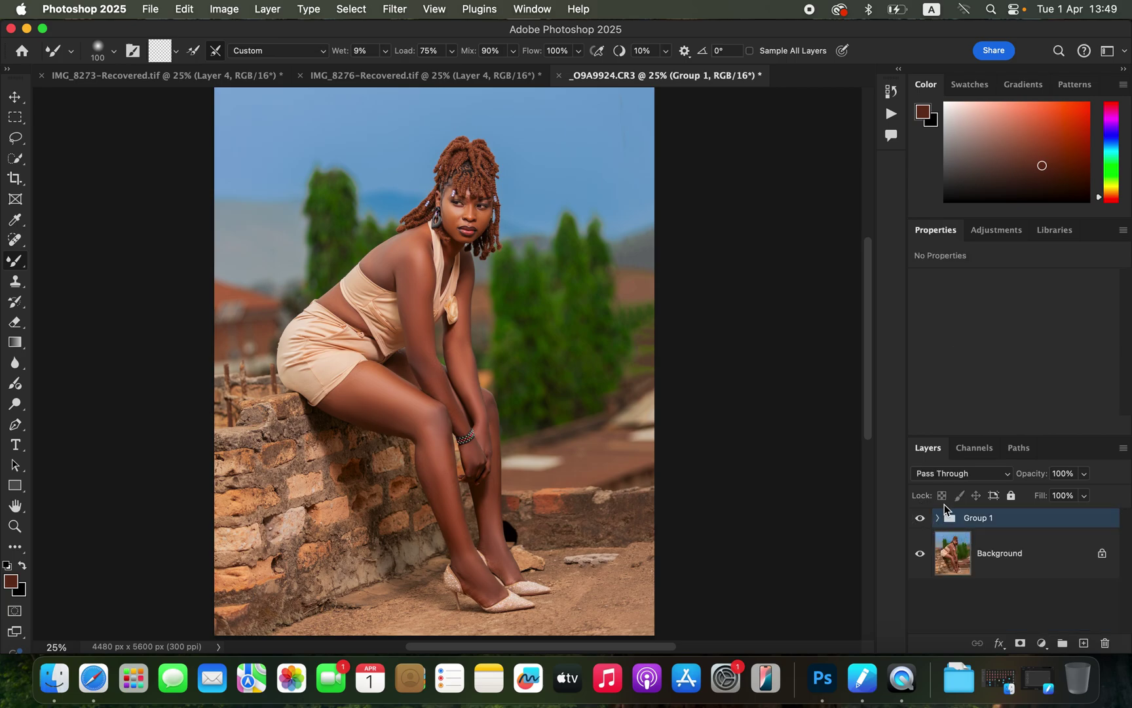
pyautogui.press('super+equal')
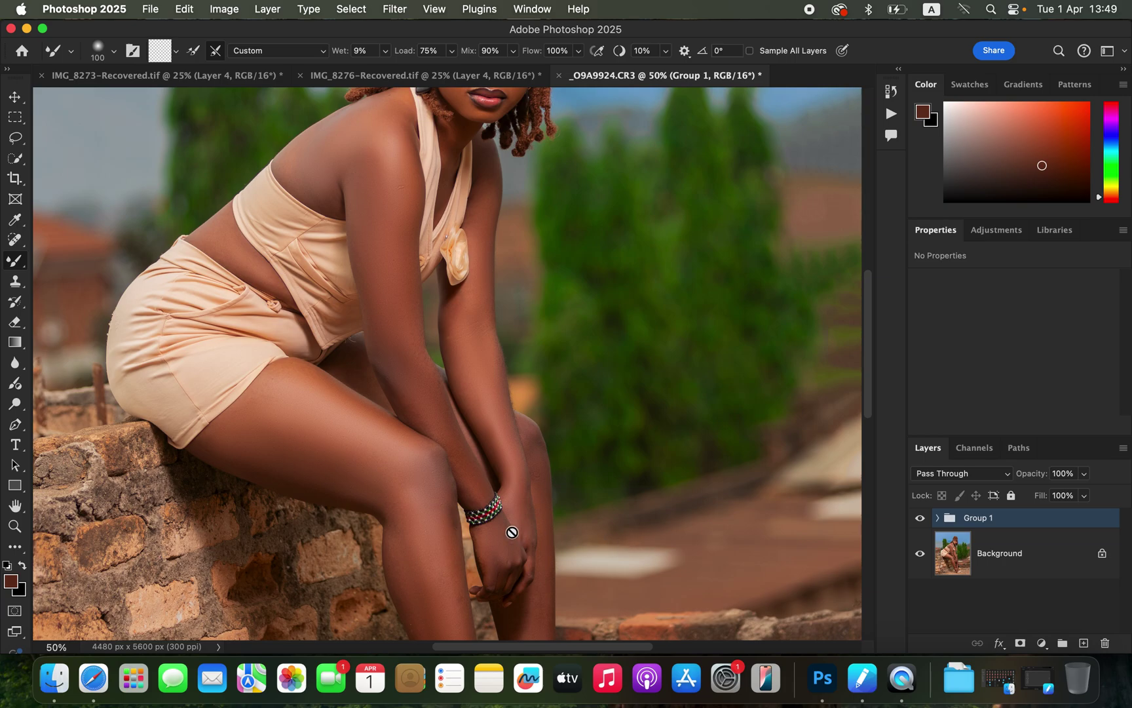
pyautogui.scroll(-5, 512, 532)
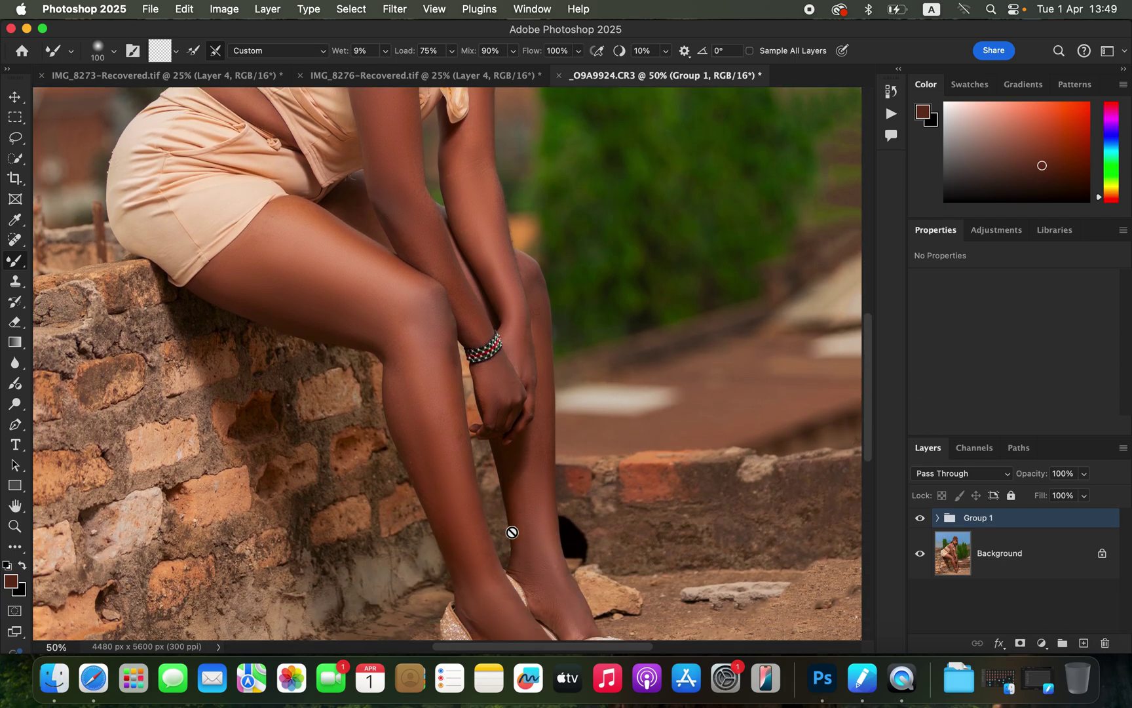
pyautogui.scroll(8, 511, 532)
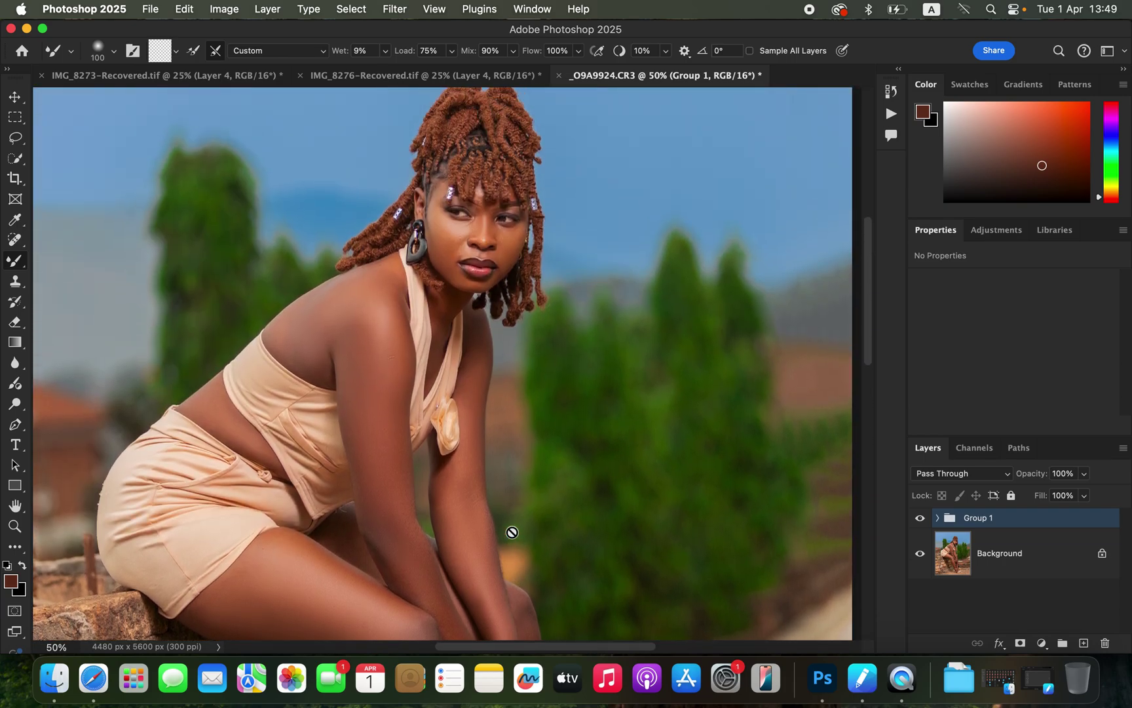
pyautogui.scroll(-1, 512, 532)
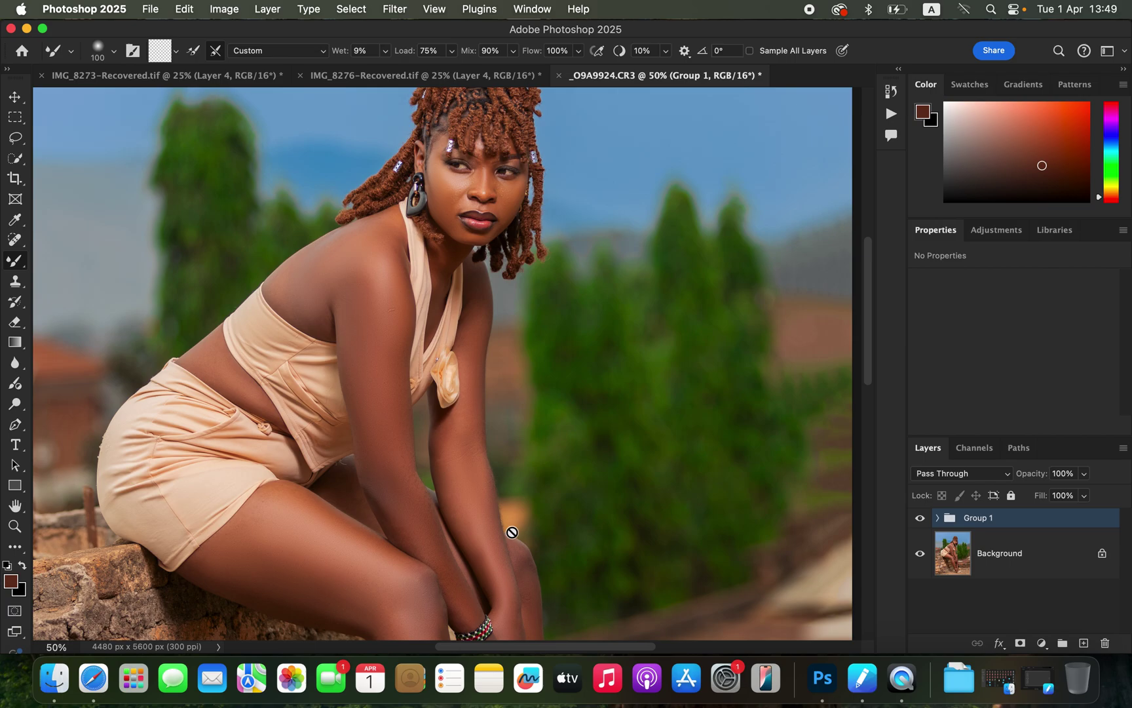
pyautogui.press('super+minus')
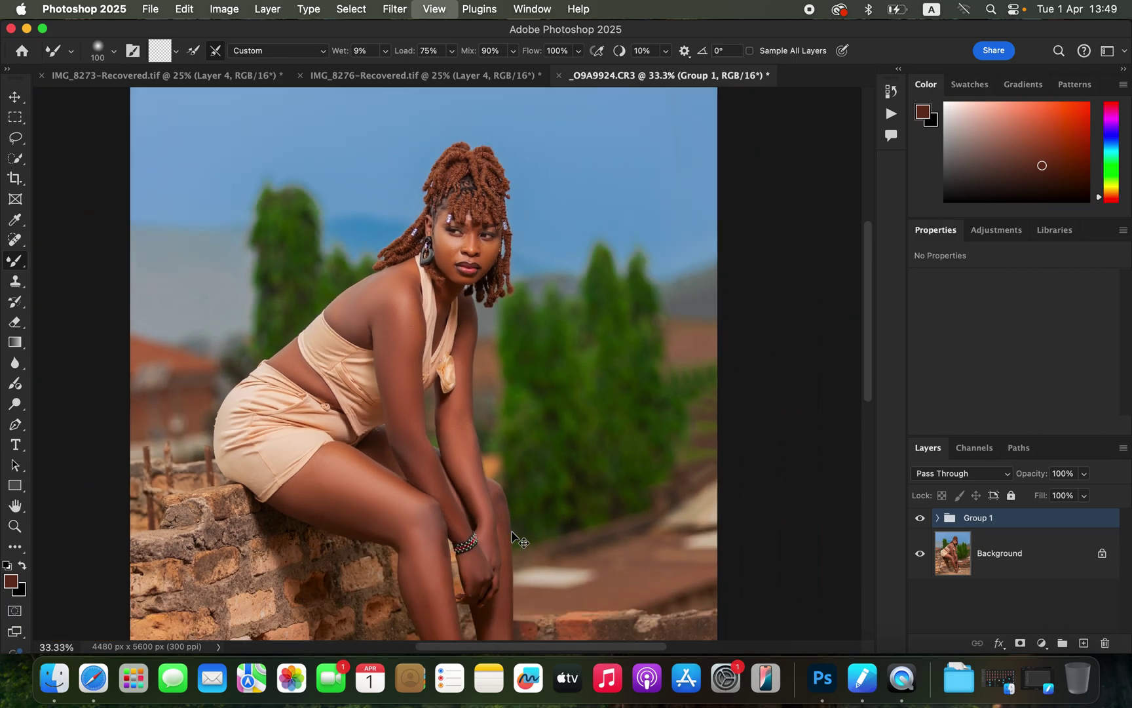
pyautogui.press('super+minus')
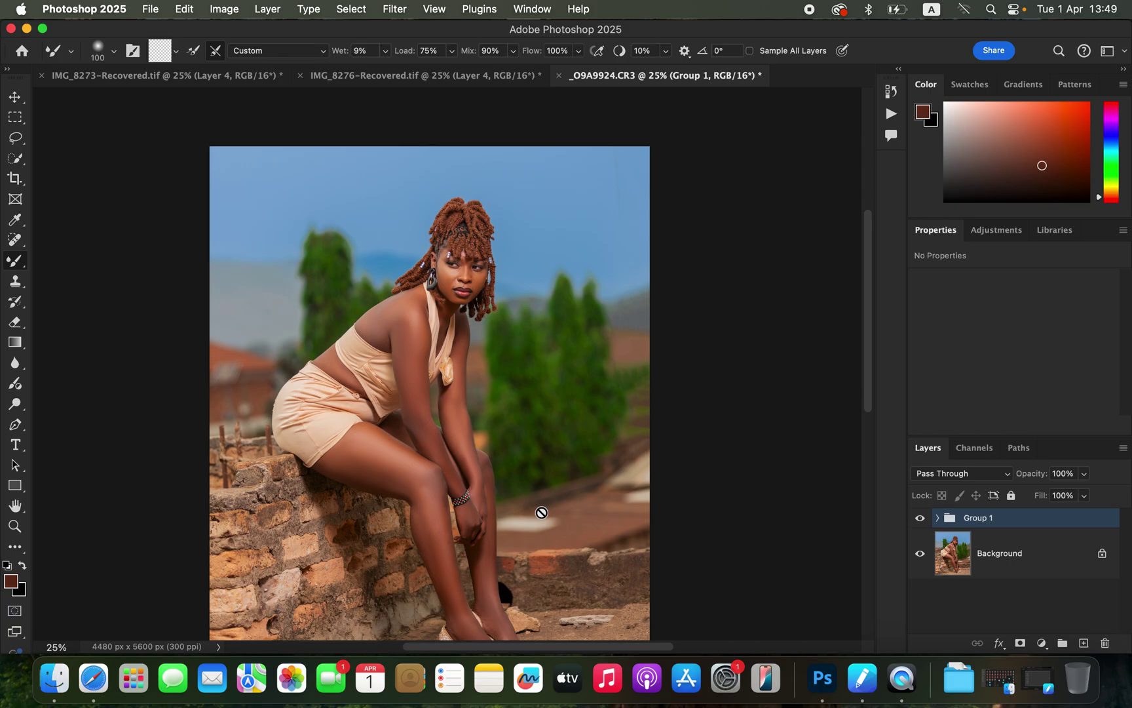
# Step: Stamp all visible layers into a merged Layer 1 and add an empty Layer 2 above it
pyautogui.press('super+alt+shift+e')
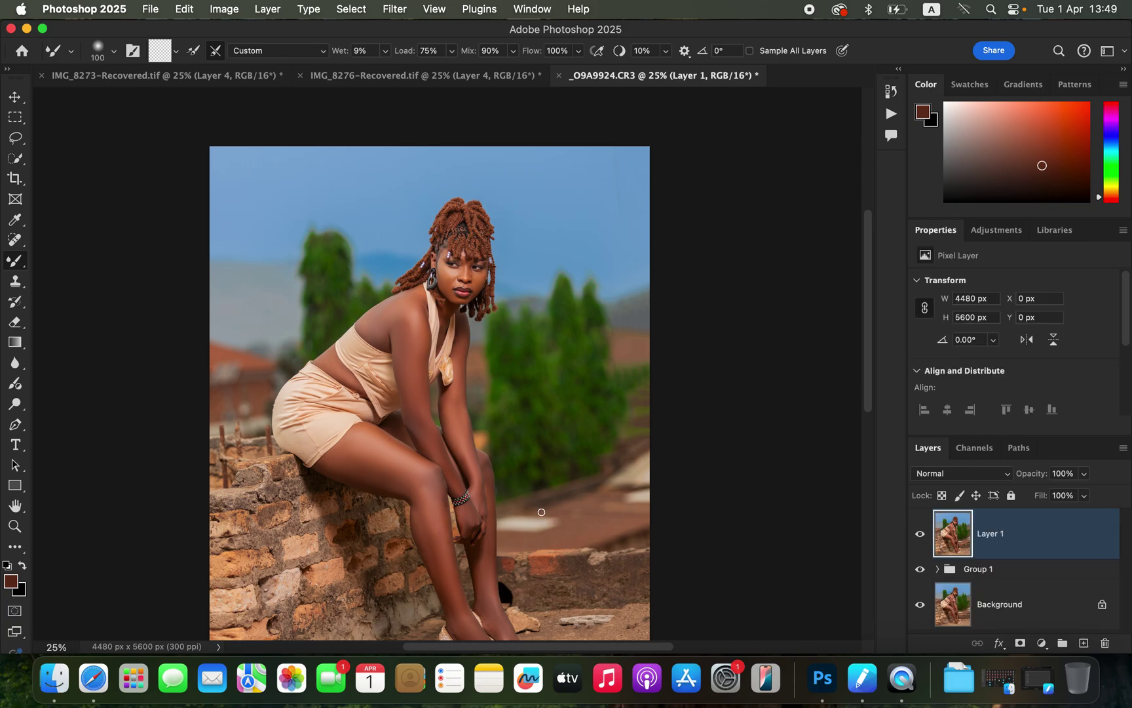
pyautogui.click(1083, 643)
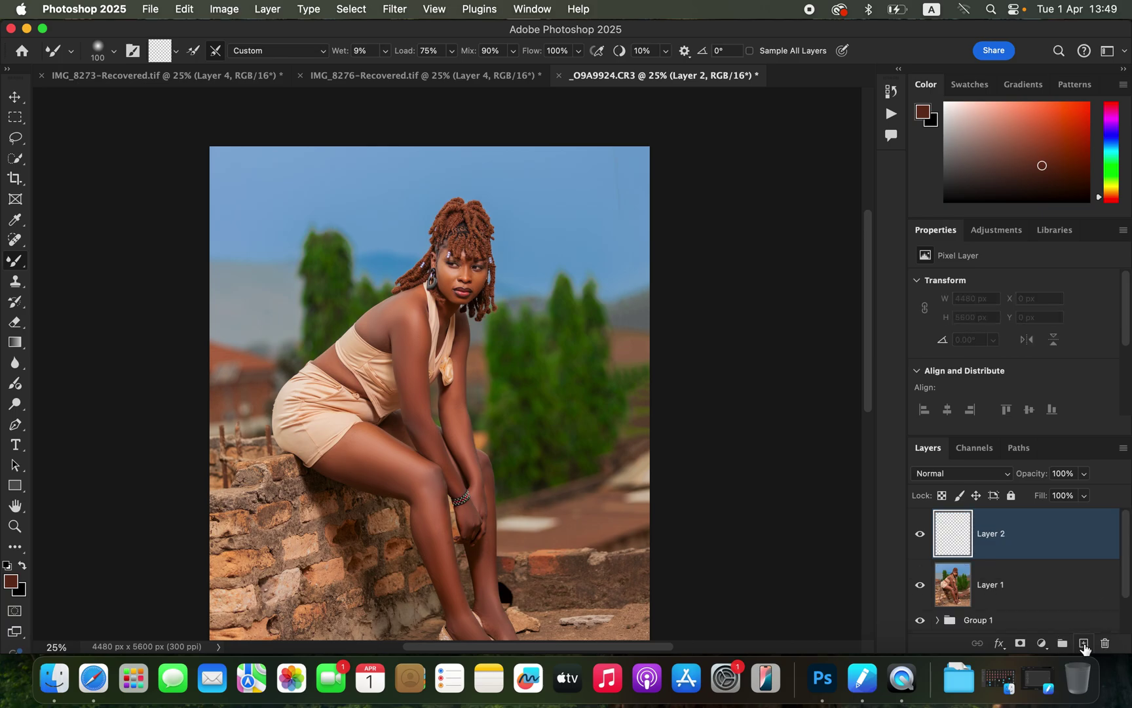
pyautogui.click(995, 481)
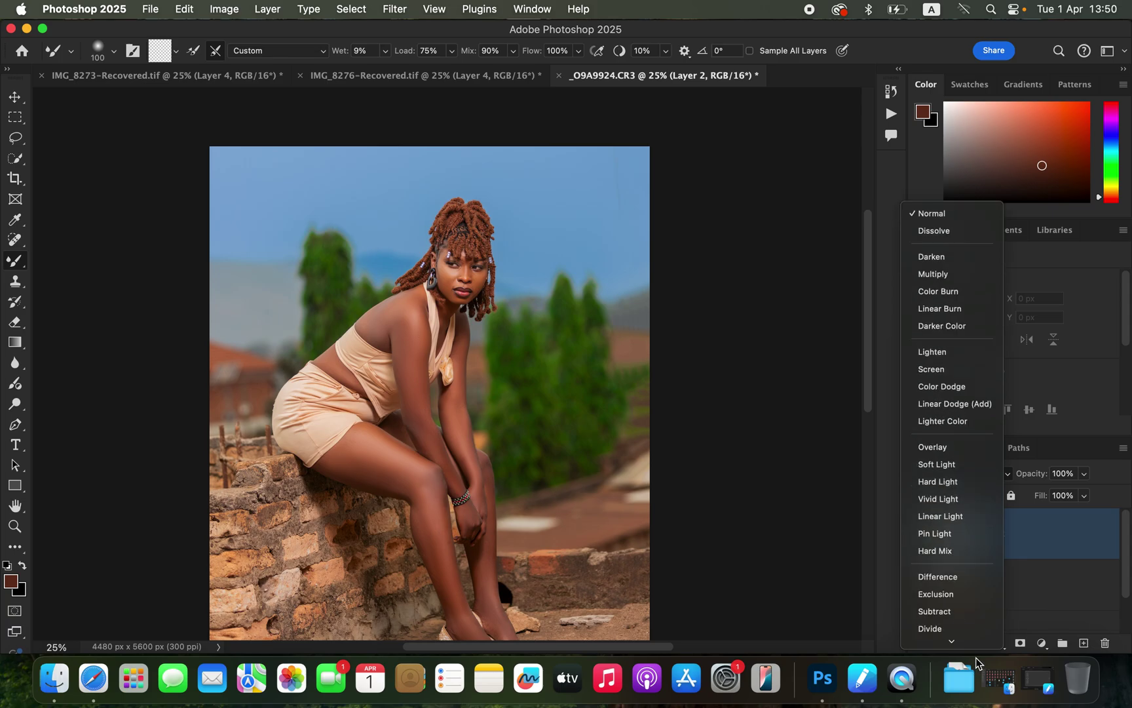
# Step: Set Layer 2 to Color blend mode and select the woman with Select > Subject
pyautogui.click(970, 617)
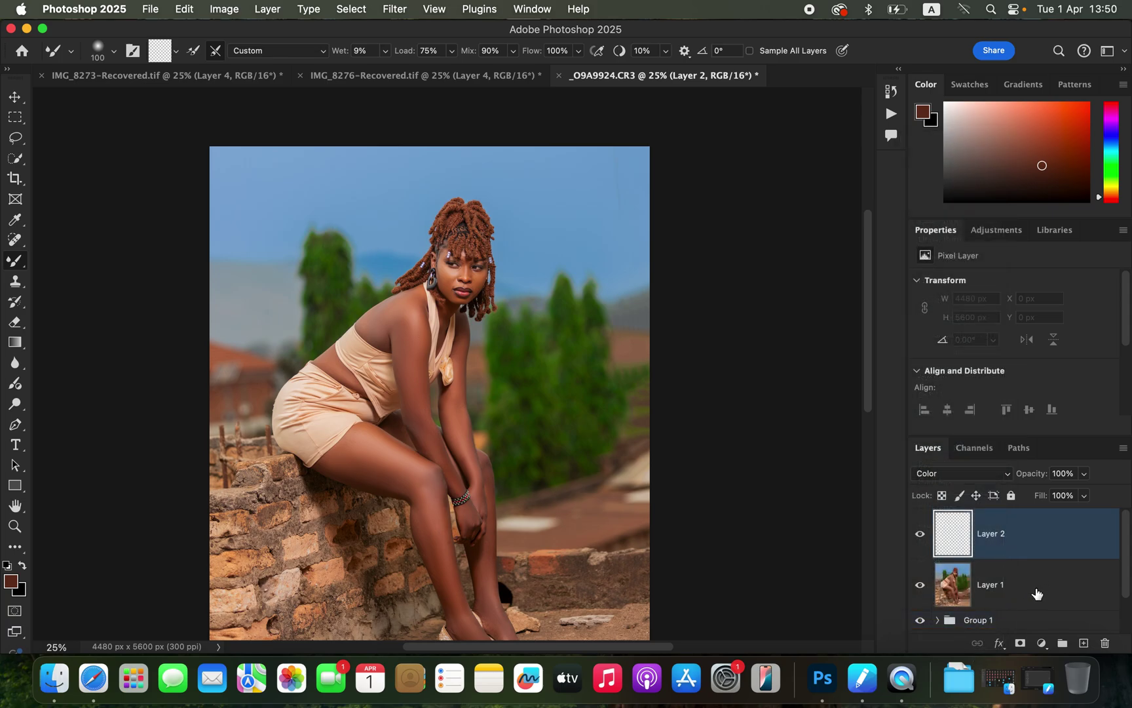
pyautogui.click(1036, 595)
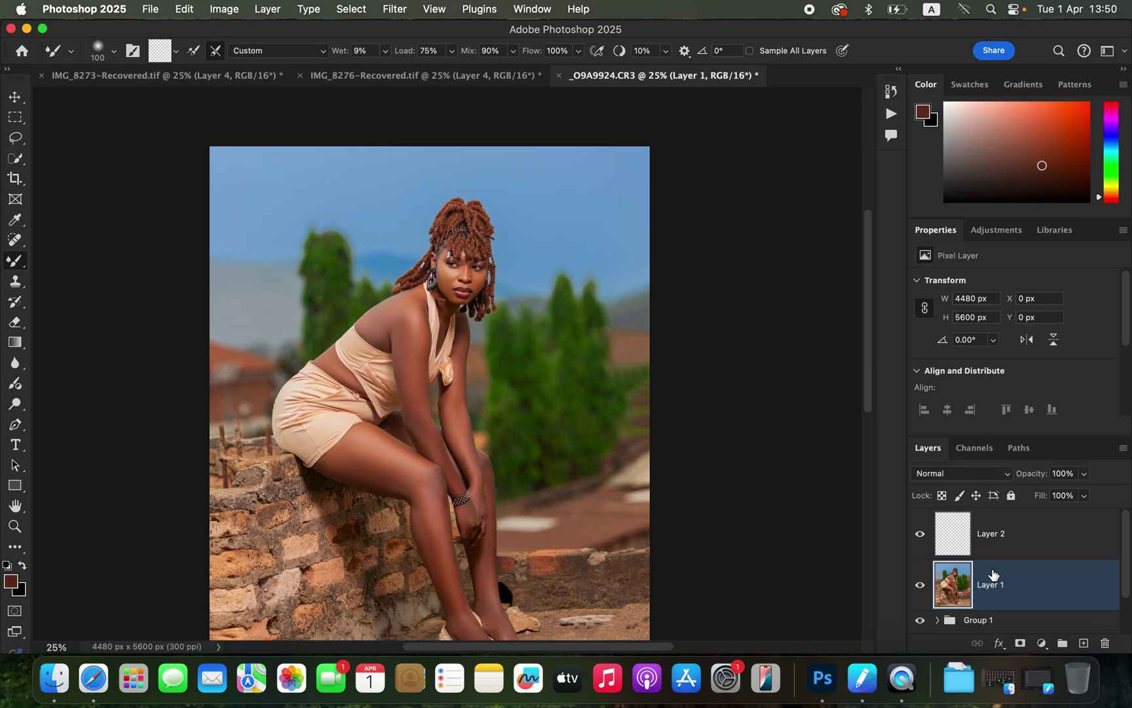
pyautogui.click(358, 9)
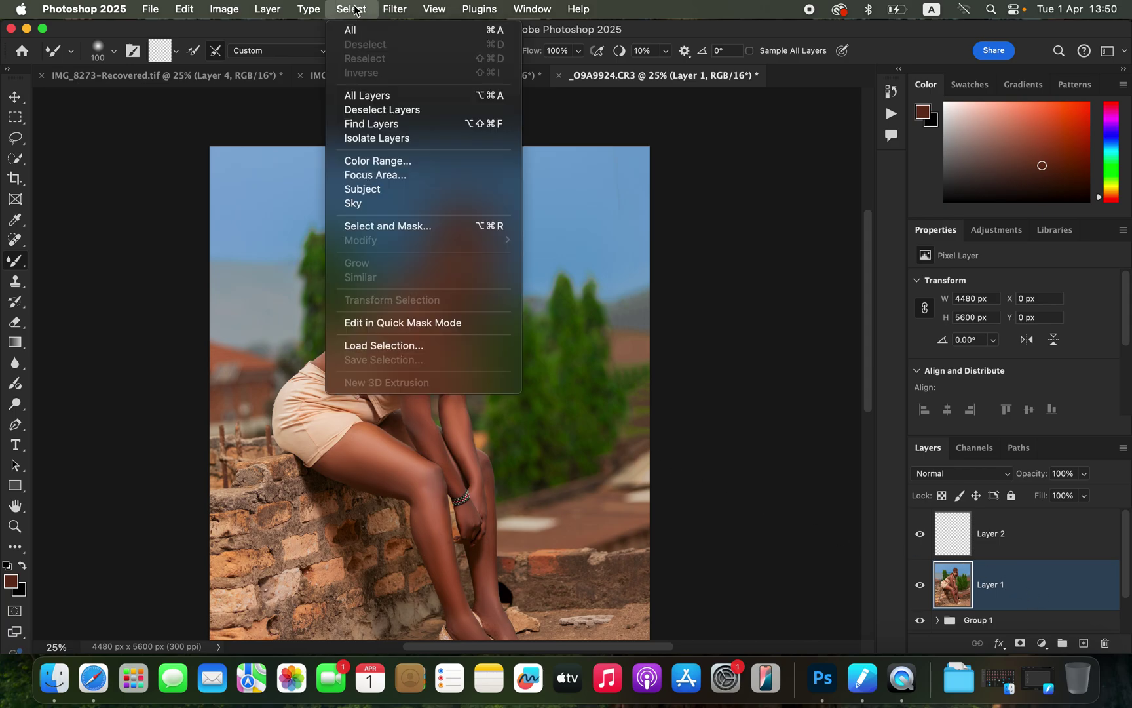
pyautogui.click(376, 192)
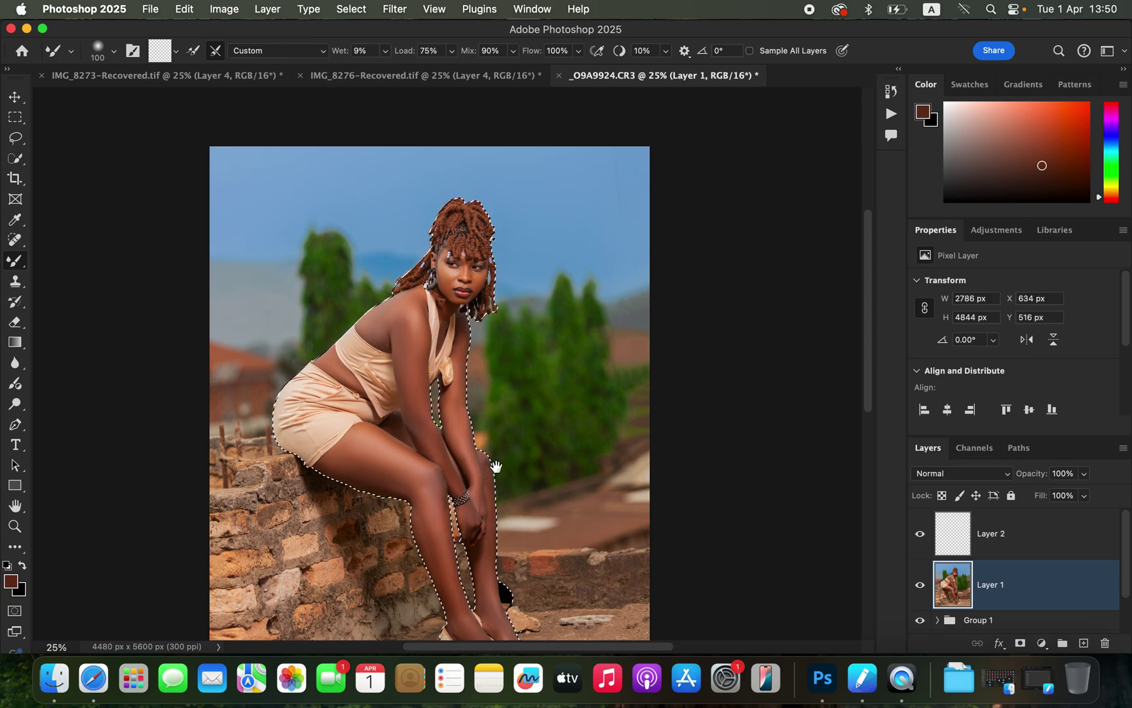
pyautogui.moveTo(496, 466); pyautogui.dragTo(496, 395)
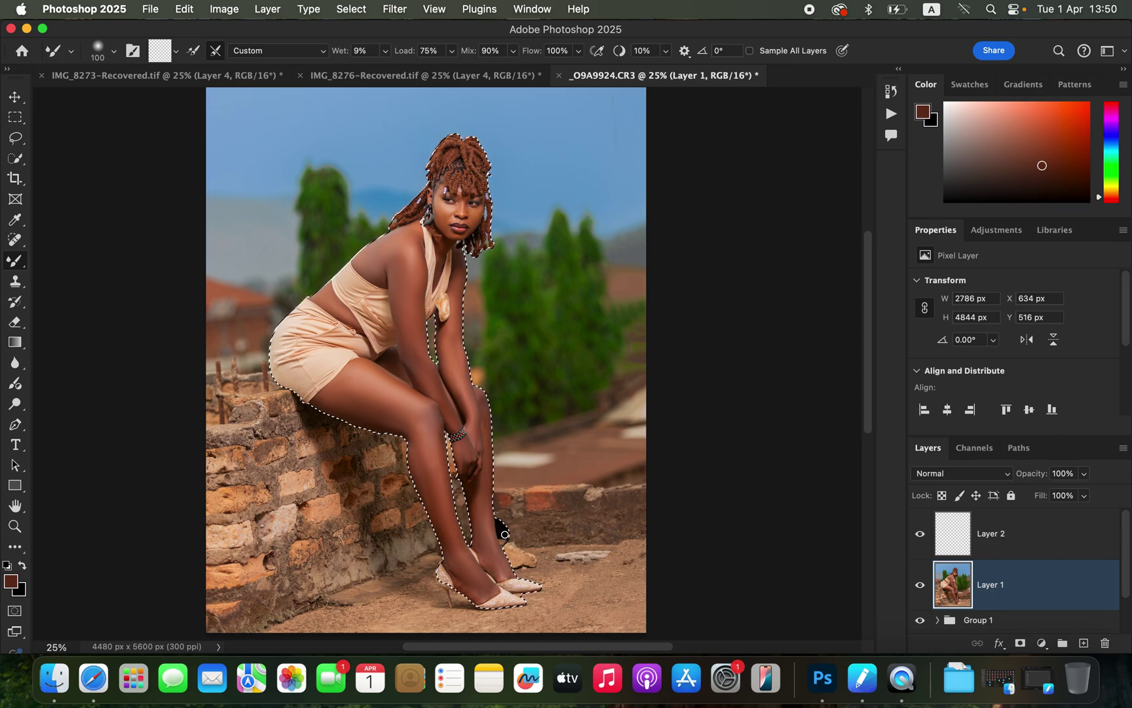
# Step: Set Quick Selection to Subtract mode and target the Color-blend Layer 2
pyautogui.click(18, 160)
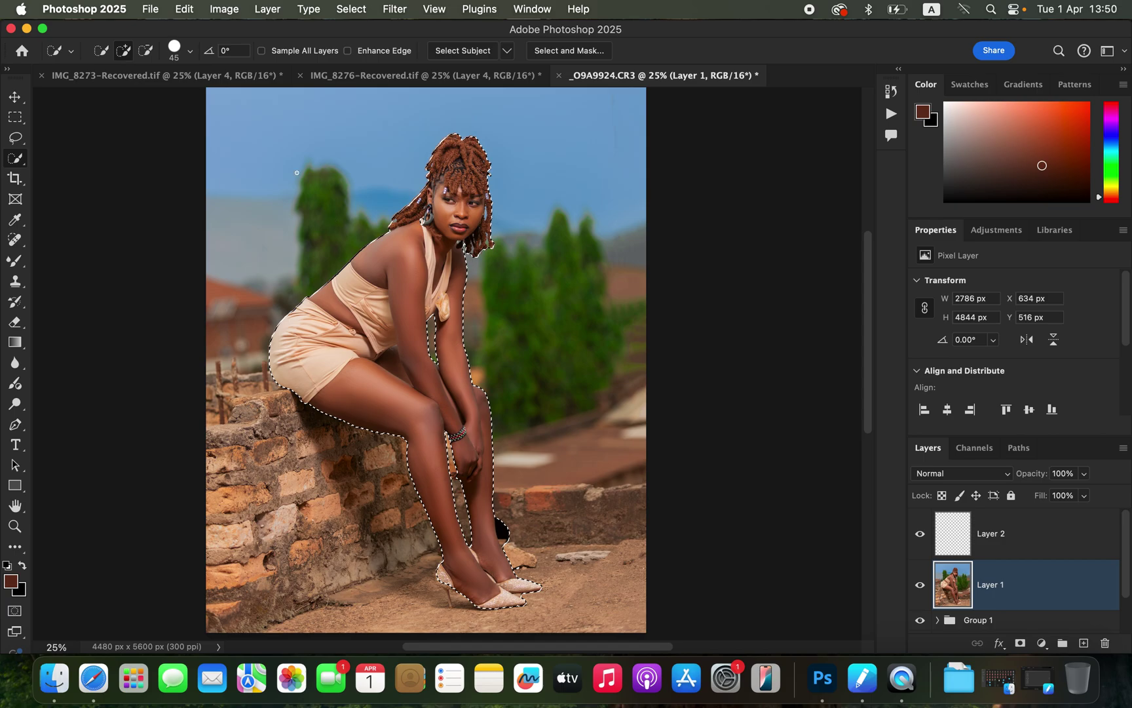
pyautogui.click(142, 55)
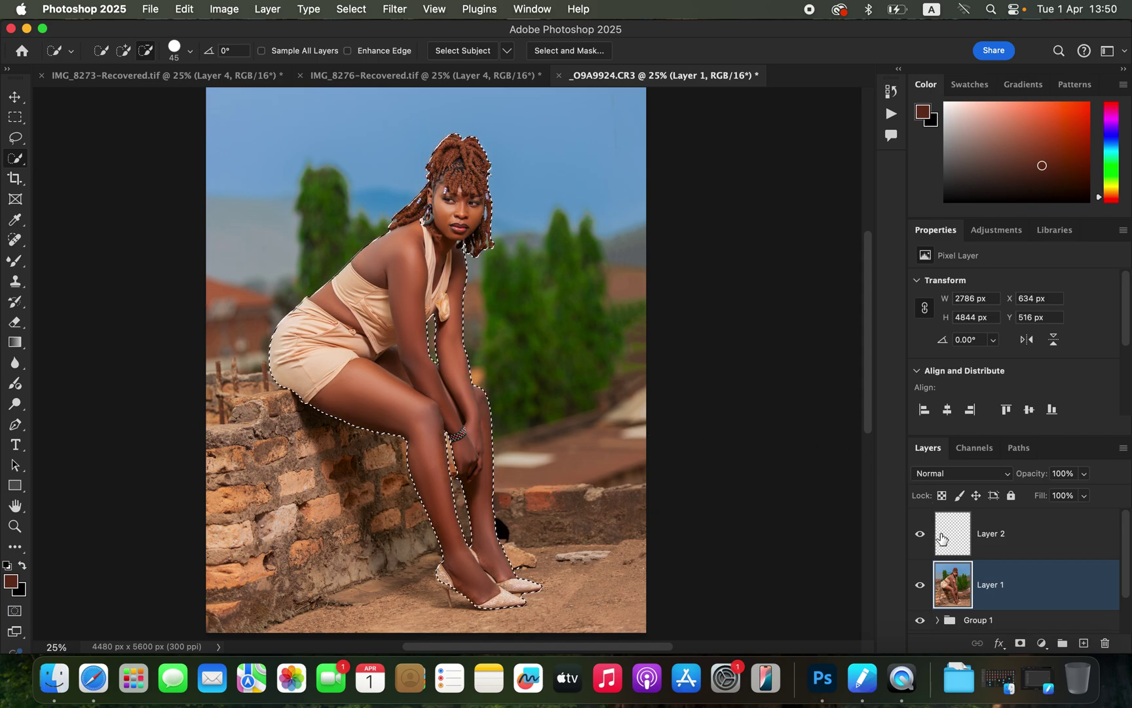
pyautogui.click(1000, 543)
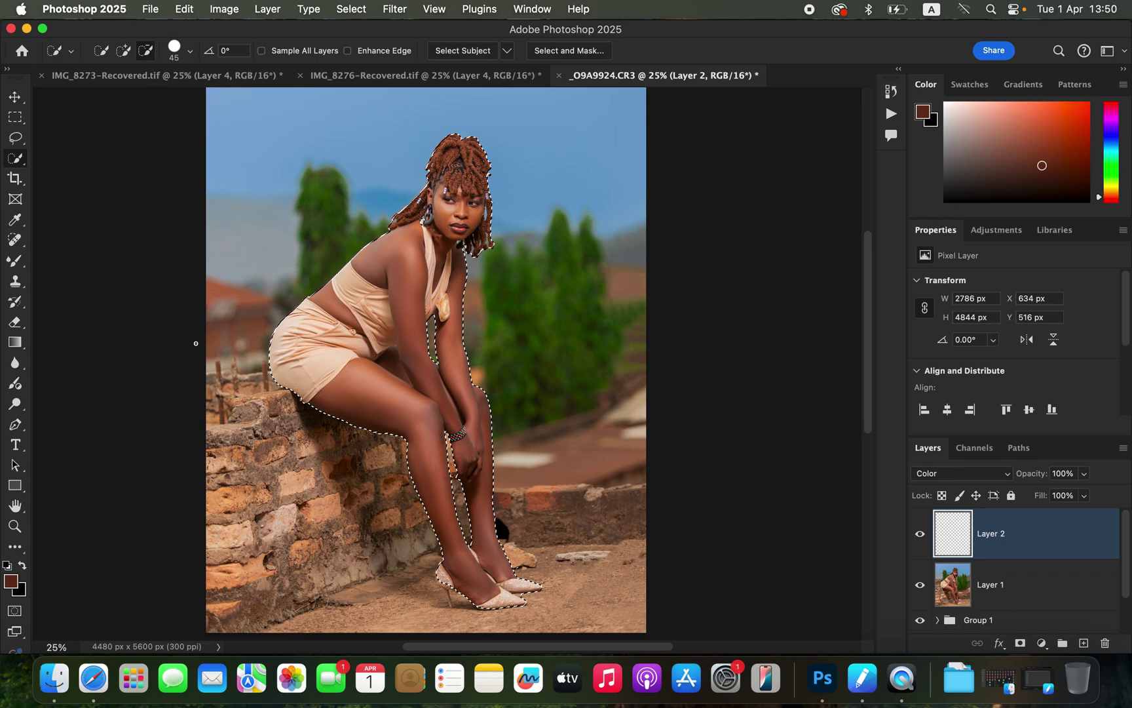
# Step: Use the Brush Tool with a 45 px Soft Round tip and flow raised to 100%
pyautogui.moveTo(24, 266); pyautogui.dragTo(54, 262)
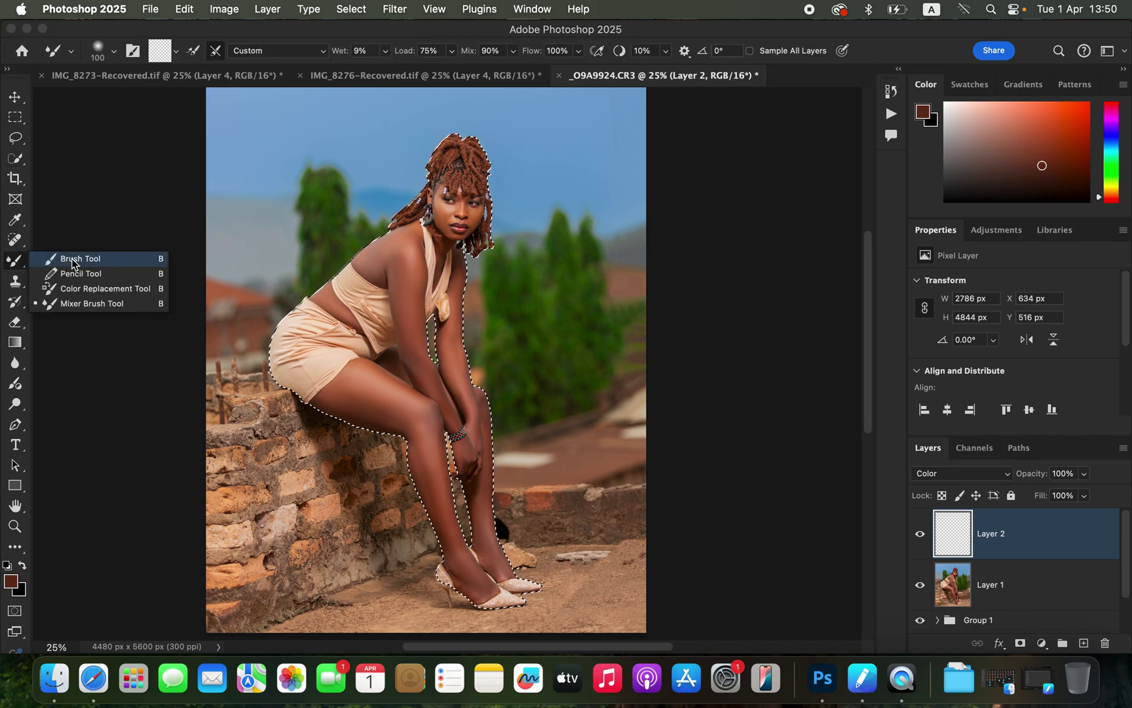
pyautogui.click(74, 261)
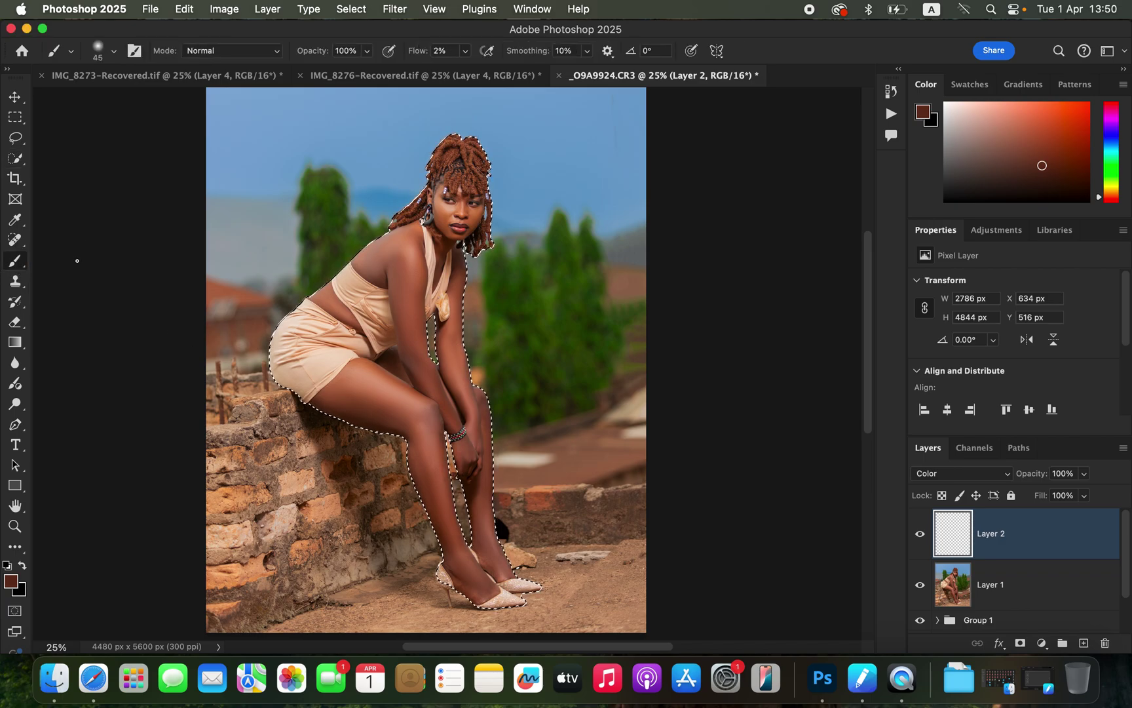
pyautogui.click(111, 53)
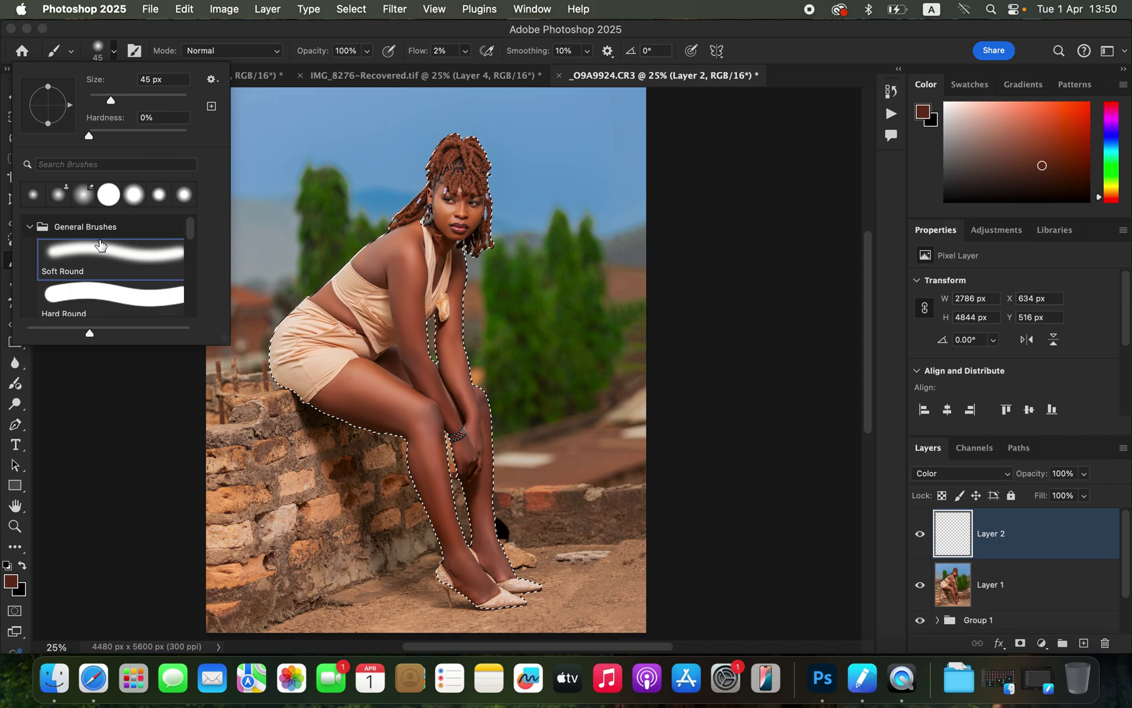
pyautogui.click(243, 44)
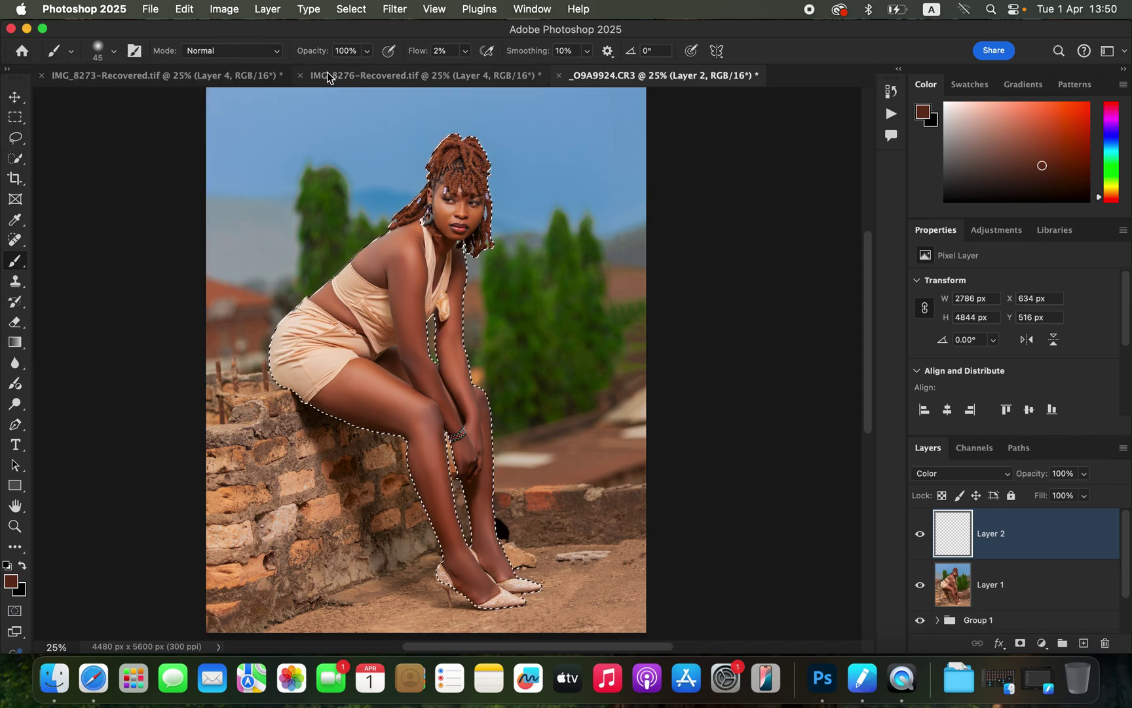
pyautogui.click(465, 51)
pyautogui.moveTo(473, 69); pyautogui.dragTo(590, 68)
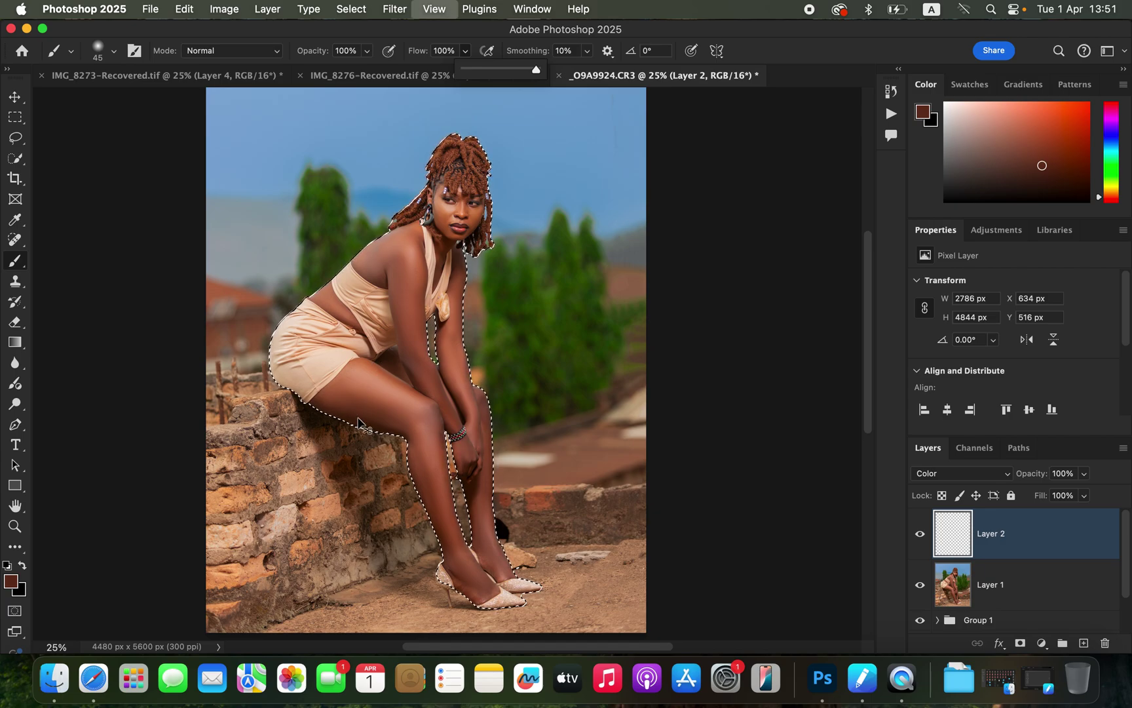
# Step: Sample a lighter skin tone from the woman's cheek with an 80 px brush
pyautogui.press('super+equal')
pyautogui.moveTo(525, 313); pyautogui.dragTo(542, 409)
pyautogui.press(']')
pyautogui.press(']')
pyautogui.press(']')
pyautogui.press(']')
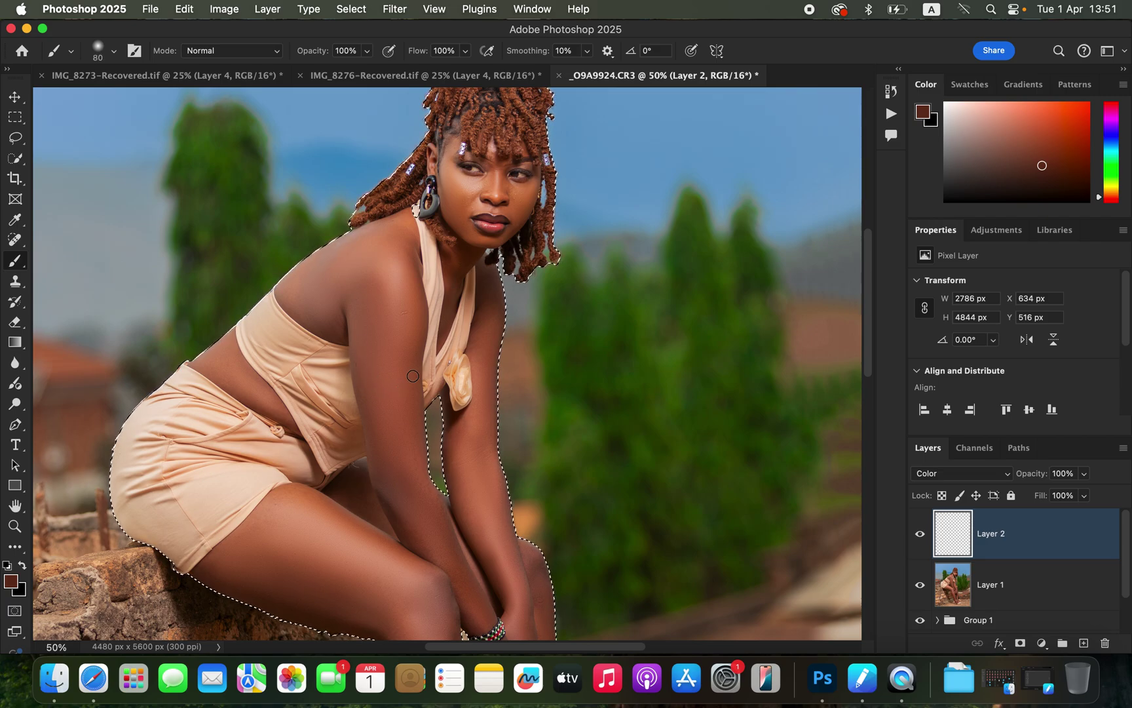
pyautogui.keyDown('alt'); pyautogui.click(468, 204); pyautogui.keyUp('alt')
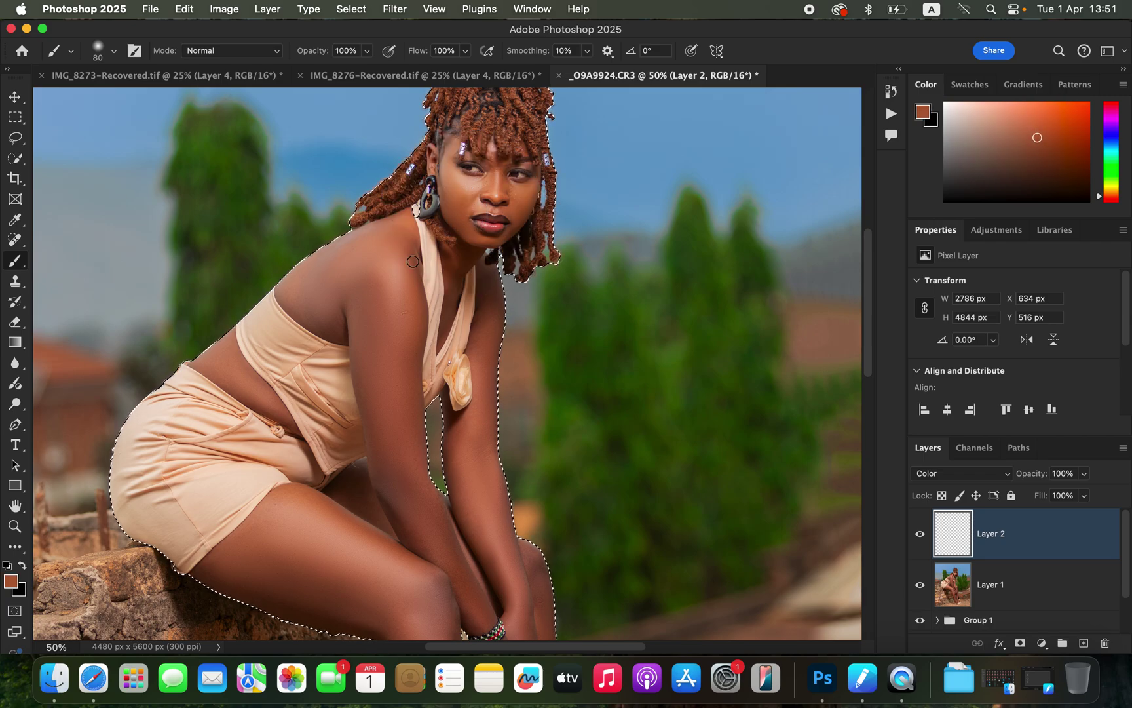
# Step: Paint the sampled tone over her thigh and body with a 400 px brush
pyautogui.press('super+minus')
pyautogui.press('super+minus')
pyautogui.press(']')
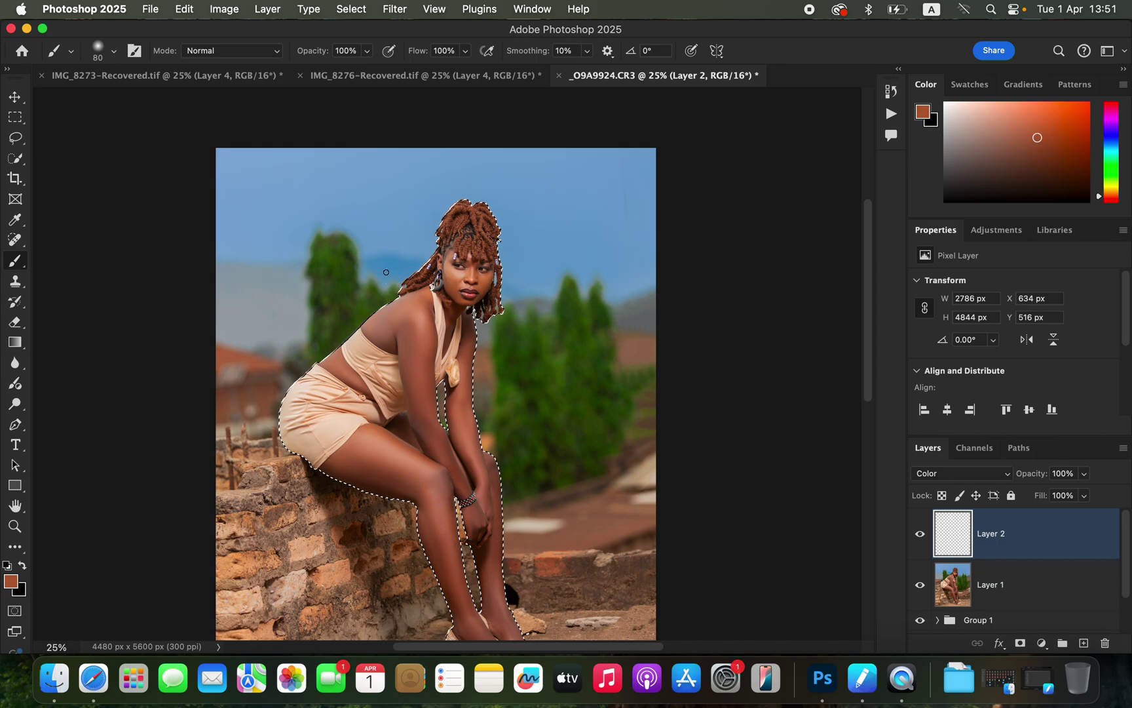
pyautogui.press(']')
pyautogui.press(']')
pyautogui.press(']')
pyautogui.press(']')
pyautogui.press(']')
pyautogui.press(']')
pyautogui.press(']')
pyautogui.press(']')
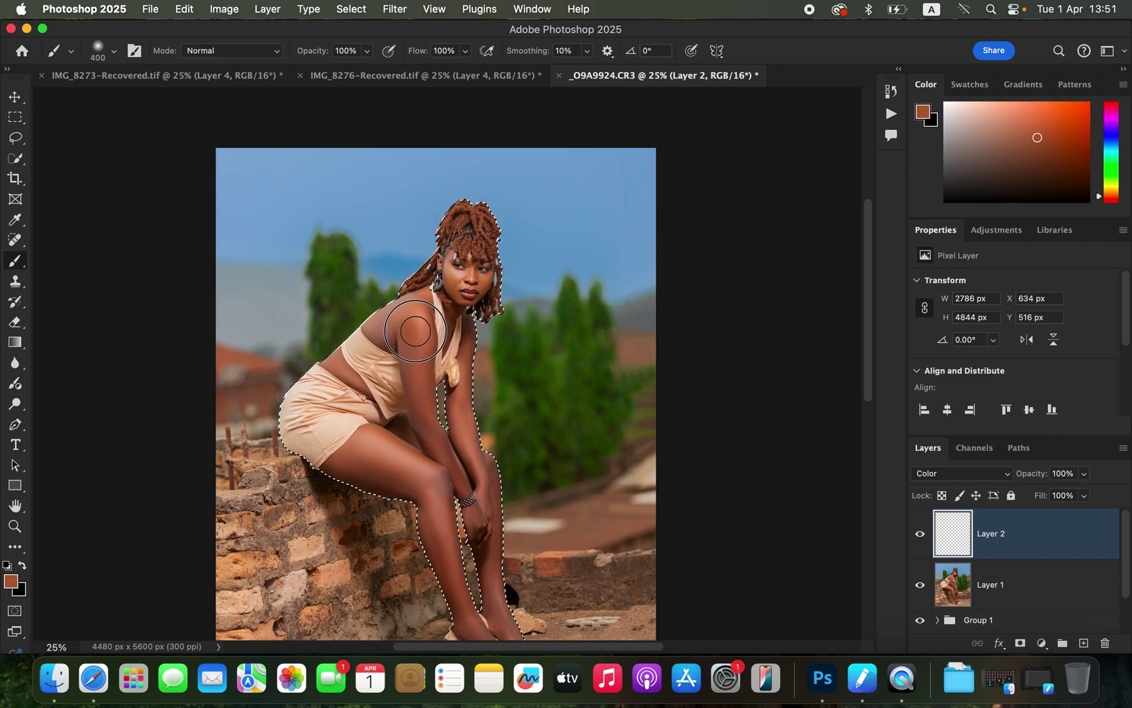
pyautogui.moveTo(429, 429)
pyautogui.mouseDown()
pyautogui.moveTo(375, 448)
pyautogui.moveTo(364, 465)
pyautogui.moveTo(406, 473)
pyautogui.mouseUp()
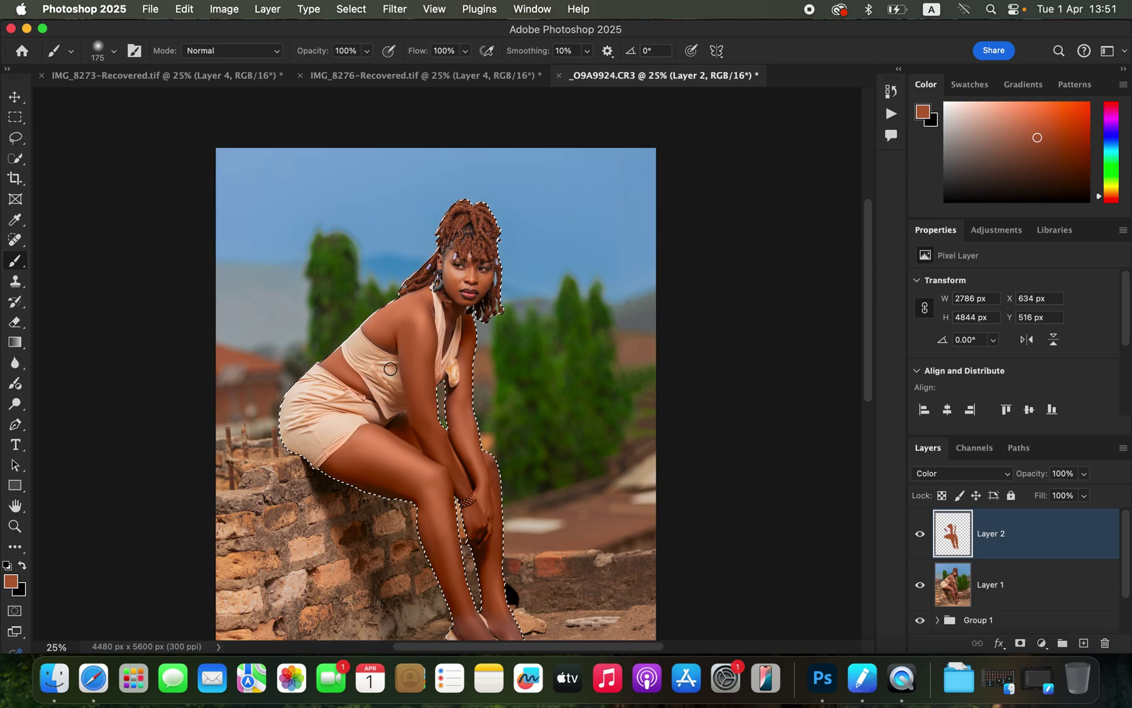
pyautogui.moveTo(523, 414); pyautogui.dragTo(523, 288)
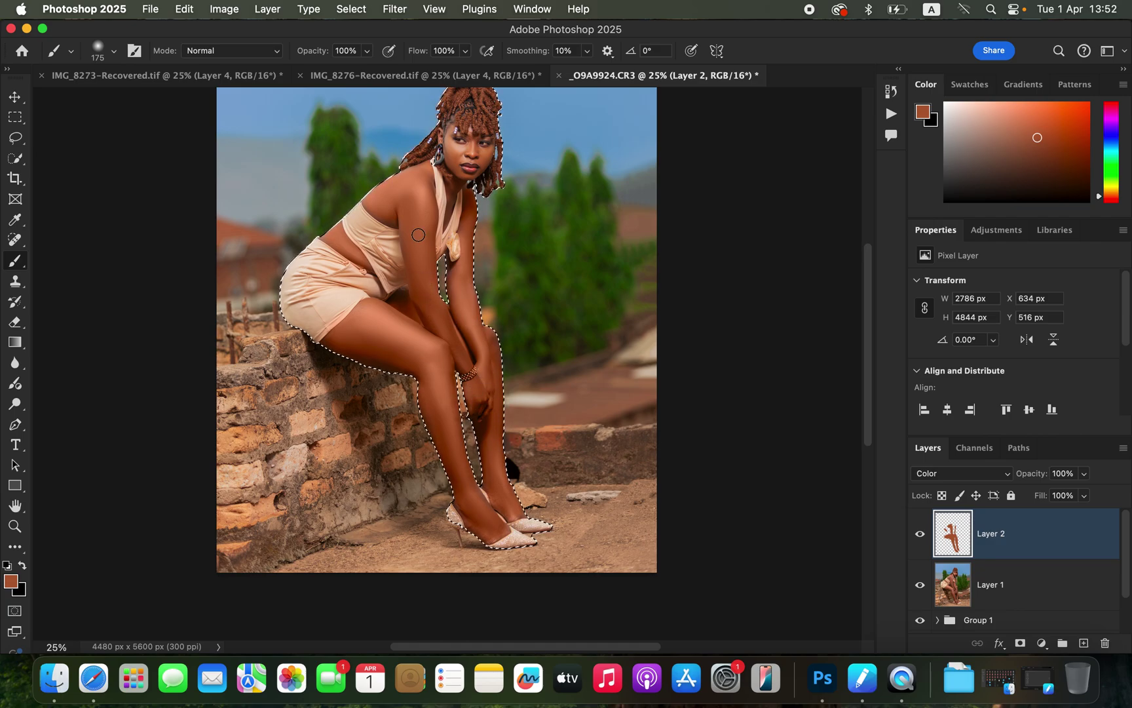
# Step: Paint the skin tone over the forearm, neck, cheek and shoulder with a 90 px brush, then pick the Eraser
pyautogui.press('super+plus')
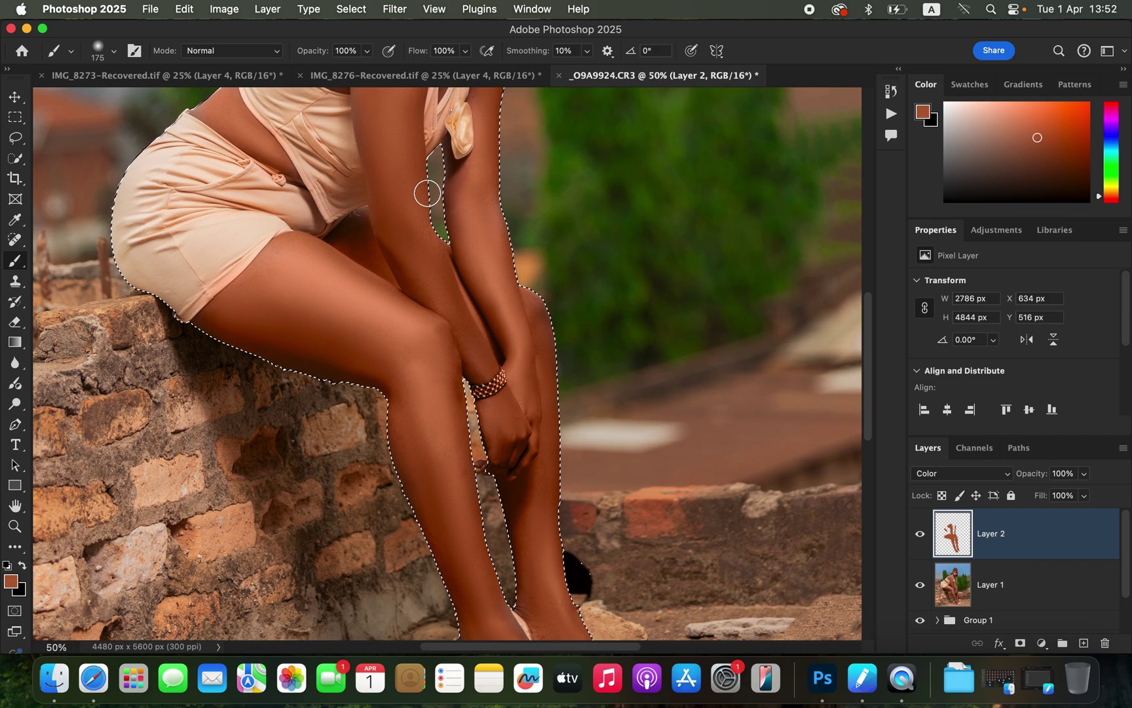
pyautogui.moveTo(540, 330); pyautogui.dragTo(566, 422)
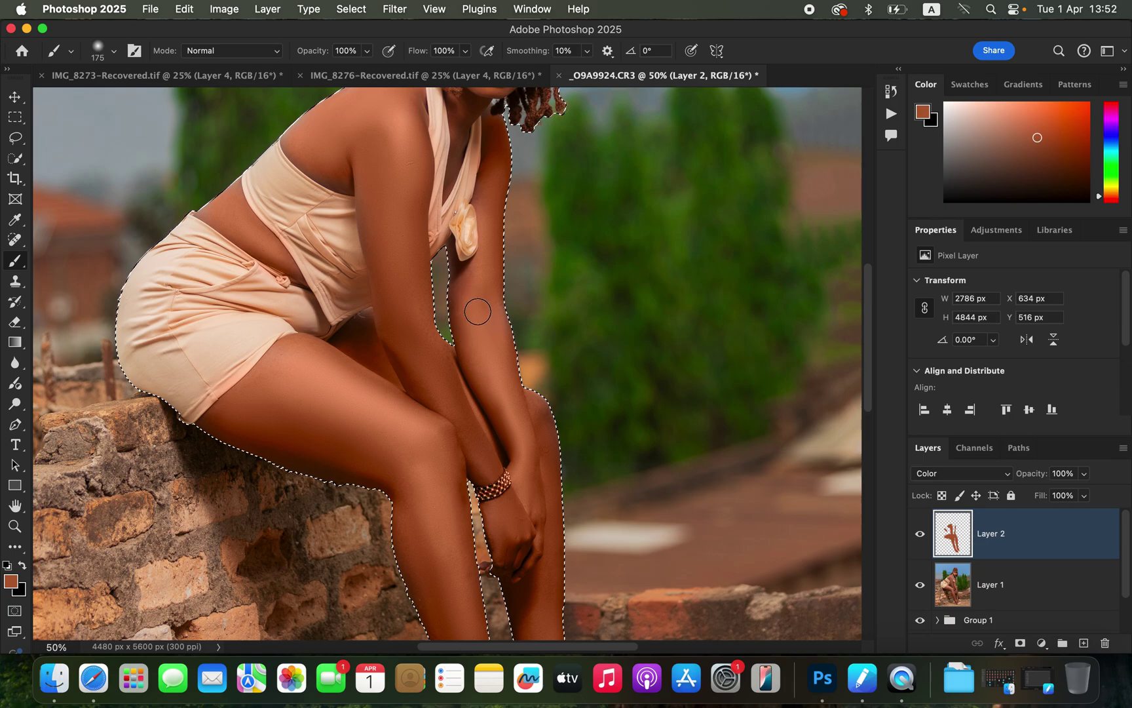
pyautogui.press('[')
pyautogui.press('[')
pyautogui.press('[')
pyautogui.press('[')
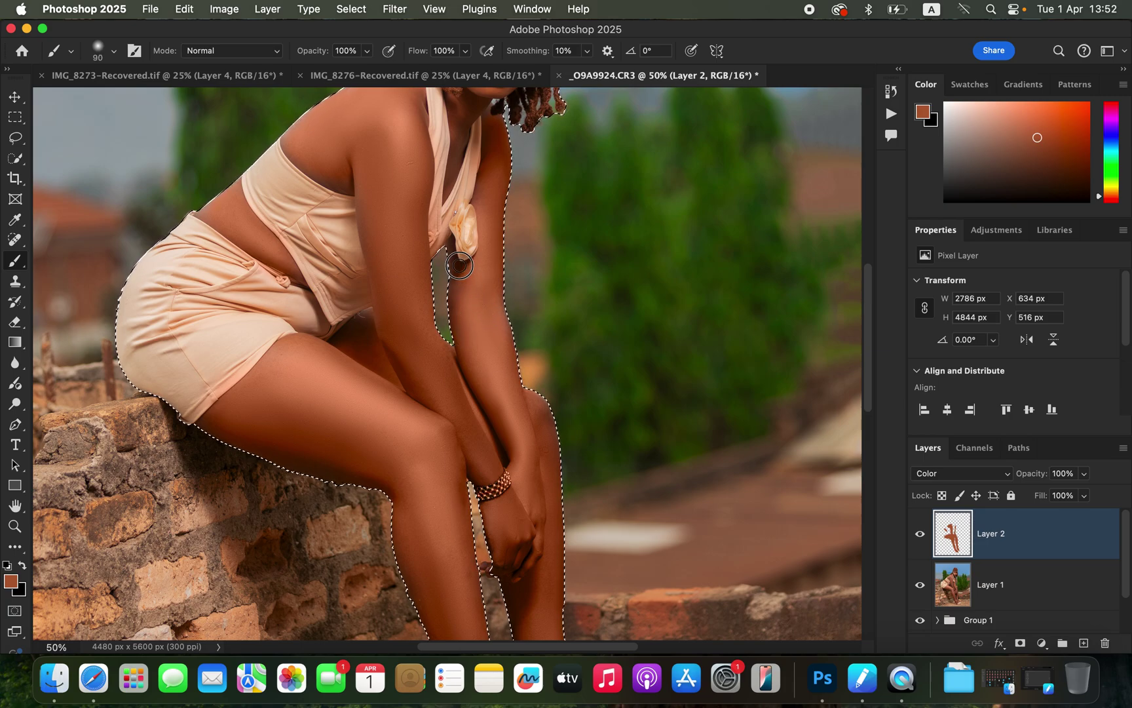
pyautogui.moveTo(458, 265)
pyautogui.mouseDown()
pyautogui.moveTo(465, 371)
pyautogui.moveTo(539, 418)
pyautogui.moveTo(535, 403)
pyautogui.moveTo(561, 489)
pyautogui.moveTo(505, 422)
pyautogui.moveTo(370, 345)
pyautogui.moveTo(358, 332)
pyautogui.moveTo(367, 324)
pyautogui.moveTo(350, 329)
pyautogui.moveTo(367, 314)
pyautogui.moveTo(409, 428)
pyautogui.moveTo(386, 450)
pyautogui.moveTo(300, 449)
pyautogui.moveTo(347, 468)
pyautogui.moveTo(280, 455)
pyautogui.moveTo(350, 474)
pyautogui.moveTo(273, 439)
pyautogui.moveTo(242, 404)
pyautogui.moveTo(371, 220)
pyautogui.moveTo(366, 210)
pyautogui.moveTo(381, 274)
pyautogui.mouseUp()
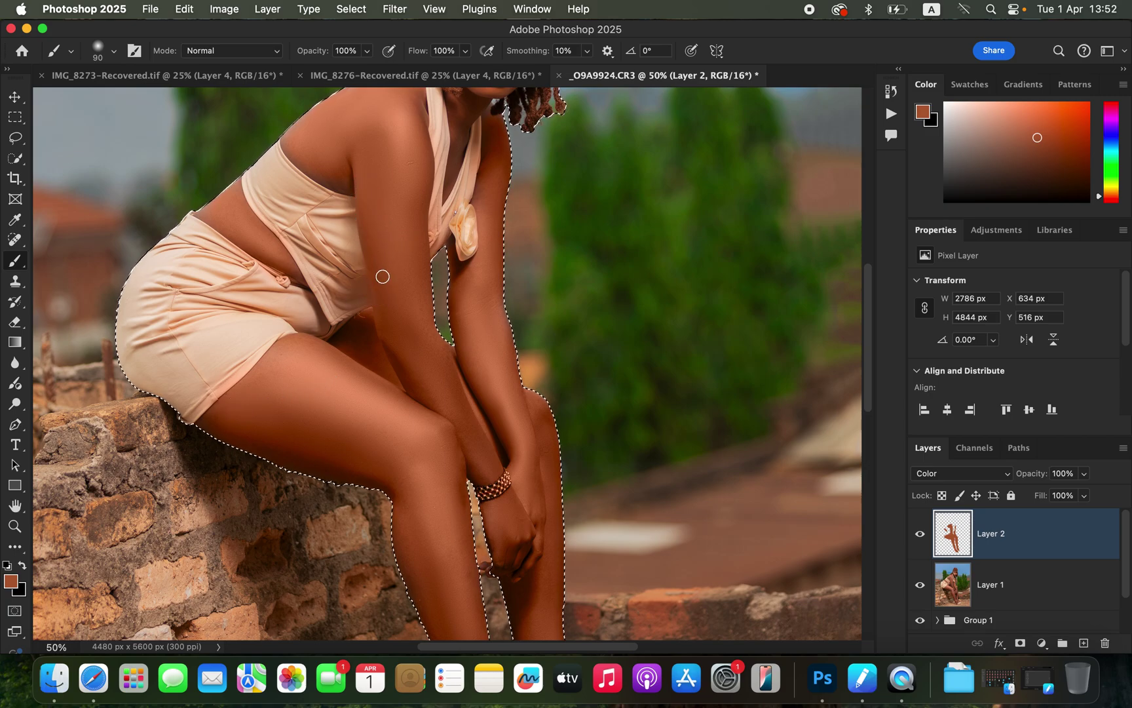
pyautogui.moveTo(468, 209)
pyautogui.mouseDown()
pyautogui.moveTo(457, 124)
pyautogui.moveTo(454, 173)
pyautogui.moveTo(470, 105)
pyautogui.moveTo(462, 122)
pyautogui.moveTo(456, 114)
pyautogui.moveTo(471, 105)
pyautogui.moveTo(454, 164)
pyautogui.mouseUp()
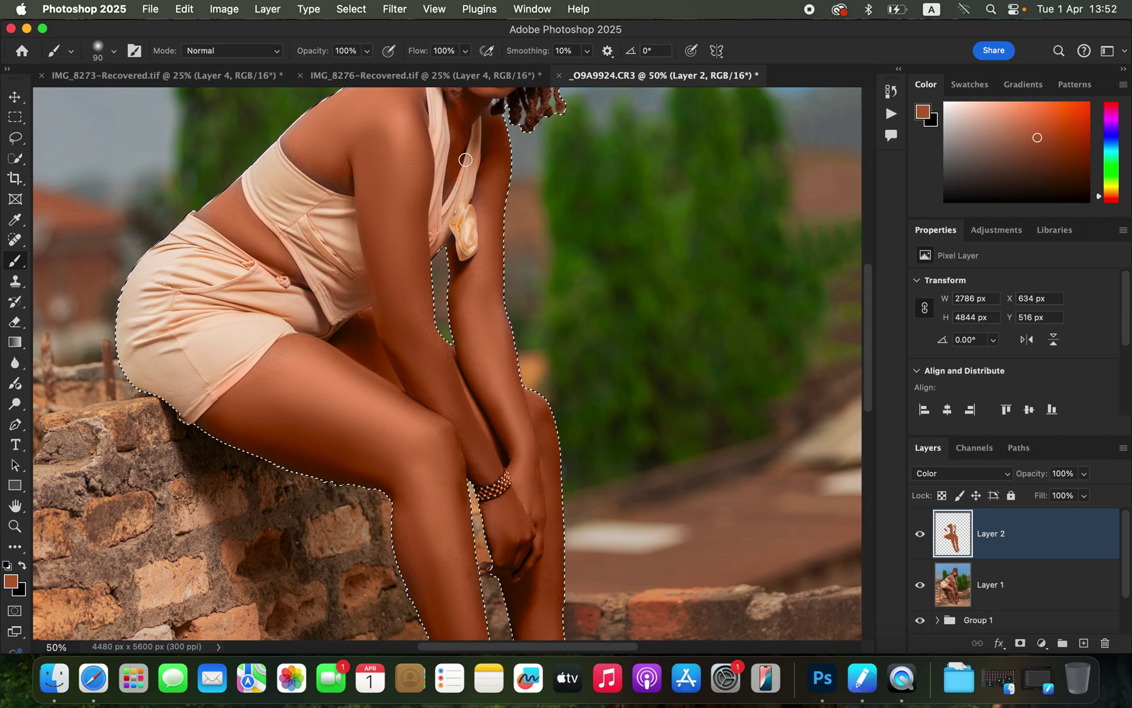
pyautogui.moveTo(550, 179); pyautogui.dragTo(550, 330)
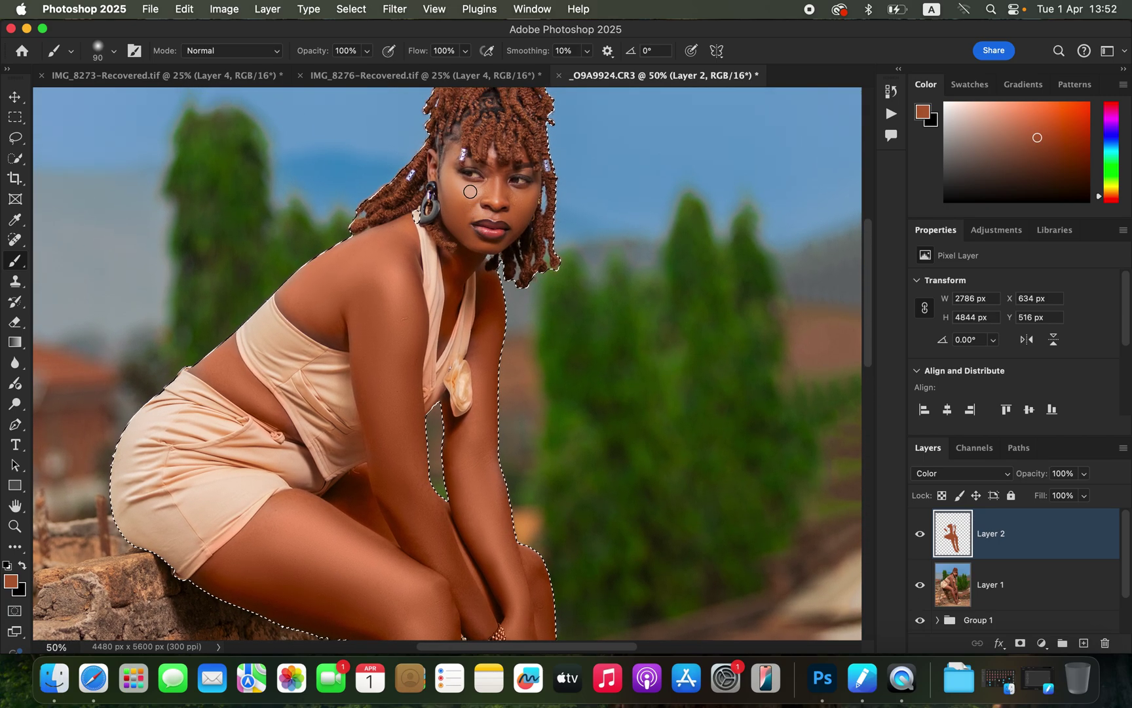
pyautogui.moveTo(453, 143)
pyautogui.mouseDown()
pyautogui.moveTo(455, 220)
pyautogui.moveTo(469, 198)
pyautogui.moveTo(480, 201)
pyautogui.moveTo(483, 188)
pyautogui.moveTo(468, 188)
pyautogui.moveTo(498, 187)
pyautogui.moveTo(515, 205)
pyautogui.moveTo(528, 193)
pyautogui.moveTo(512, 234)
pyautogui.moveTo(483, 244)
pyautogui.moveTo(462, 215)
pyautogui.moveTo(496, 206)
pyautogui.moveTo(491, 155)
pyautogui.moveTo(498, 171)
pyautogui.moveTo(479, 182)
pyautogui.moveTo(446, 165)
pyautogui.moveTo(445, 184)
pyautogui.moveTo(433, 166)
pyautogui.moveTo(460, 219)
pyautogui.moveTo(450, 261)
pyautogui.moveTo(414, 262)
pyautogui.moveTo(399, 289)
pyautogui.mouseUp()
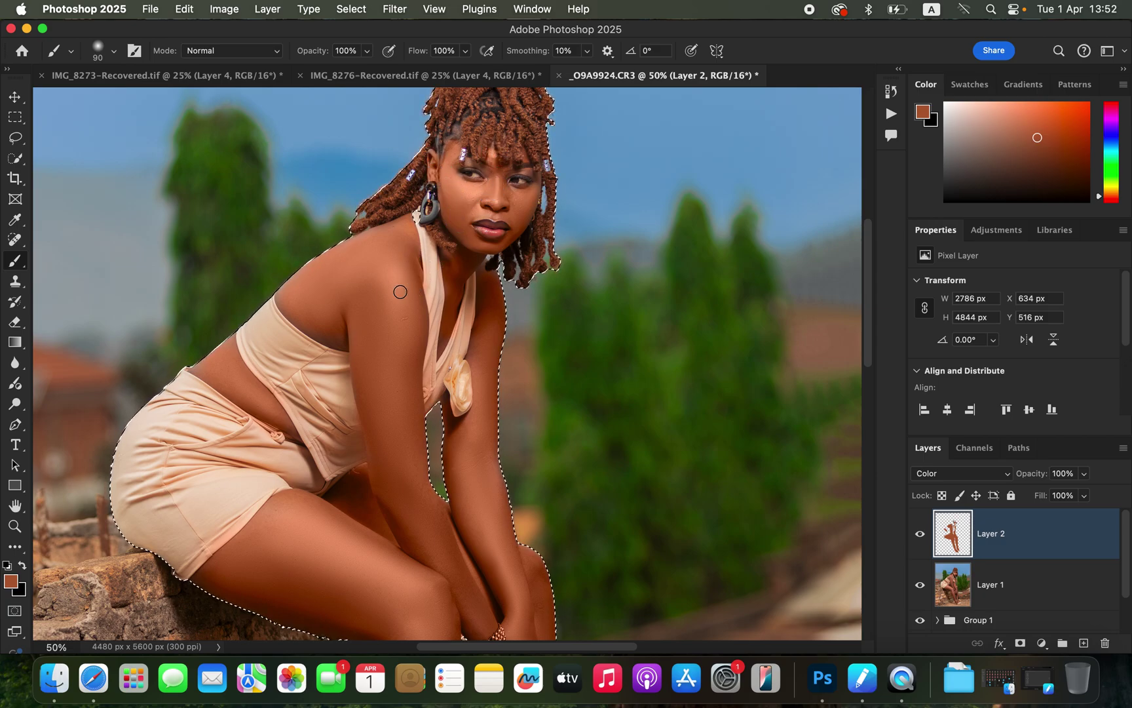
pyautogui.click(297, 323)
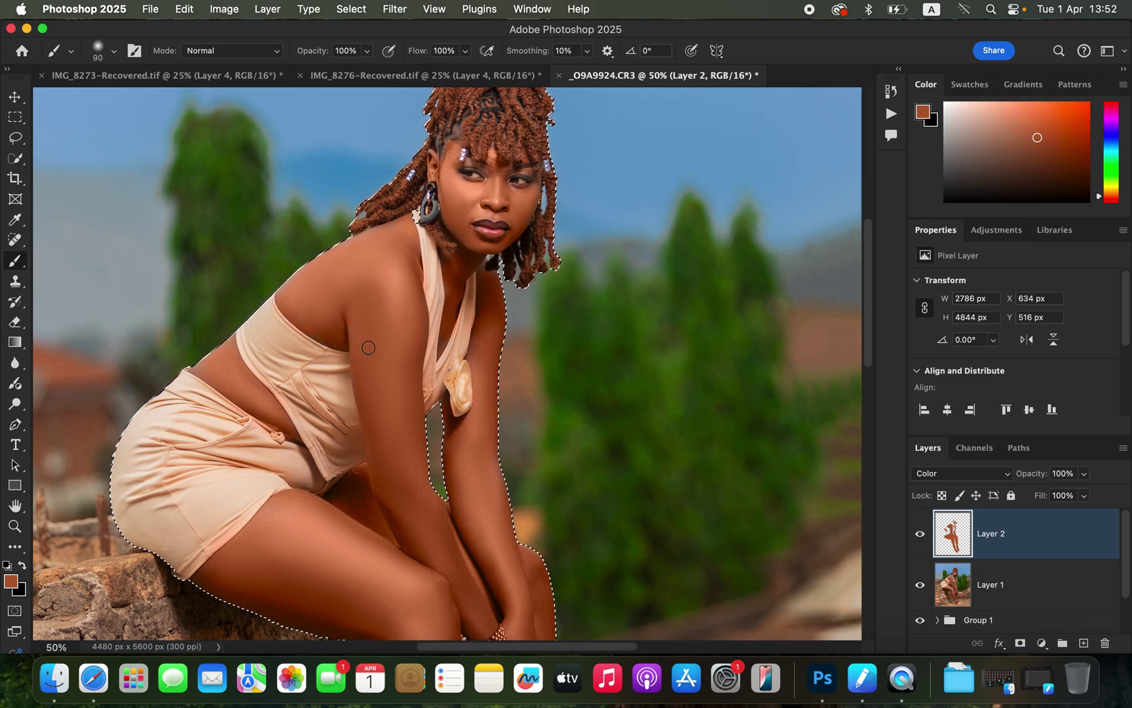
pyautogui.press('super+minus')
pyautogui.press('super+minus')
pyautogui.press('super+minus')
pyautogui.press('super+minus')
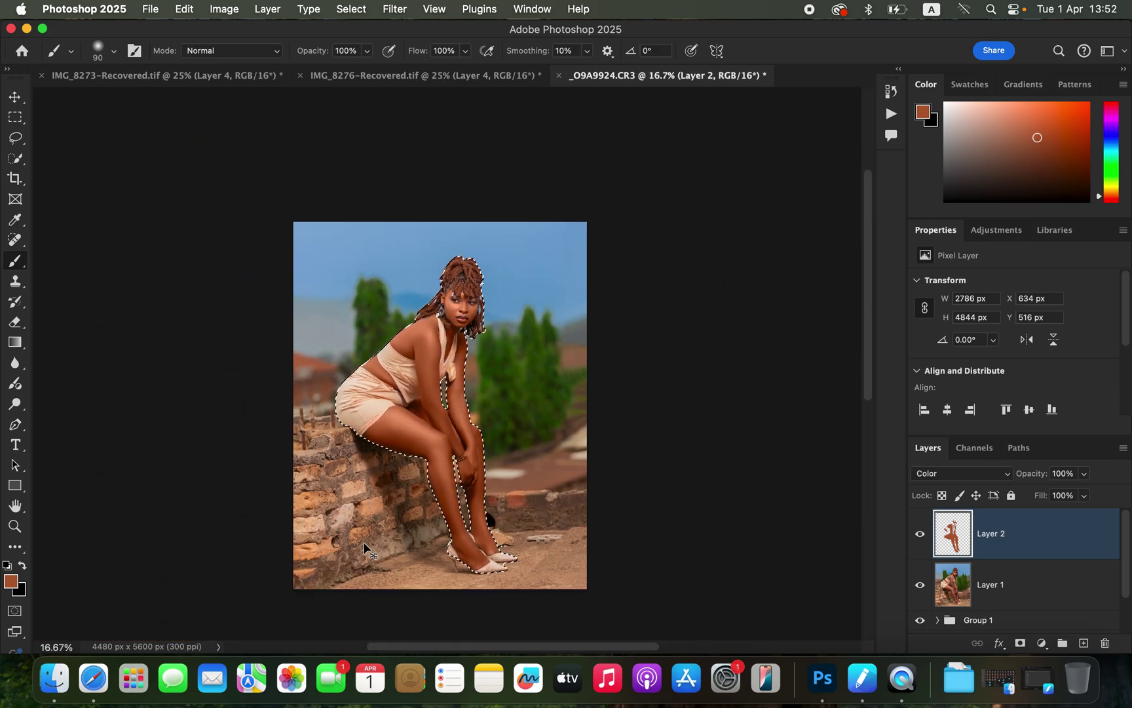
pyautogui.press('super+plus')
pyautogui.press('super+plus')
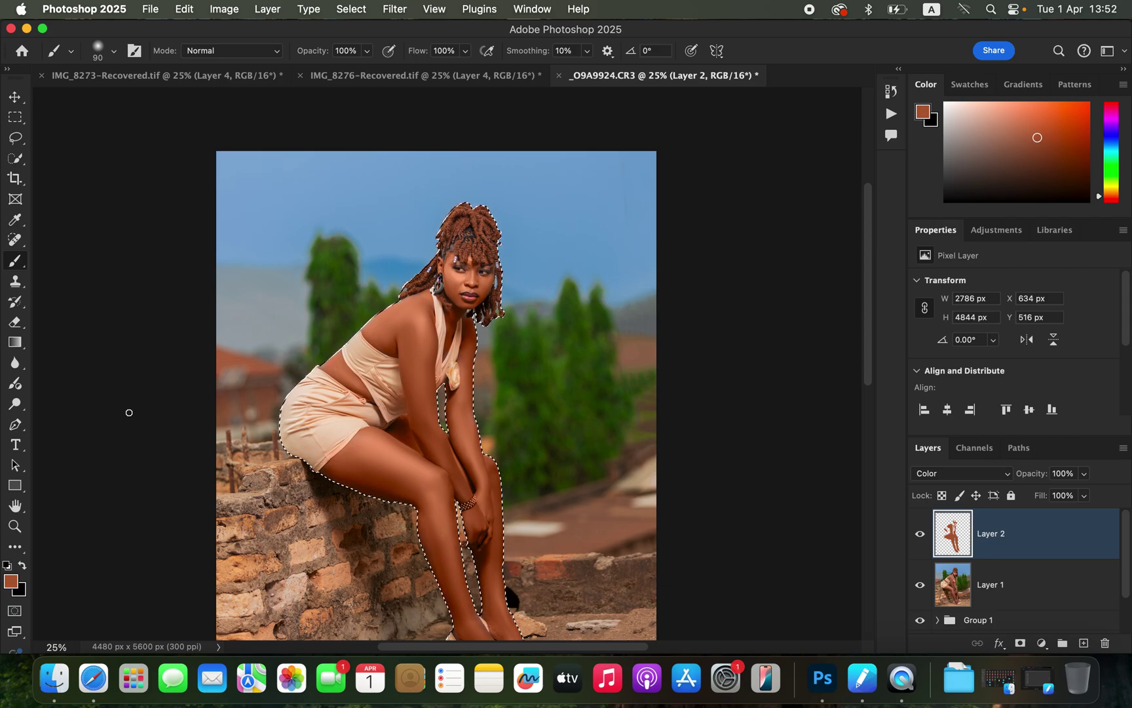
pyautogui.click(16, 321)
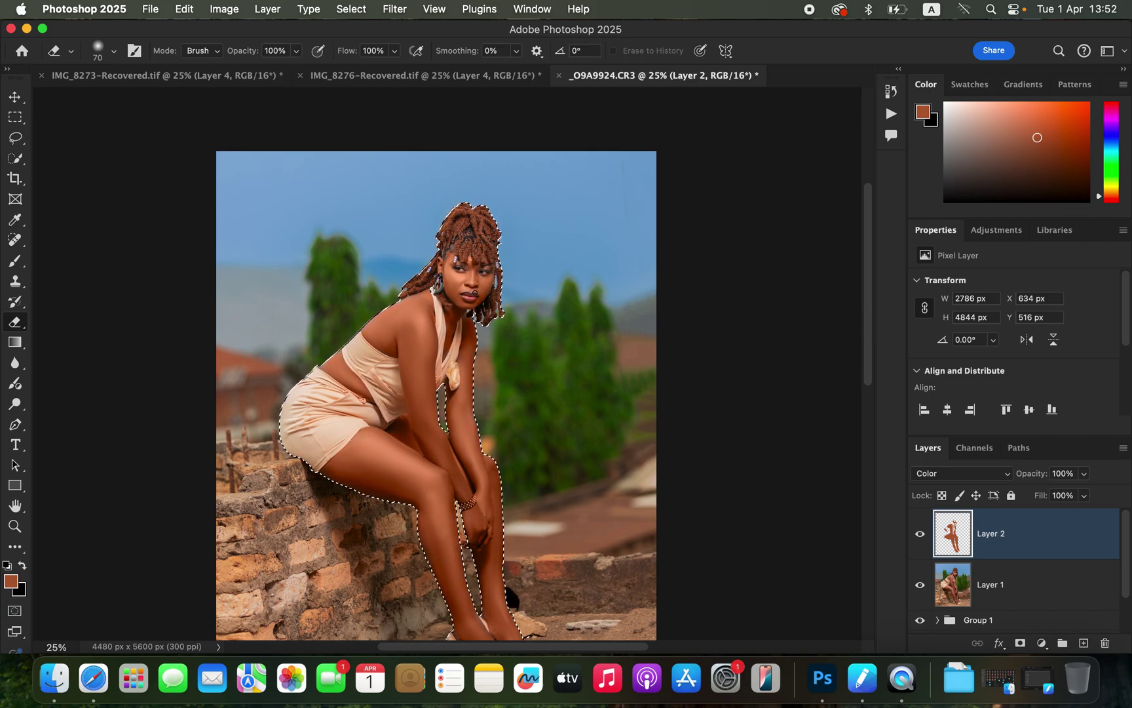
# Step: Deselect the woman and lower Layer 2's opacity to about 76%
pyautogui.press('super+d')
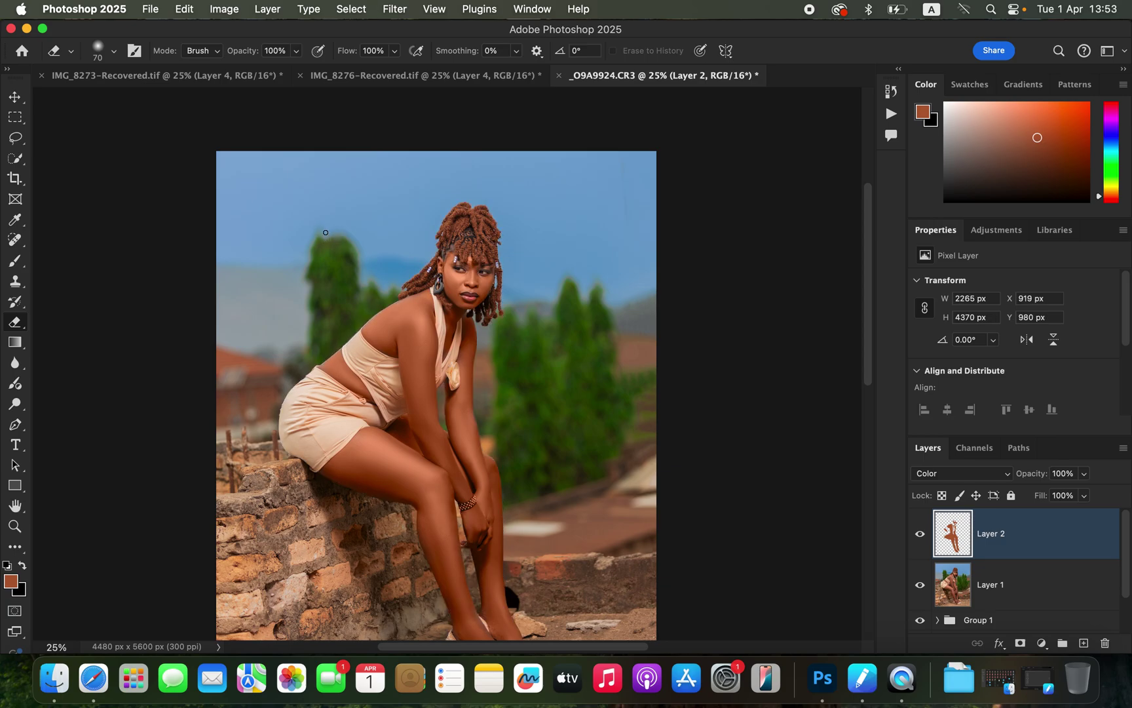
pyautogui.press('super+equal')
pyautogui.press('super+equal')
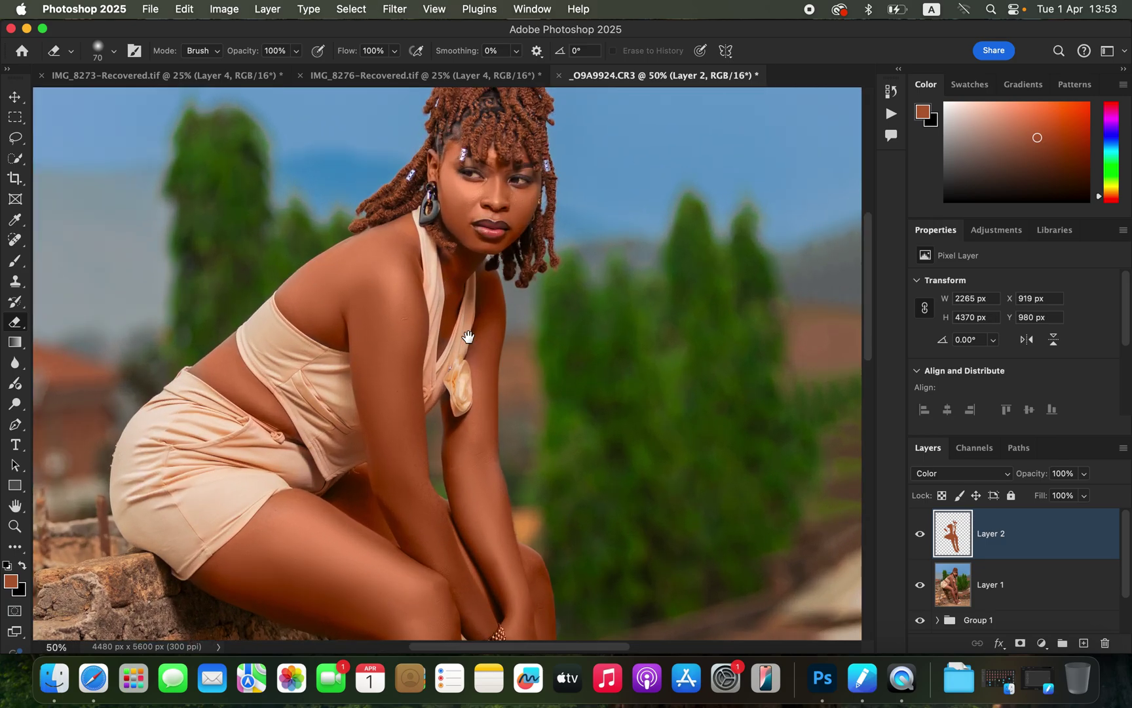
pyautogui.moveTo(571, 433); pyautogui.dragTo(549, 163)
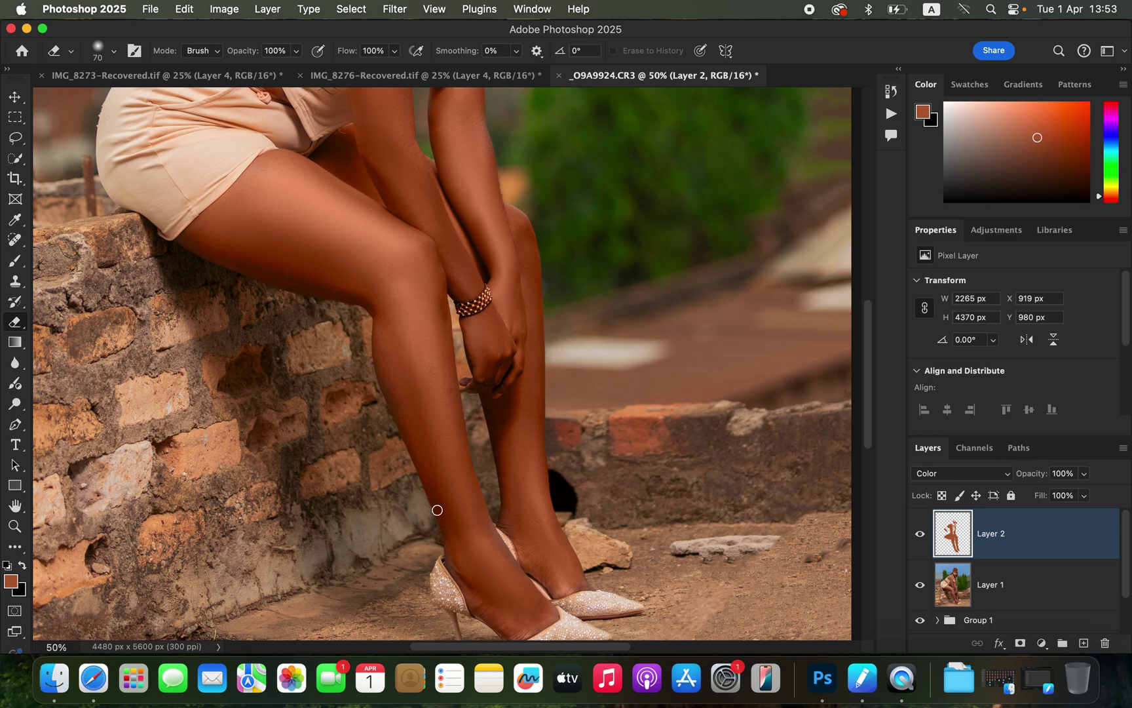
pyautogui.press('super+minus')
pyautogui.press('super+minus')
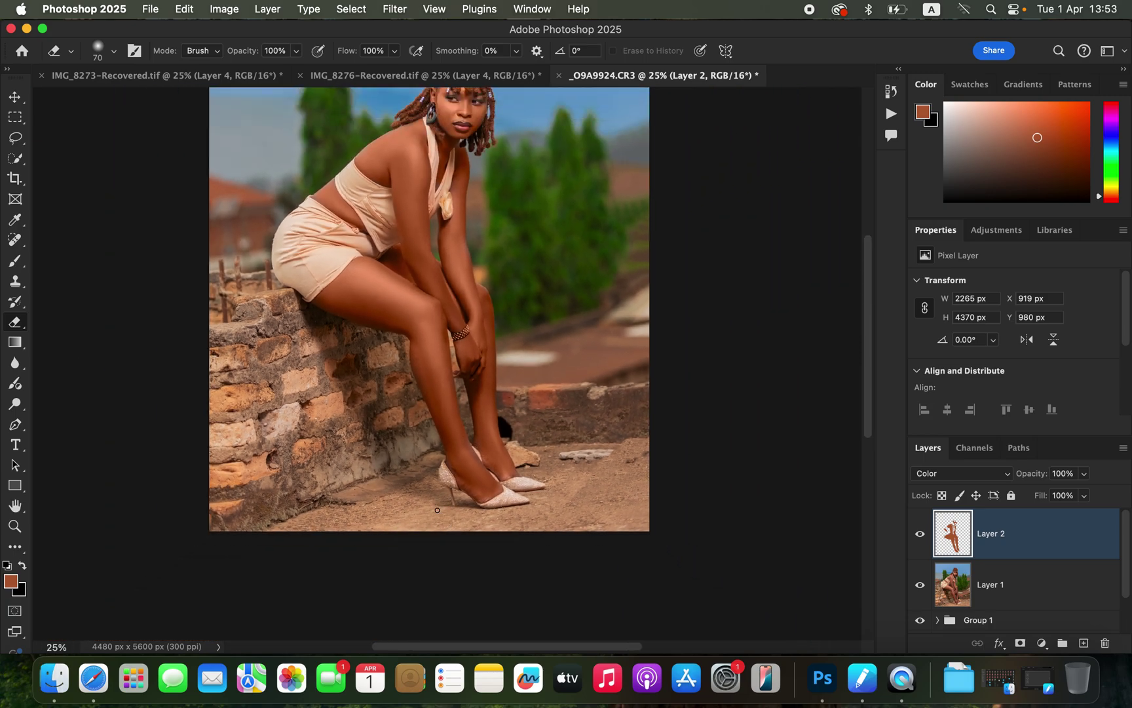
pyautogui.scroll(3, 571, 380)
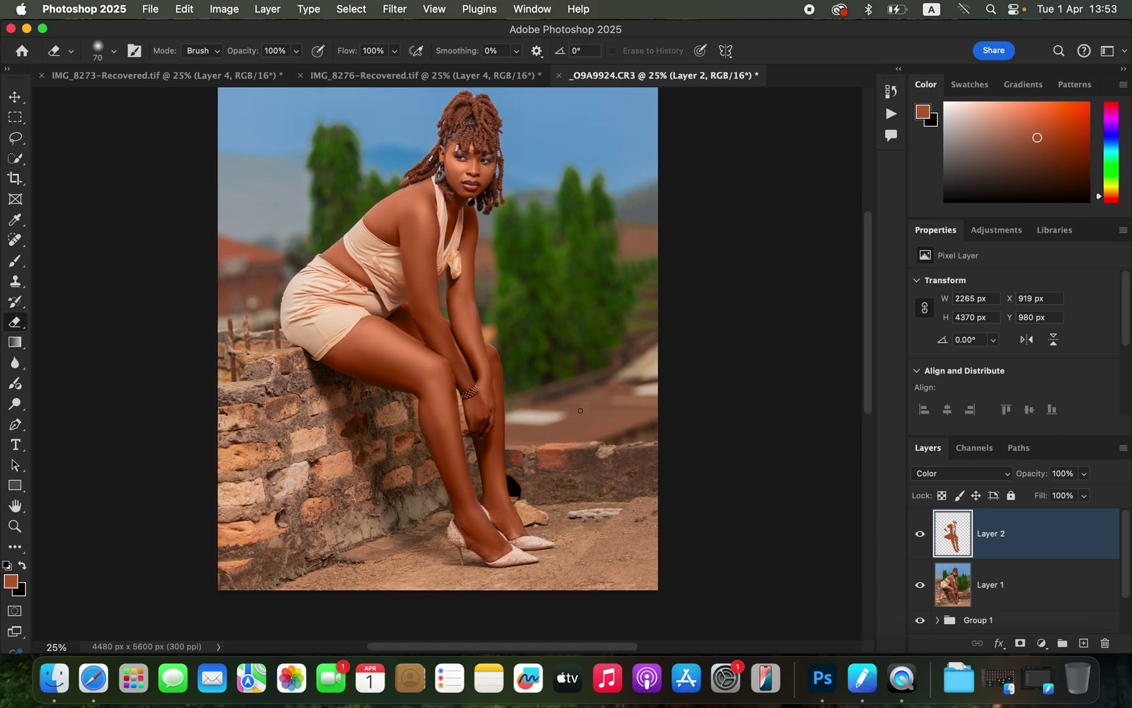
pyautogui.click(1086, 475)
pyautogui.moveTo(1082, 498); pyautogui.dragTo(1068, 497)
pyautogui.press('super+minus')
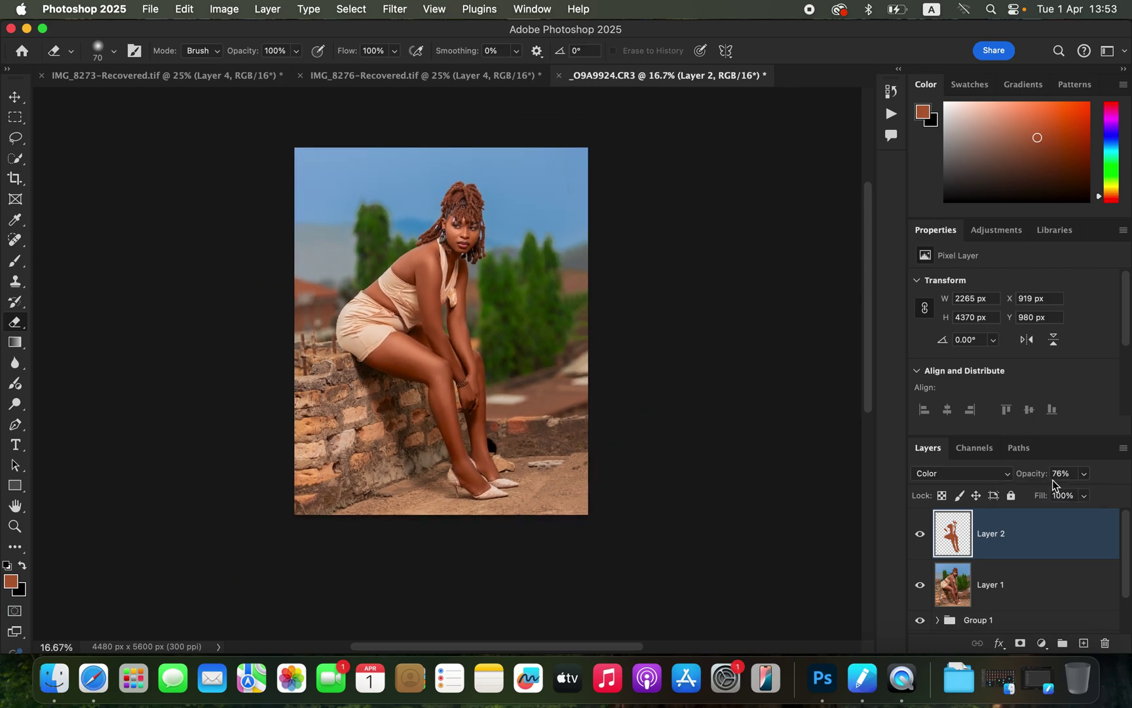
# Step: Drop Layer 2's opacity from 76% to 67%
pyautogui.click(1086, 481)
pyautogui.moveTo(1085, 492); pyautogui.dragTo(1082, 498)
pyautogui.moveTo(1082, 498); pyautogui.dragTo(1080, 498)
# Step: Toggle Layer 2 off and on to compare, then open the adjustment layer list
pyautogui.click(920, 535)
pyautogui.click(922, 539)
pyautogui.click(1042, 643)
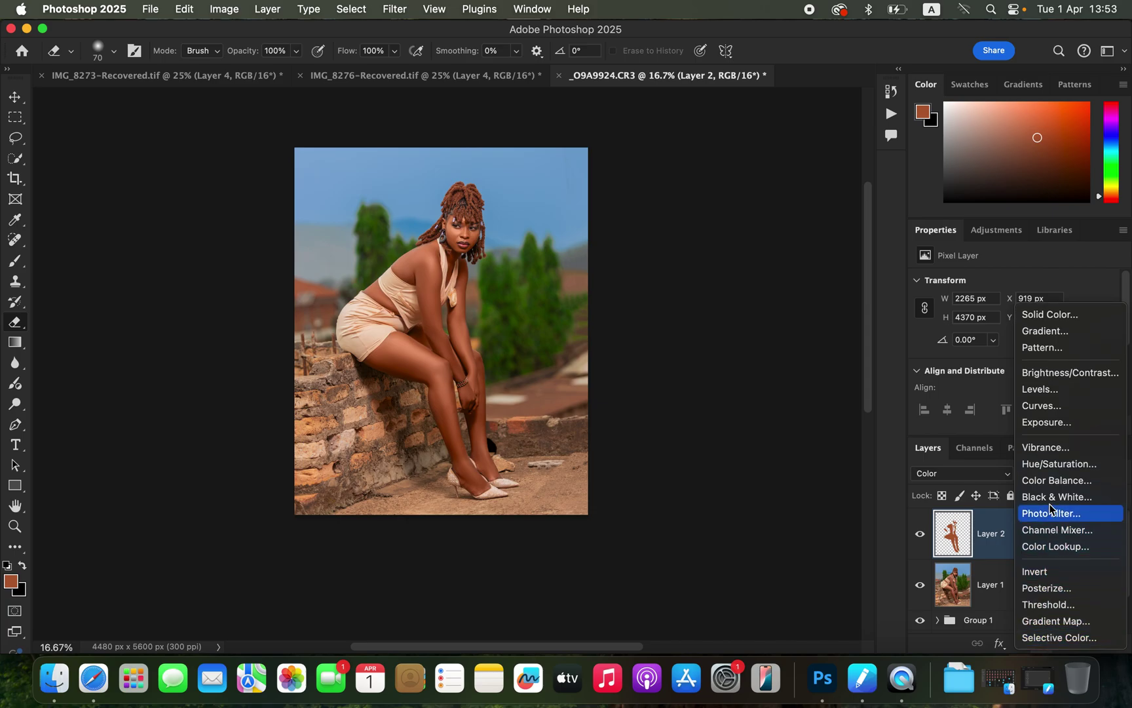
# Step: Add a Curves layer with the white point at input 183, then open its Layer Style
pyautogui.click(1061, 406)
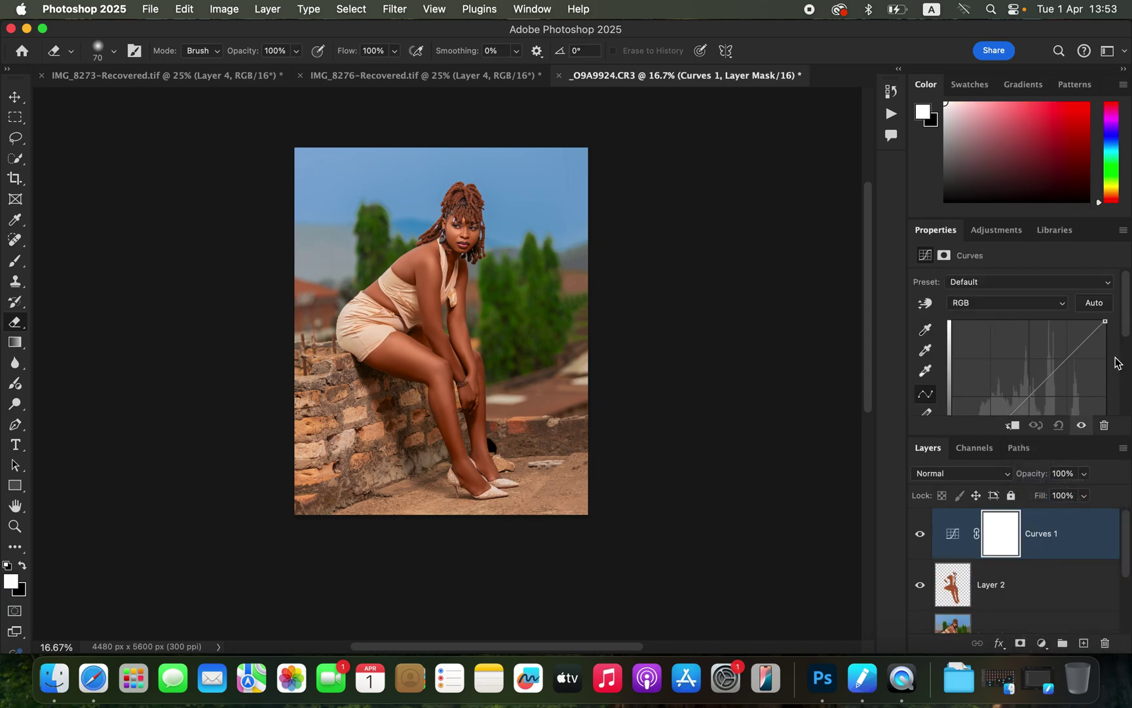
pyautogui.moveTo(1127, 326); pyautogui.dragTo(1064, 387)
pyautogui.click(1106, 386)
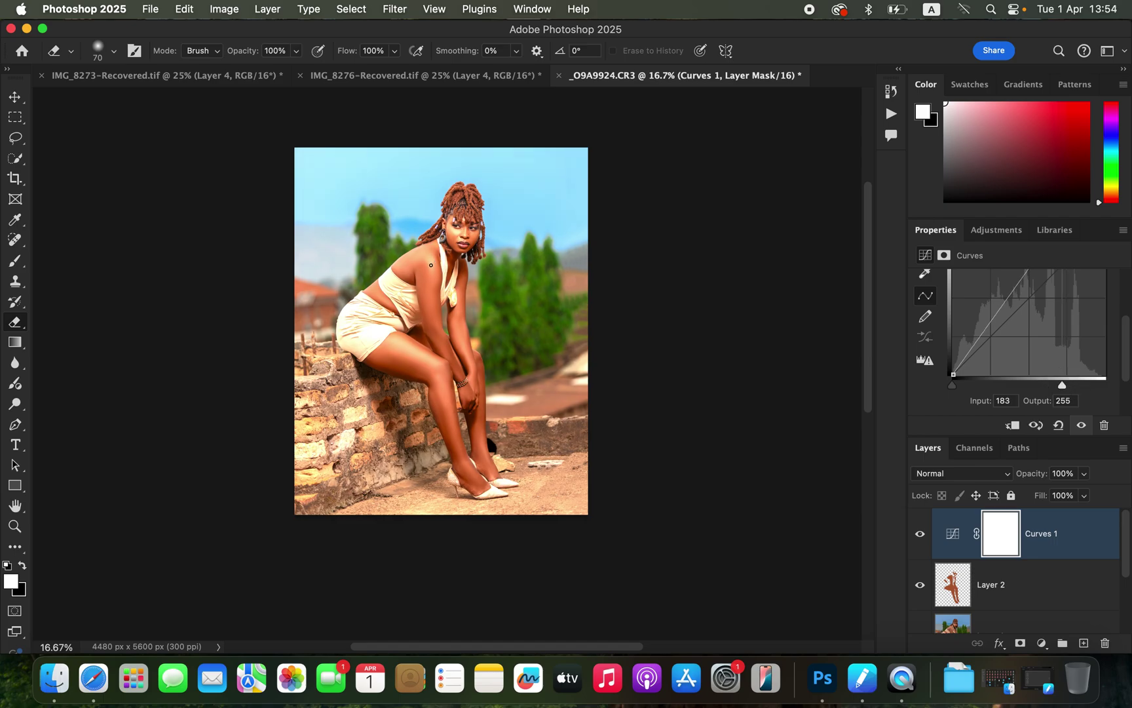
pyautogui.doubleClick(1088, 542)
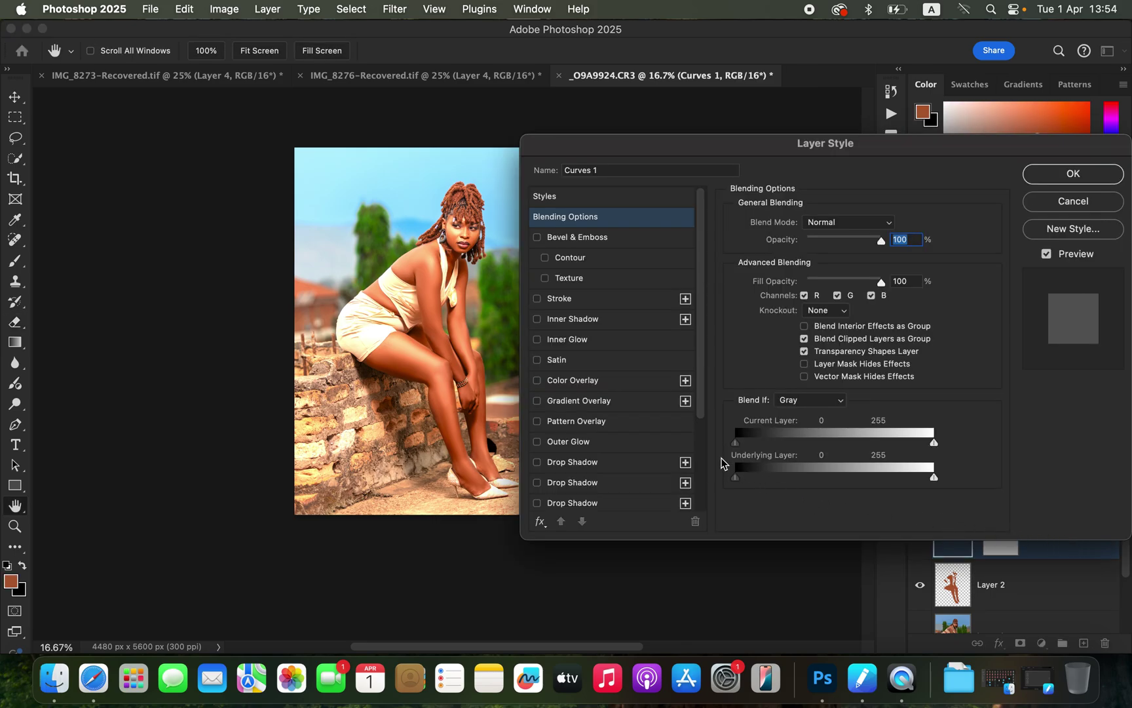
# Step: Limit Curves 1 to lighter tones with a Gray Underlying Layer Blend If split at 161/192
pyautogui.click(805, 401)
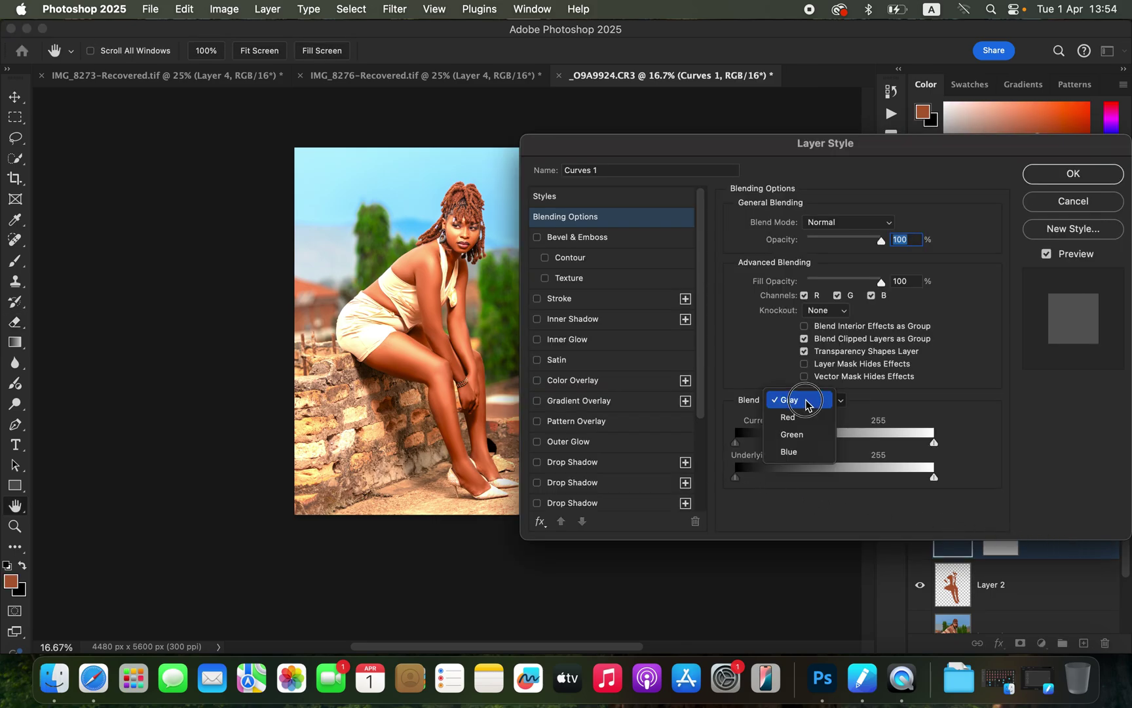
pyautogui.click(789, 400)
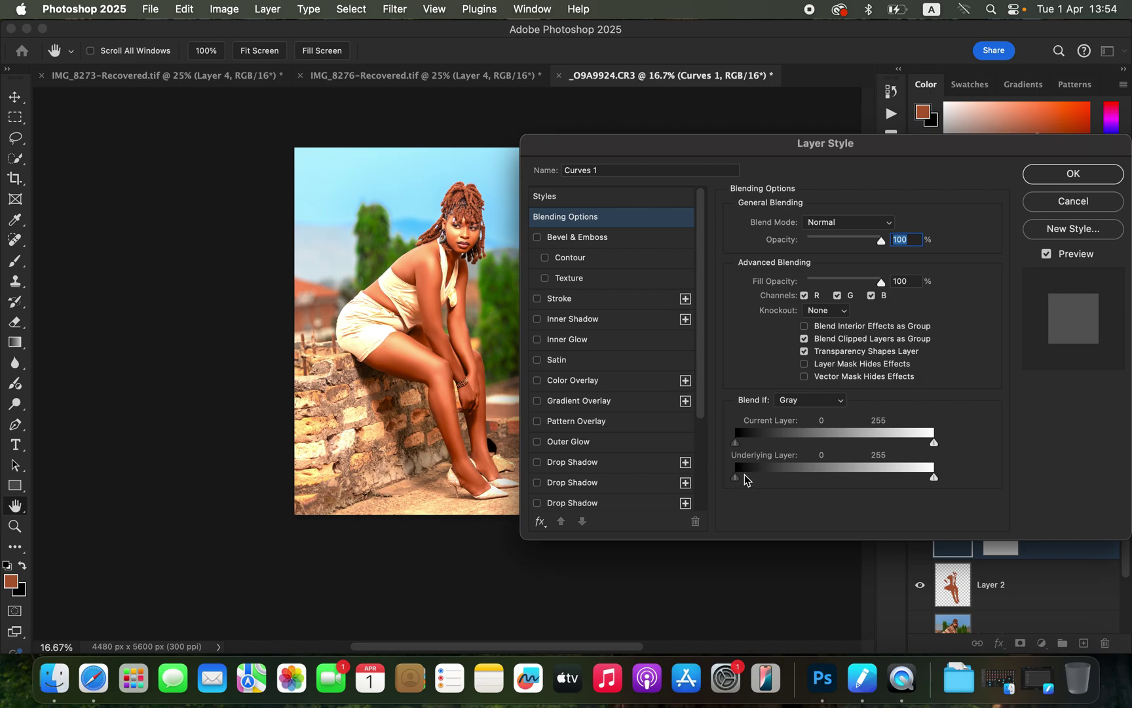
pyautogui.moveTo(738, 479); pyautogui.dragTo(863, 488)
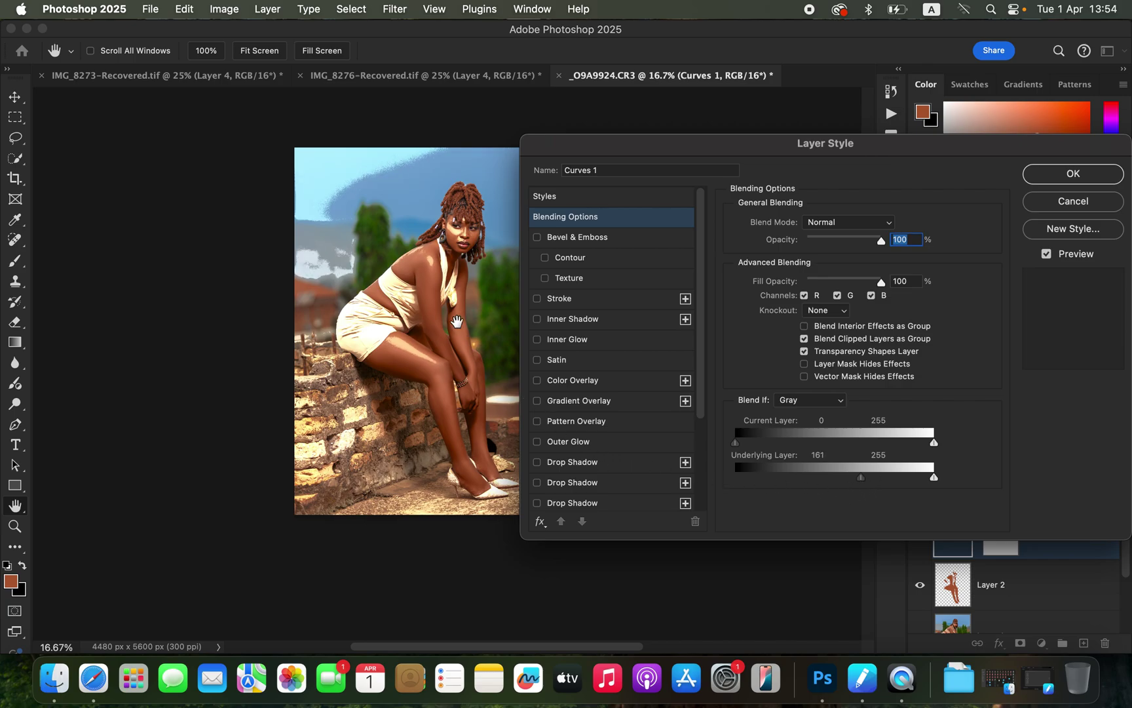
pyautogui.press('alt')
pyautogui.moveTo(865, 485); pyautogui.dragTo(884, 482)
pyautogui.click(1072, 174)
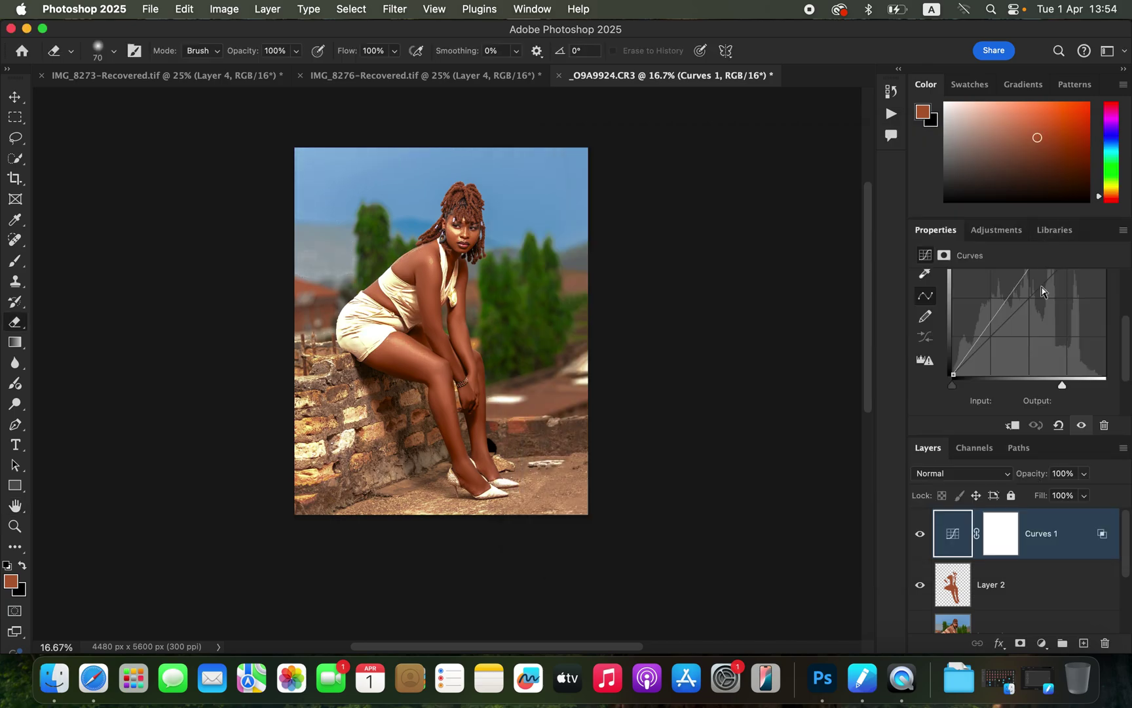
pyautogui.click(1006, 541)
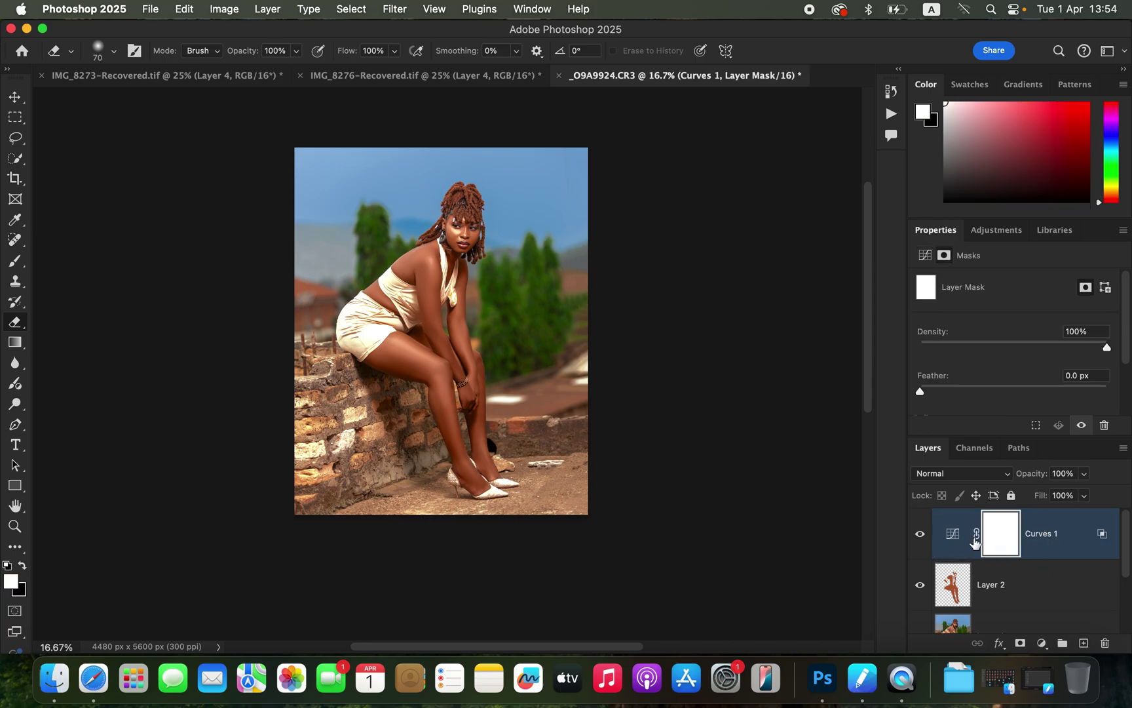
# Step: Invert the Curves 1 mask to hide the brightening and pick the Soft Round brush
pyautogui.press('super+i')
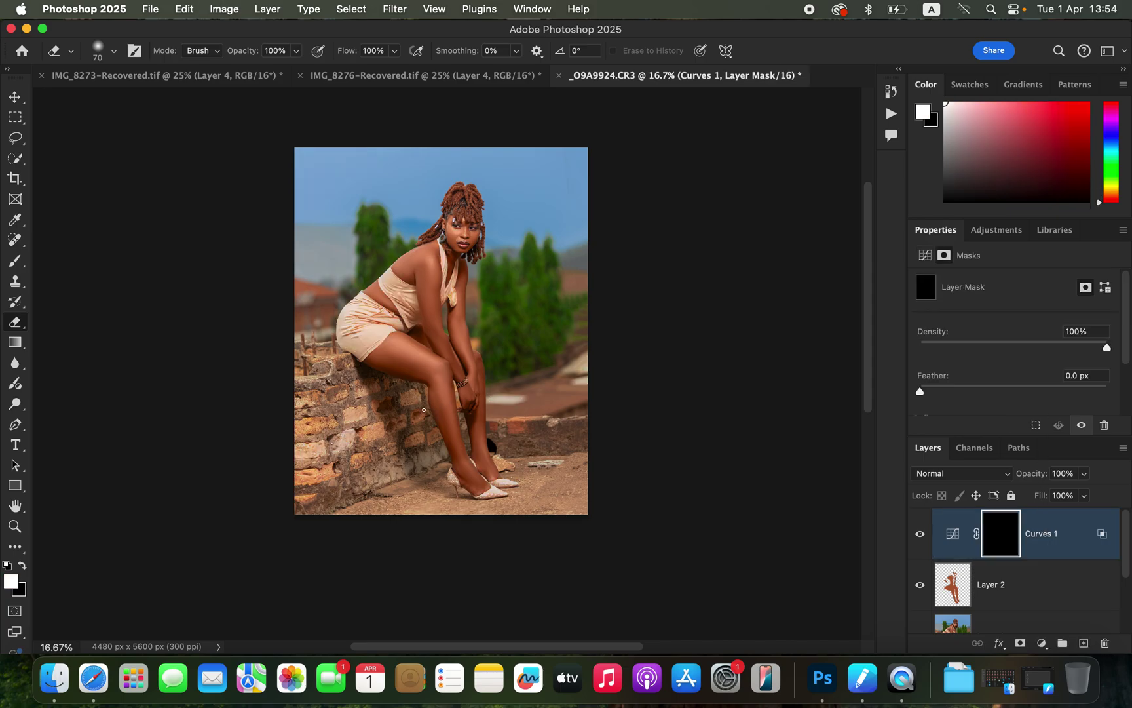
pyautogui.rightClick(15, 264)
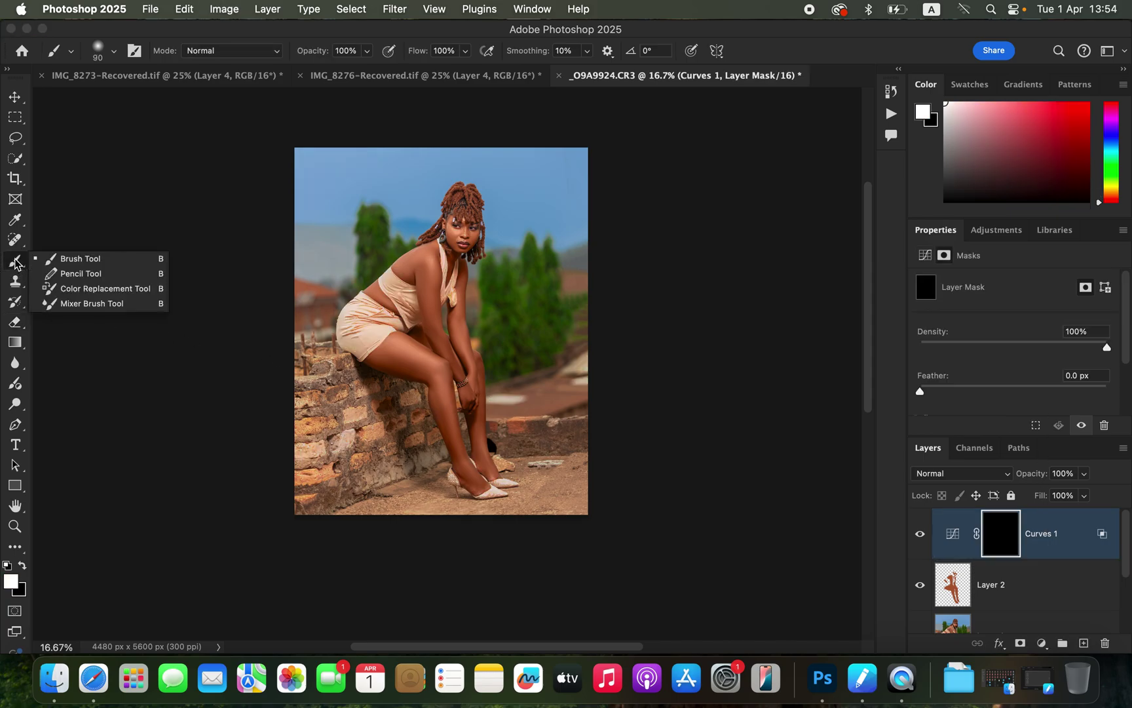
pyautogui.click(51, 255)
pyautogui.click(114, 52)
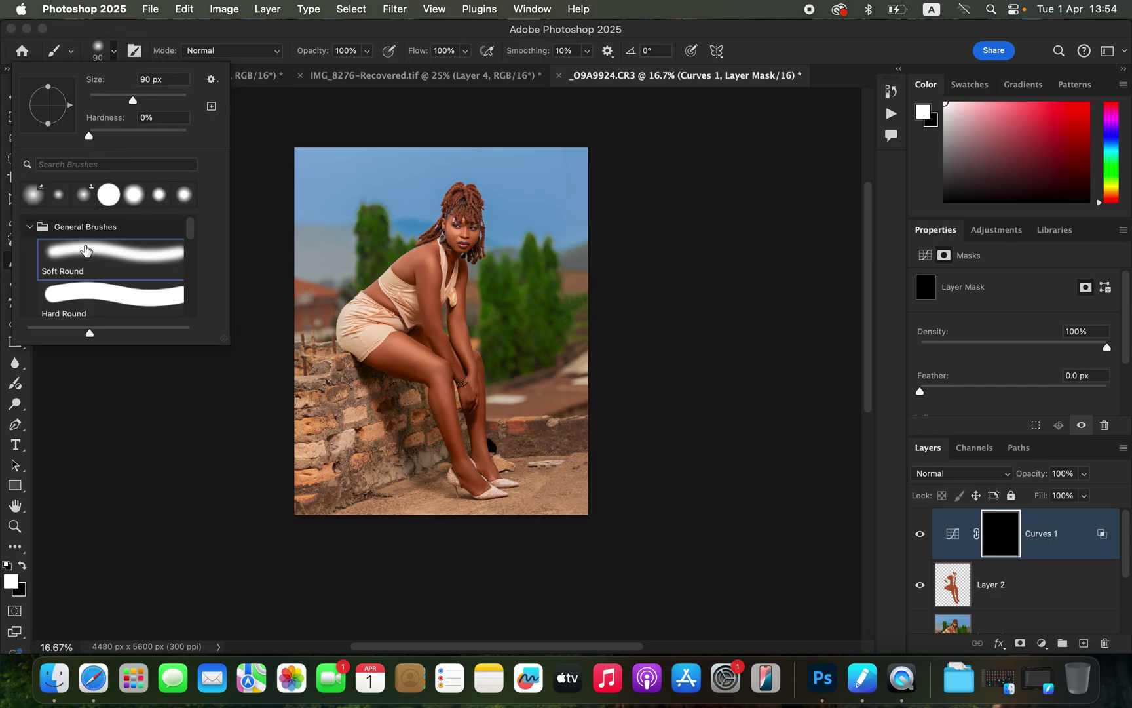
pyautogui.click(116, 55)
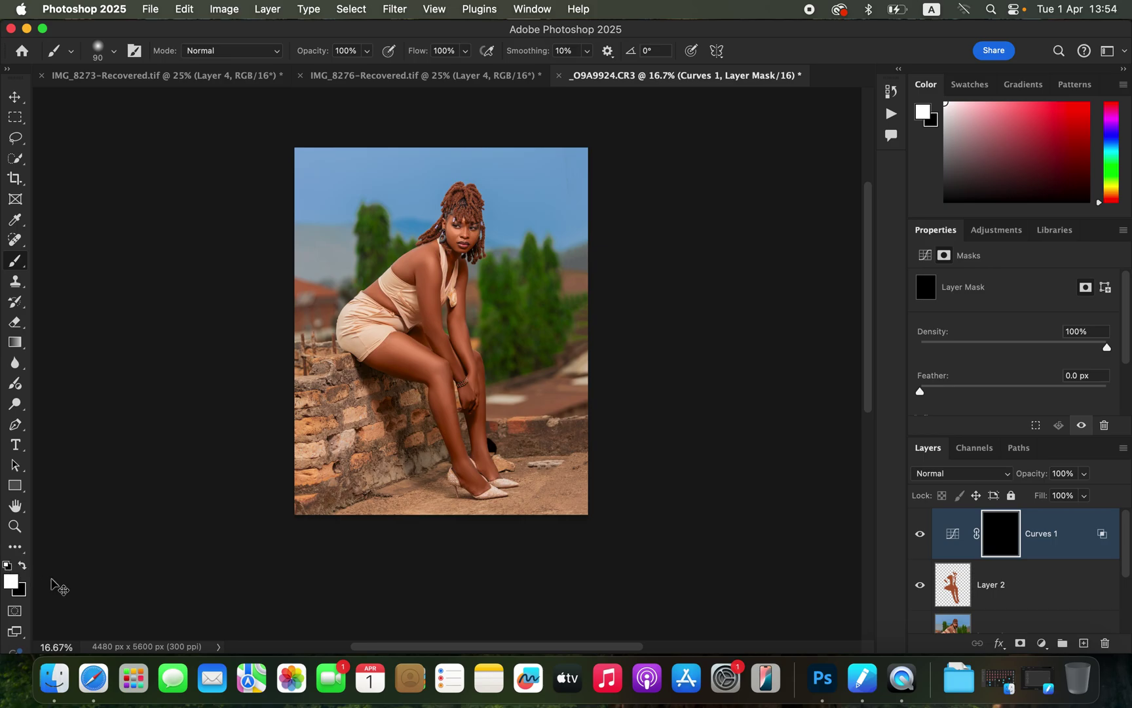
# Step: Paint the brightening back onto the shoulder, arm and legs with a 400 px brush
pyautogui.press('super+equal')
pyautogui.press('super+equal')
pyautogui.press('super+equal')
pyautogui.press('super+equal')
pyautogui.moveTo(507, 290); pyautogui.dragTo(518, 264)
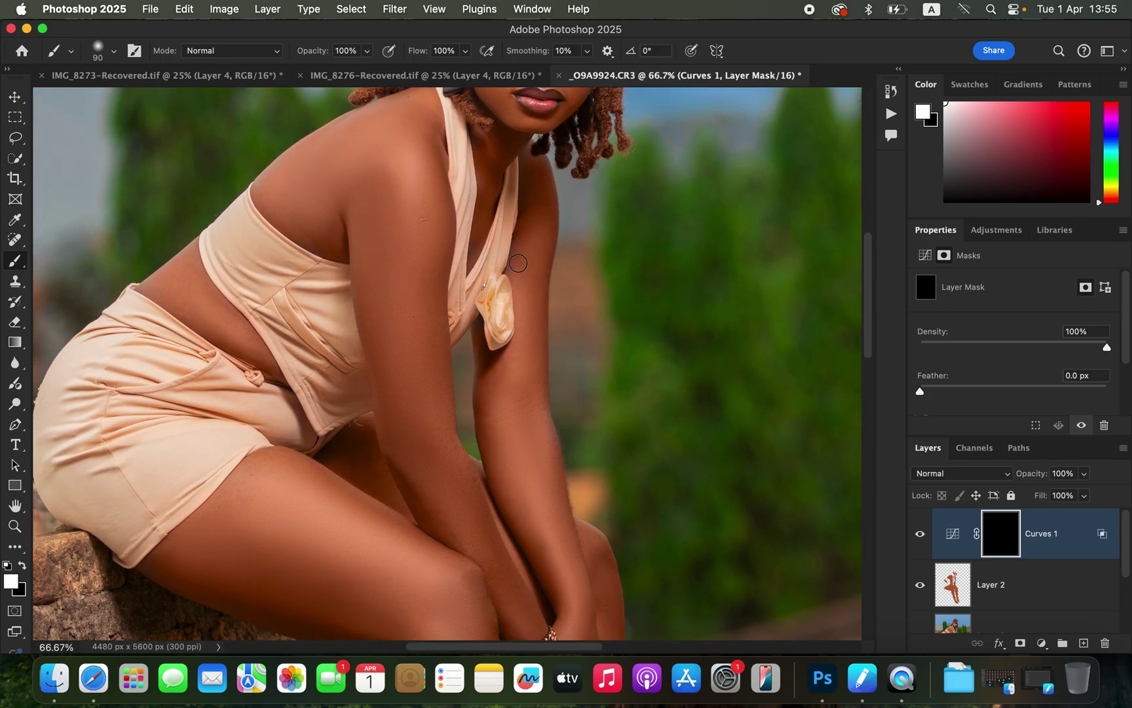
pyautogui.press('super+minus')
pyautogui.press('super+minus')
pyautogui.press('super+minus')
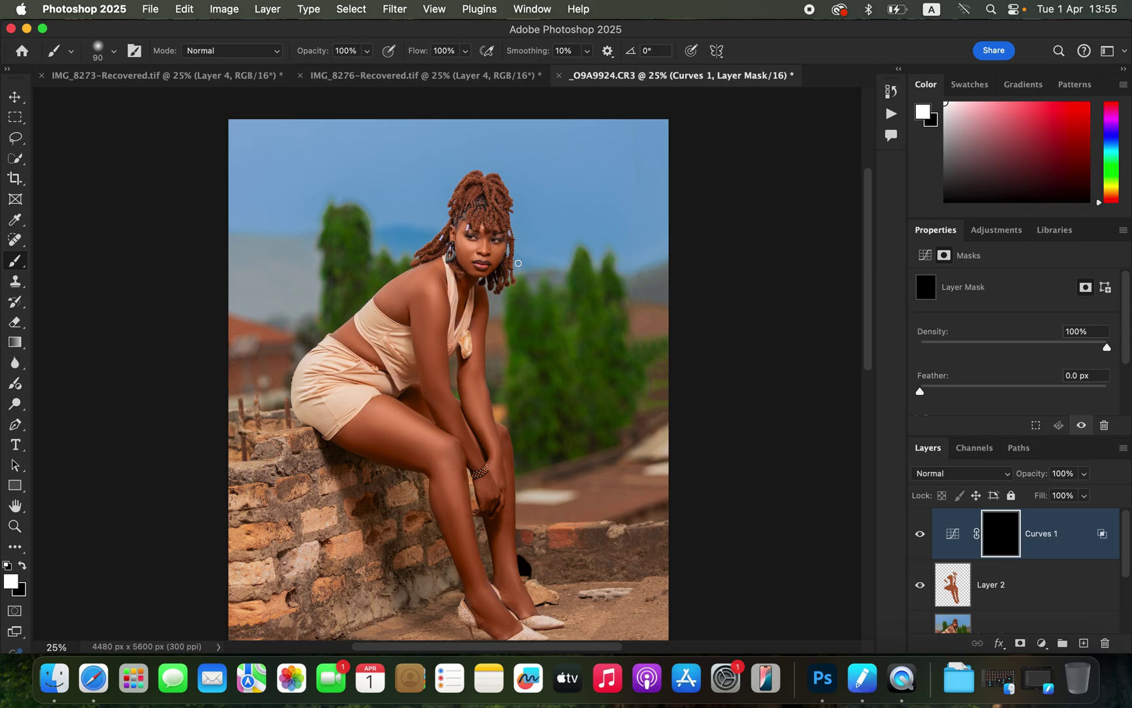
pyautogui.press(']')
pyautogui.press(']')
pyautogui.press(']')
pyautogui.press(']')
pyautogui.press(']')
pyautogui.click(435, 317)
pyautogui.click(441, 401)
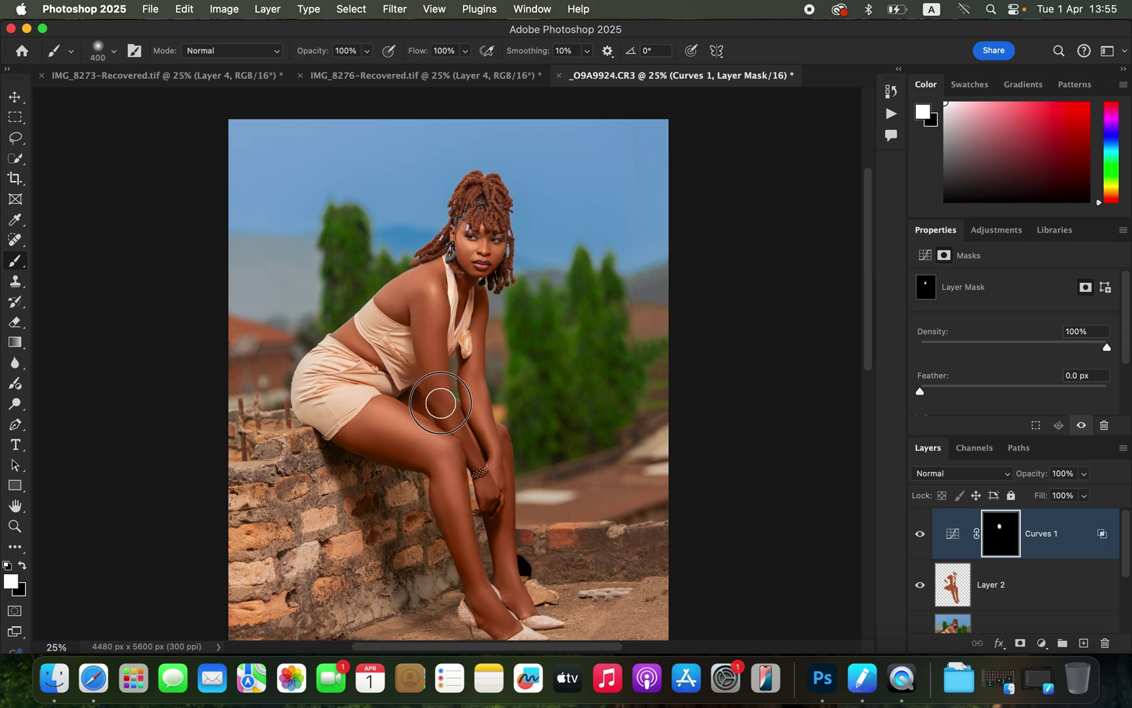
pyautogui.moveTo(391, 421)
pyautogui.mouseDown()
pyautogui.moveTo(435, 441)
pyautogui.moveTo(445, 488)
pyautogui.moveTo(488, 446)
pyautogui.moveTo(511, 589)
pyautogui.moveTo(498, 602)
pyautogui.moveTo(513, 556)
pyautogui.mouseUp()
pyautogui.press('[')
pyautogui.press('[')
pyautogui.press('[')
pyautogui.press('[')
pyautogui.press('[')
pyautogui.press('[')
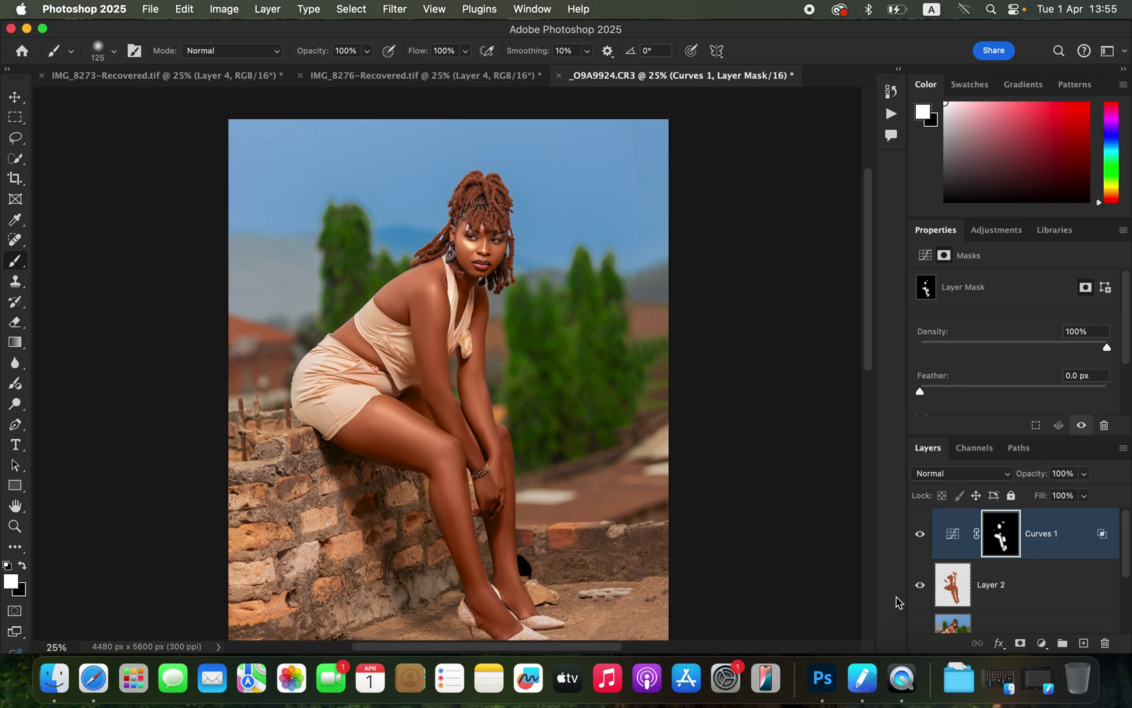
# Step: Compare Curves 1 on and off, then lower its opacity to 85%
pyautogui.click(921, 535)
pyautogui.click(921, 535)
pyautogui.click(920, 535)
pyautogui.click(920, 535)
pyautogui.click(1085, 474)
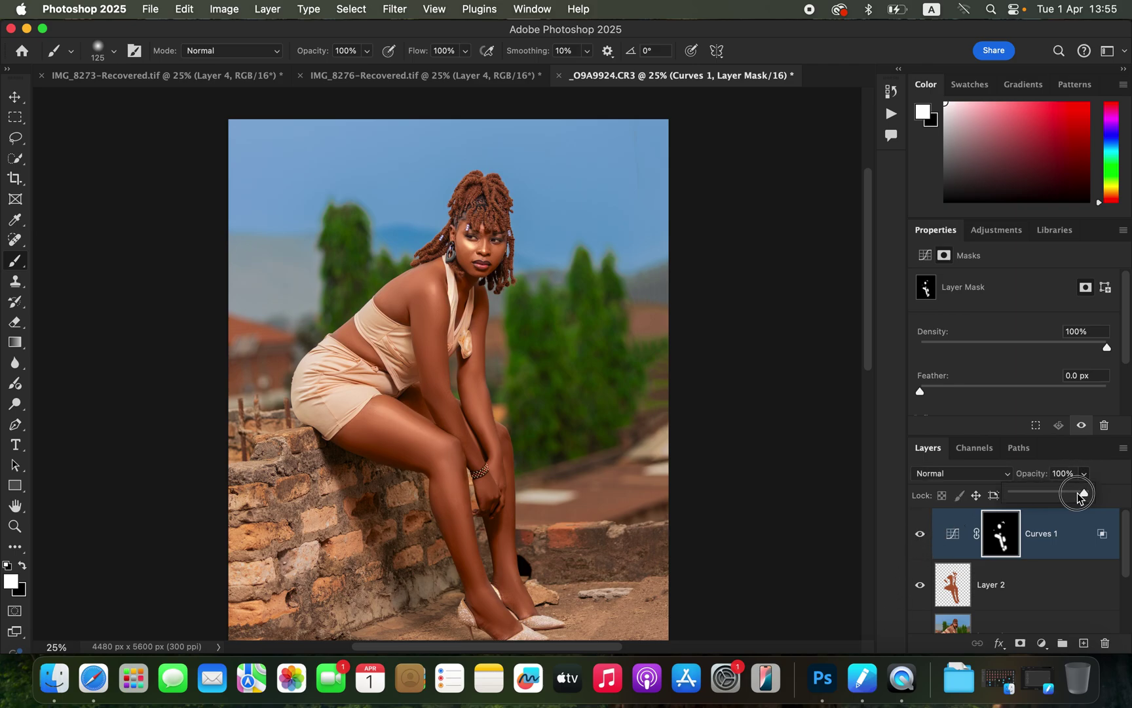
pyautogui.moveTo(1087, 496); pyautogui.dragTo(1075, 498)
pyautogui.press('super+minus')
pyautogui.press('super+minus')
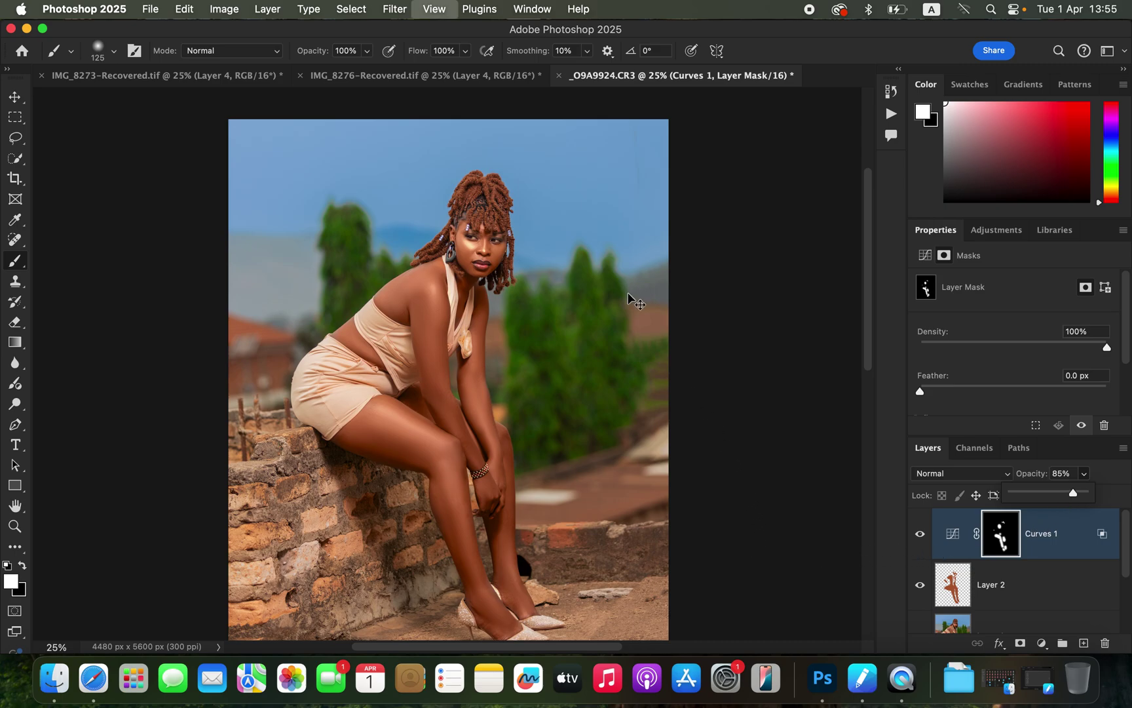
pyautogui.press('super+equal')
pyautogui.press('super+equal')
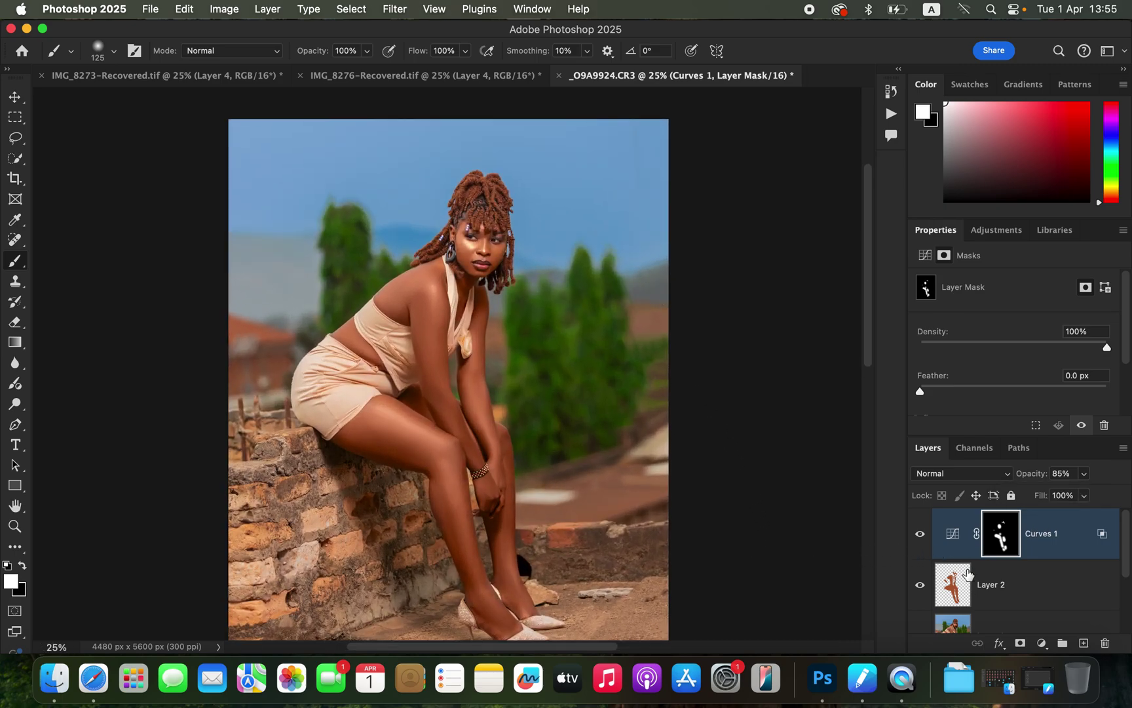
# Step: Add a Hue/Saturation layer with Saturation -77 and invert its mask to black
pyautogui.click(1042, 643)
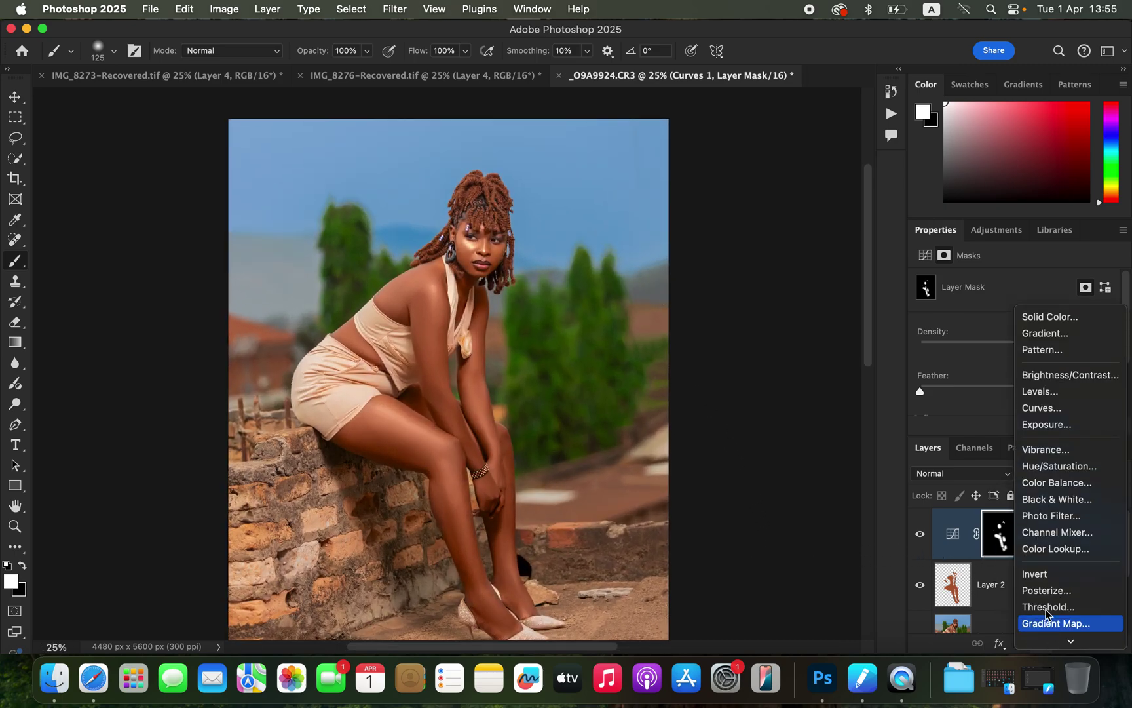
pyautogui.click(1057, 466)
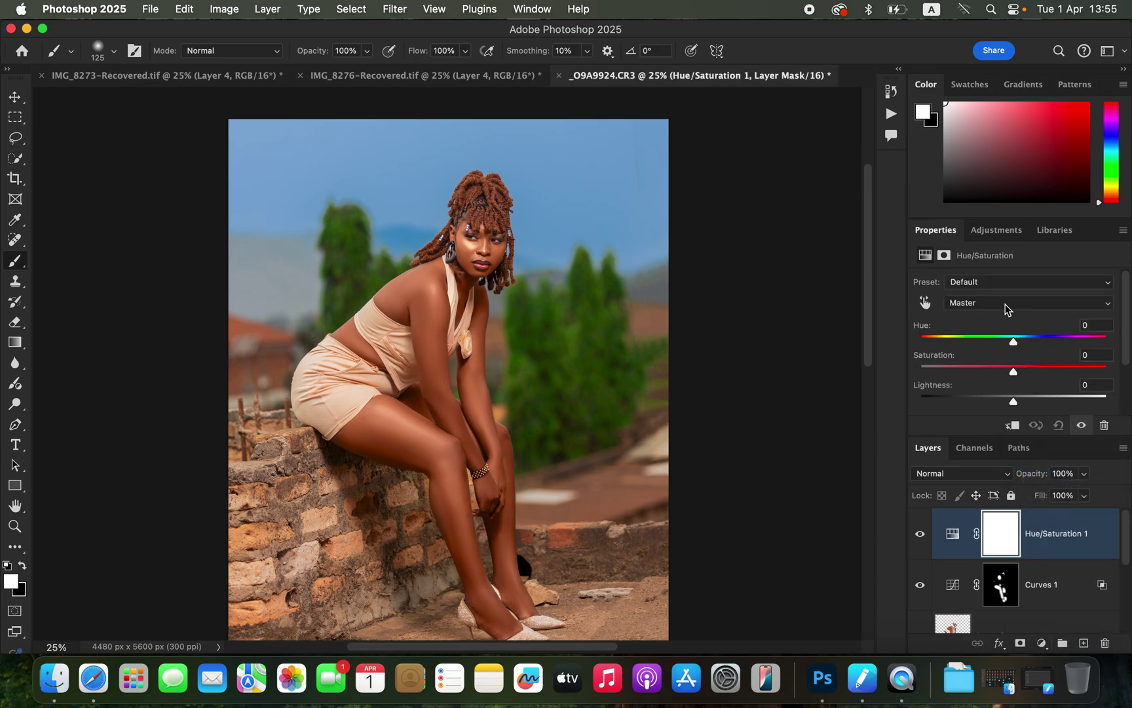
pyautogui.moveTo(1009, 372); pyautogui.dragTo(942, 375)
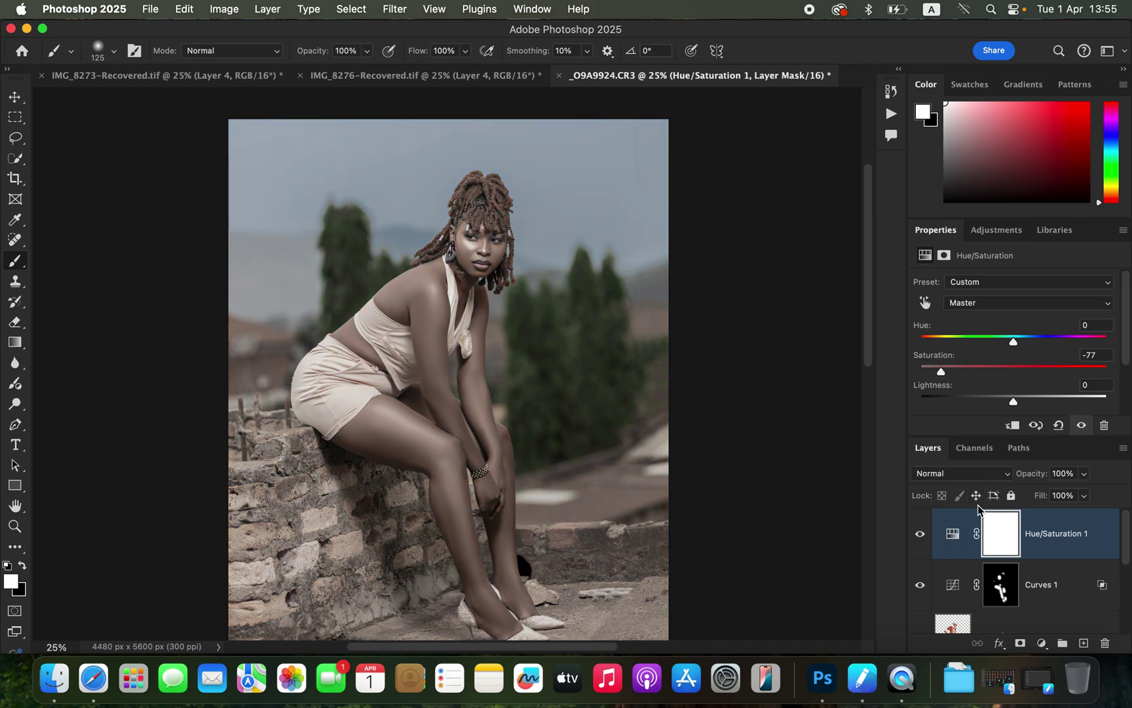
pyautogui.press('super+i')
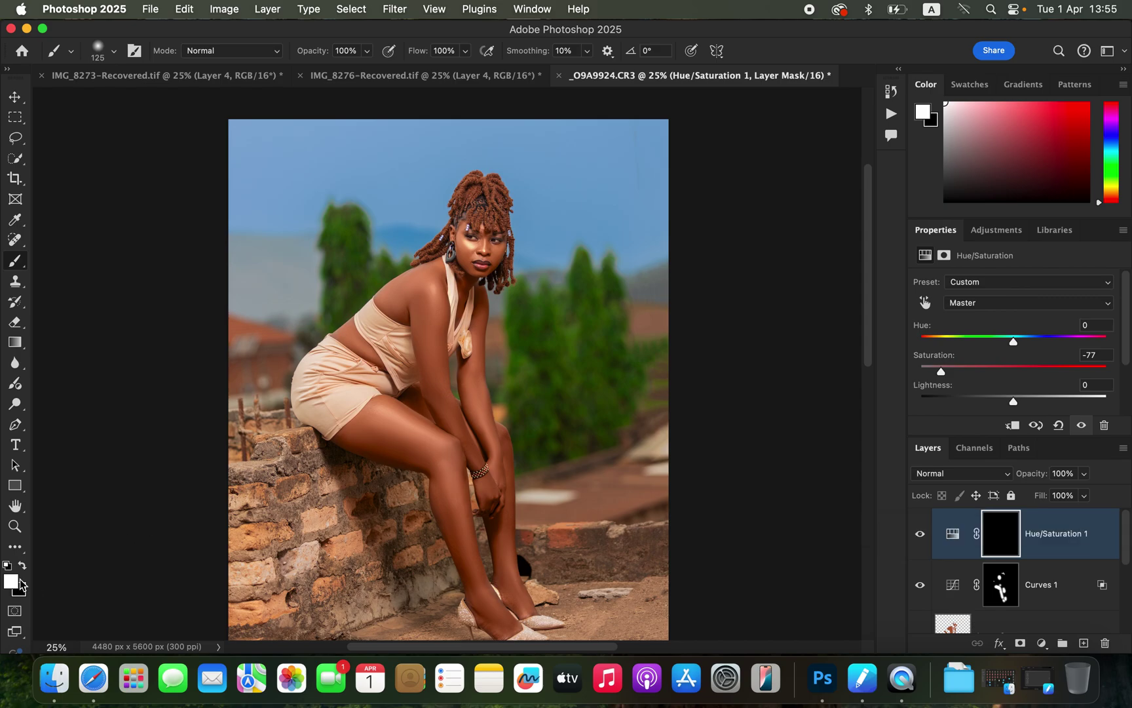
# Step: Paint the desaturation onto both eye whites with a smaller brush, then zoom out
pyautogui.press('super+equal')
pyautogui.press('super+equal')
pyautogui.press('super+equal')
pyautogui.press('super+equal')
pyautogui.press('super+equal')
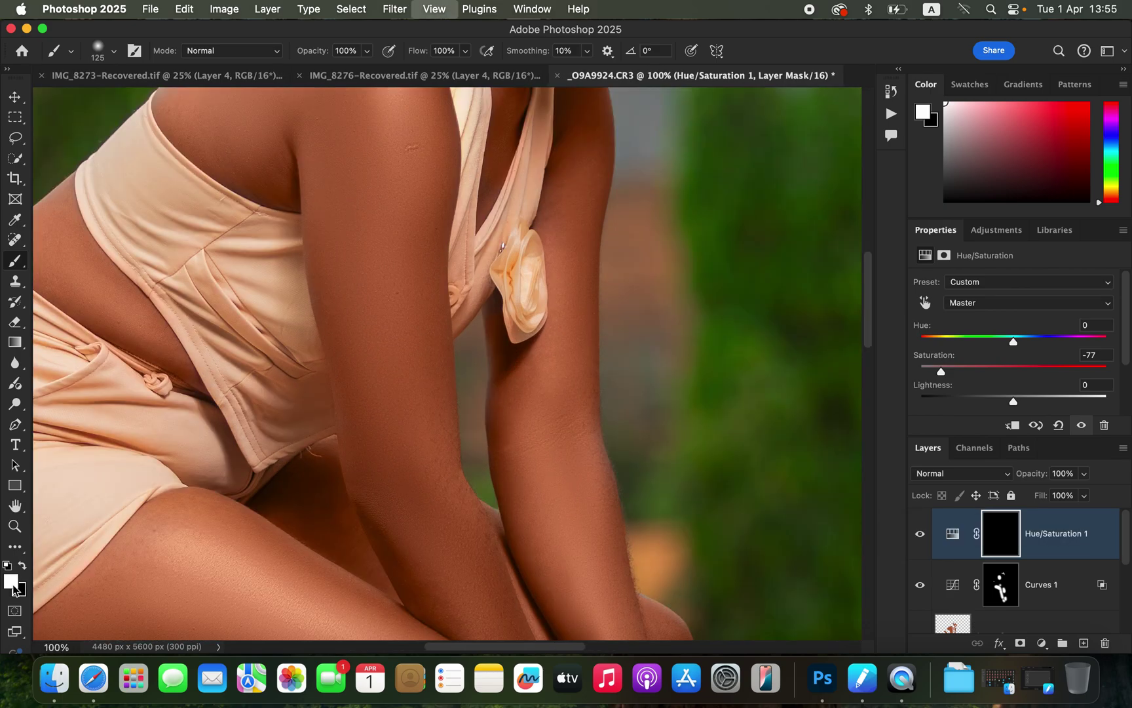
pyautogui.scroll(15, 622, 283)
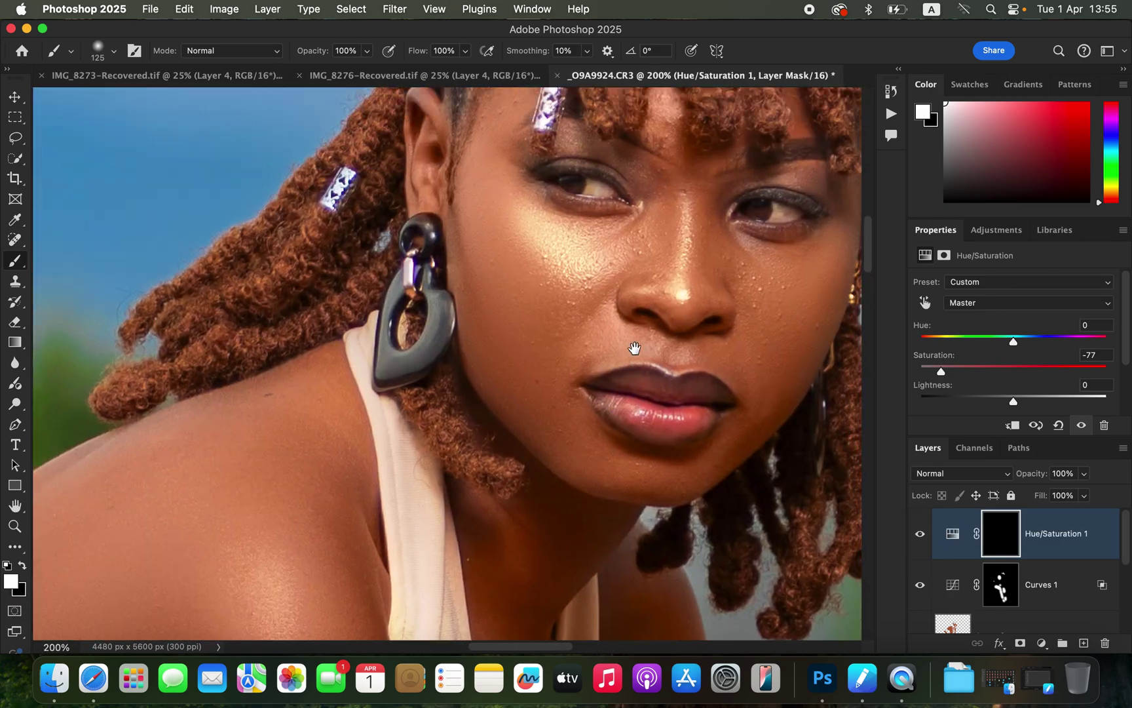
pyautogui.press('[')
pyautogui.press('[')
pyautogui.press('[')
pyautogui.press('[')
pyautogui.press('[')
pyautogui.press('[')
pyautogui.press('[')
pyautogui.press('[')
pyautogui.press('[')
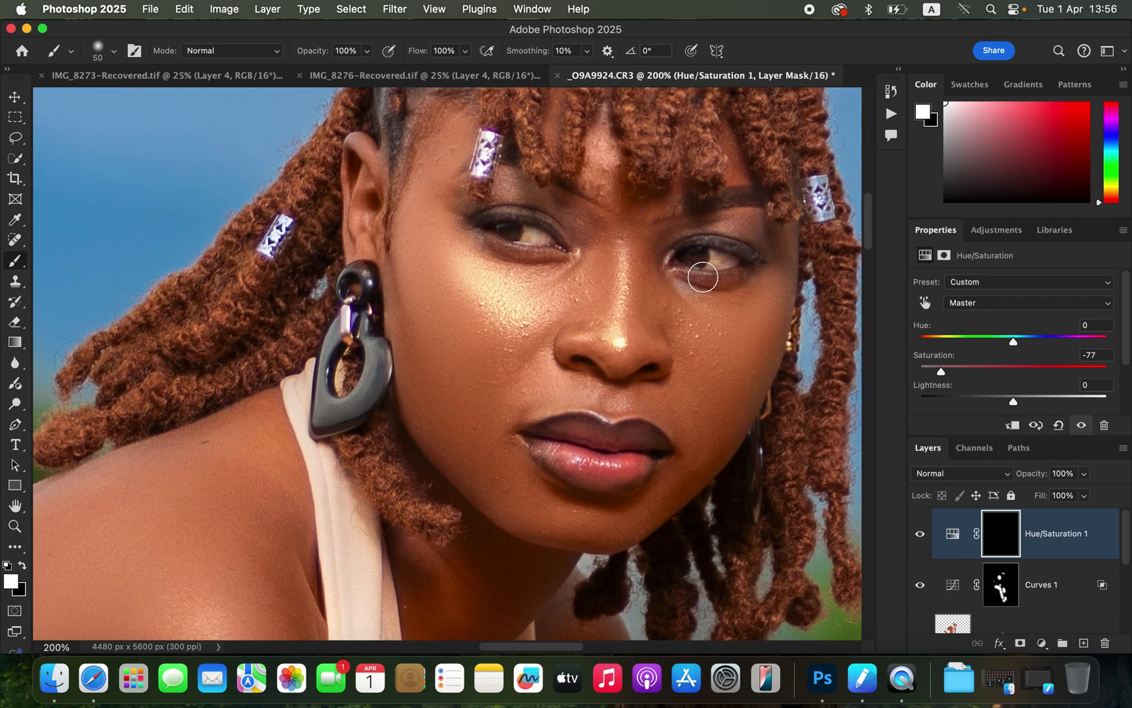
pyautogui.press('[')
pyautogui.moveTo(716, 257)
pyautogui.mouseDown()
pyautogui.moveTo(734, 258)
pyautogui.moveTo(710, 263)
pyautogui.mouseUp()
pyautogui.moveTo(525, 232)
pyautogui.mouseDown()
pyautogui.moveTo(539, 236)
pyautogui.moveTo(523, 238)
pyautogui.mouseUp()
pyautogui.click(23, 568)
pyautogui.click(23, 563)
pyautogui.click(23, 564)
pyautogui.click(23, 564)
pyautogui.click(23, 563)
pyautogui.press('super+minus')
pyautogui.press('super+minus')
pyautogui.press('super+minus')
pyautogui.press('super+minus')
pyautogui.press('super+minus')
pyautogui.press('super+minus')
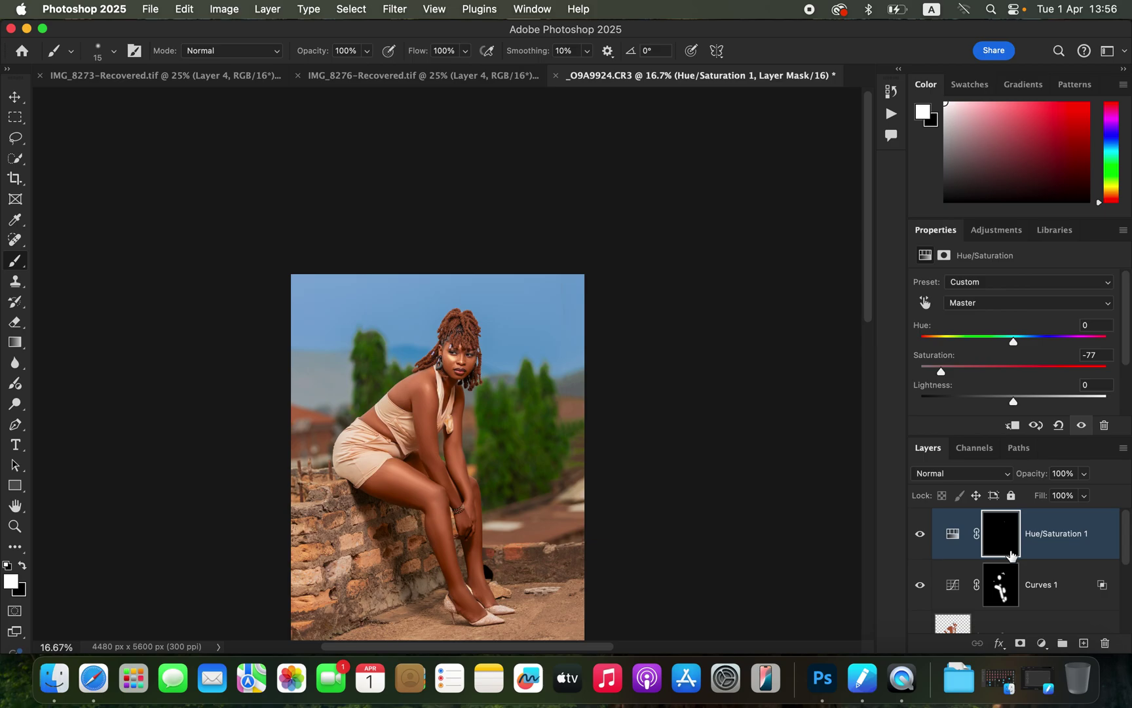
# Step: Add a Selective Color layer that pushes the Blacks toward cyan by +6
pyautogui.click(1042, 644)
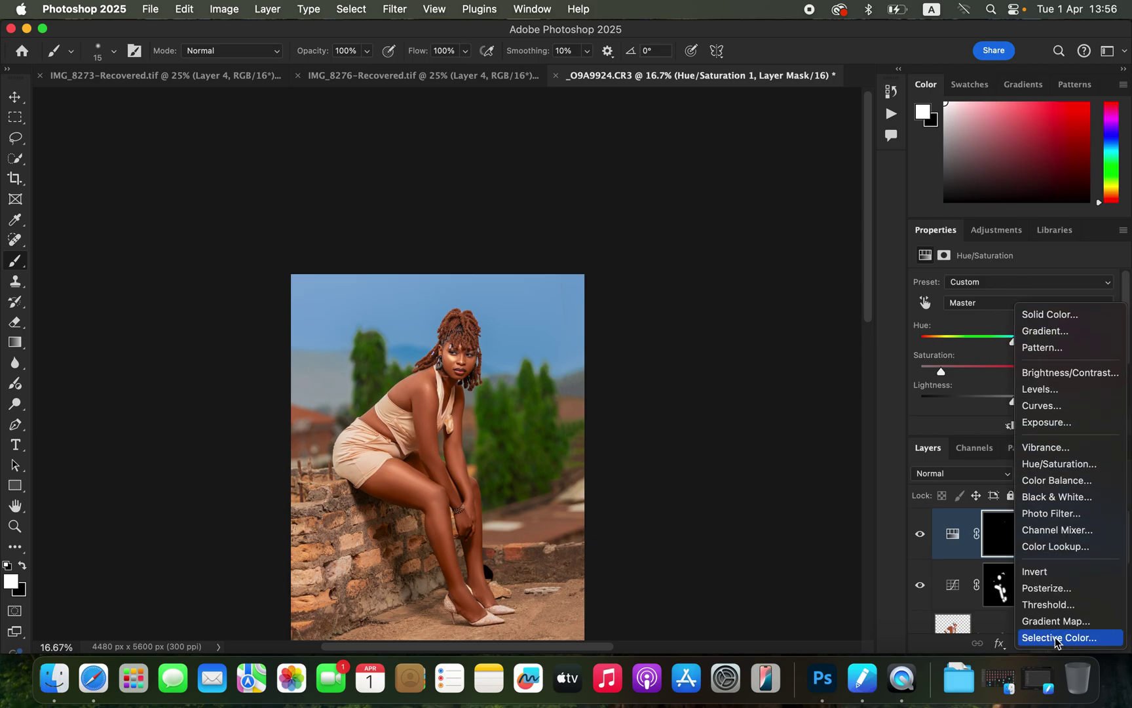
pyautogui.click(1059, 638)
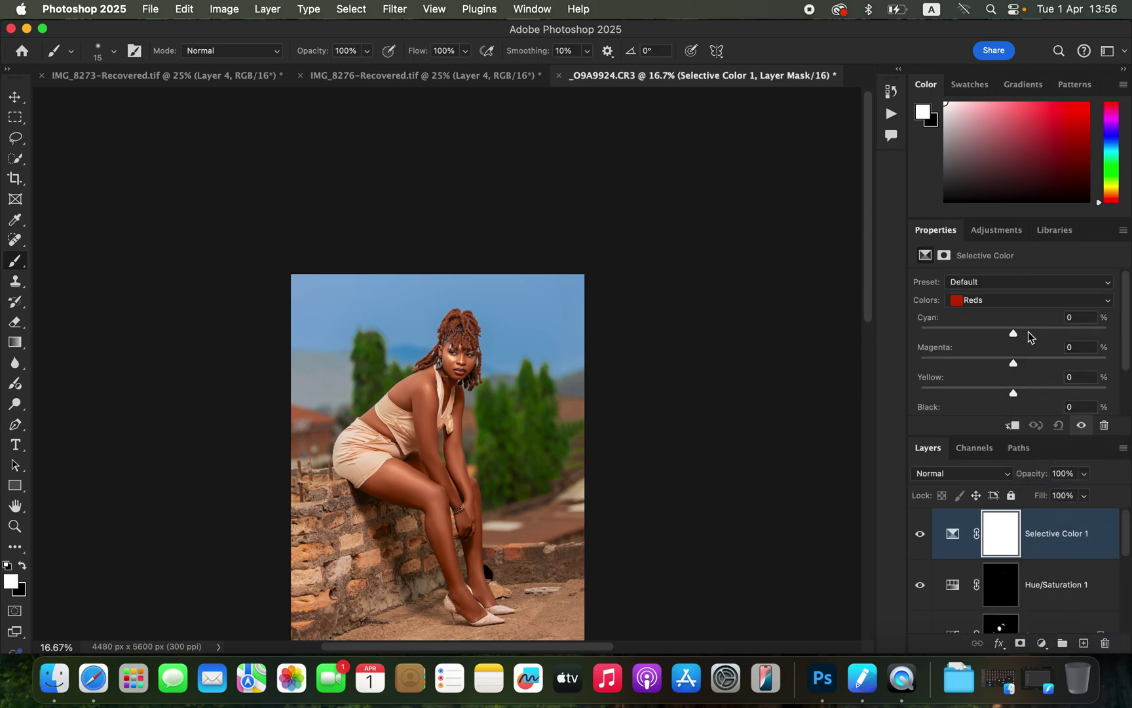
pyautogui.click(1024, 302)
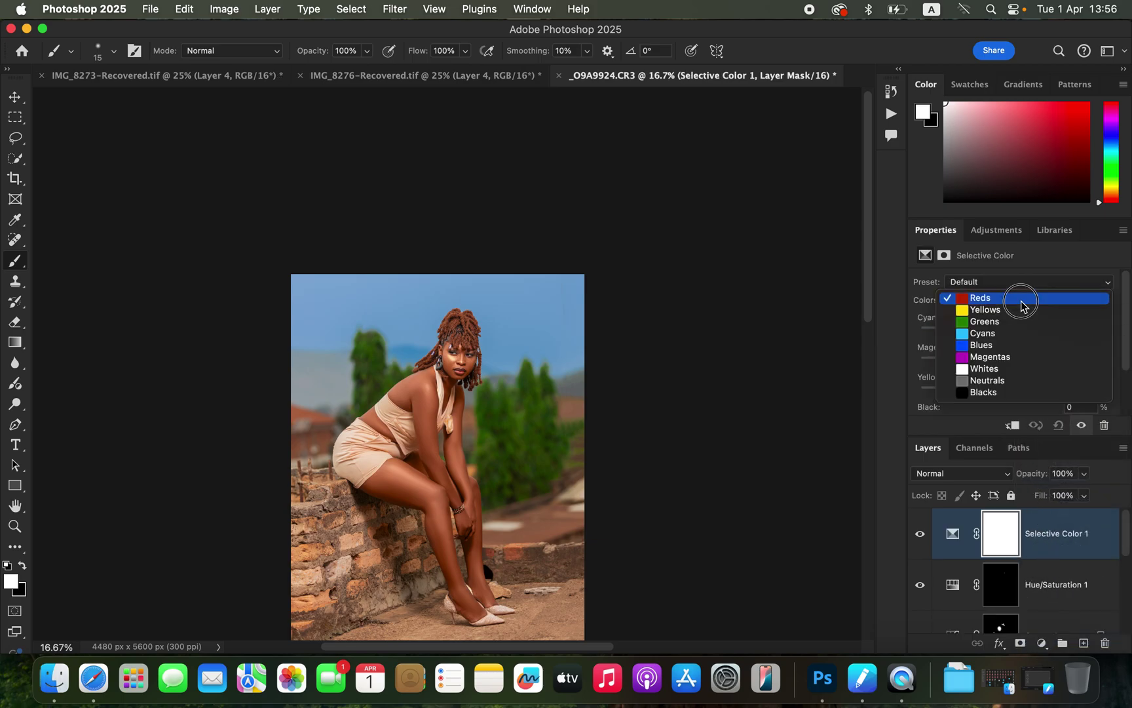
pyautogui.click(1016, 392)
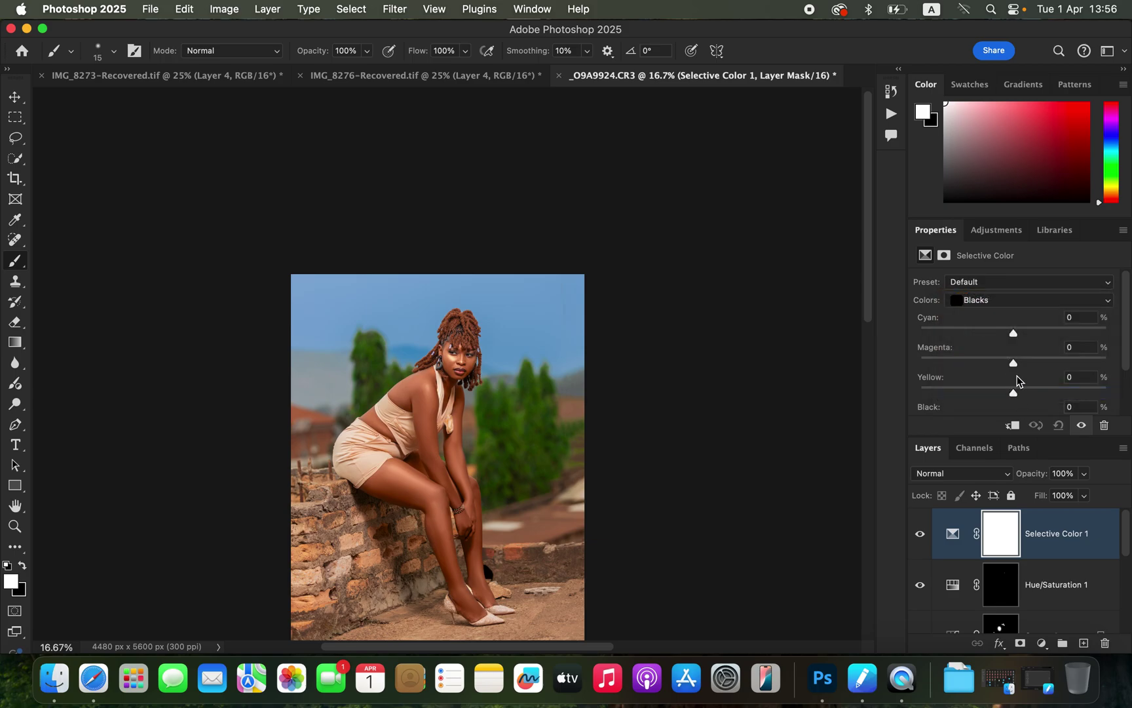
pyautogui.moveTo(1013, 333)
pyautogui.mouseDown()
pyautogui.moveTo(1033, 335)
pyautogui.moveTo(1020, 335)
pyautogui.mouseUp()
# Step: Compare the edited image against the original Background alone, then restore all layers
pyautogui.moveTo(1126, 552); pyautogui.dragTo(1126, 626)
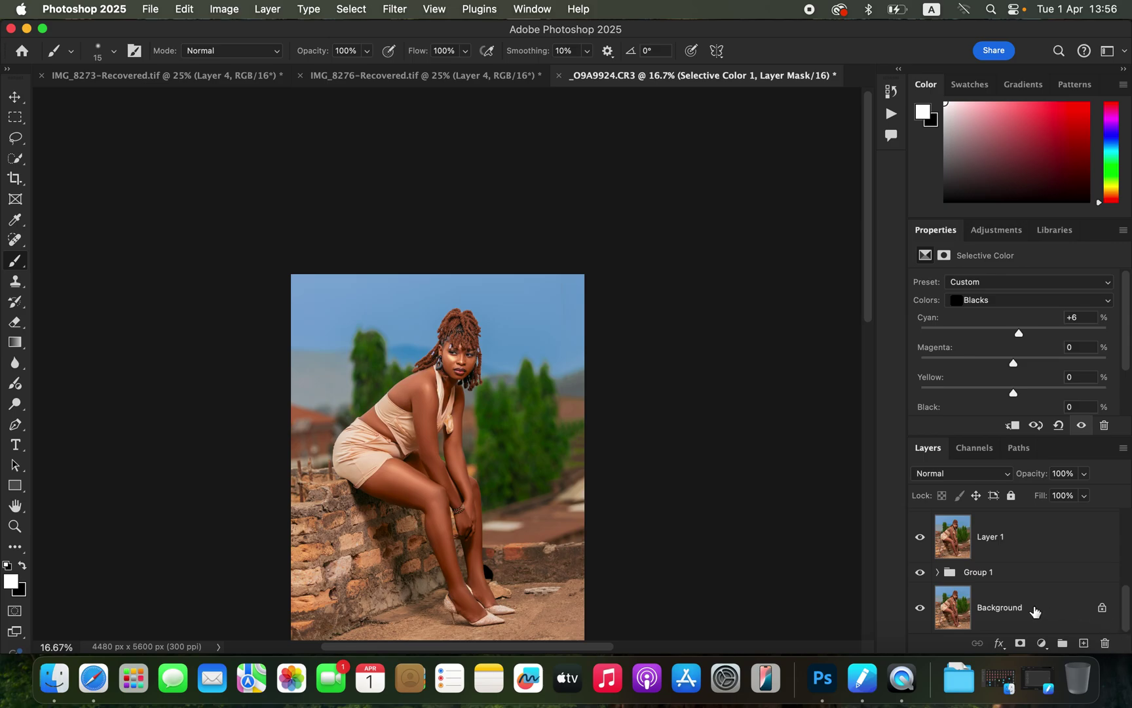
pyautogui.keyDown('alt'); pyautogui.click(920, 610); pyautogui.keyUp('alt')
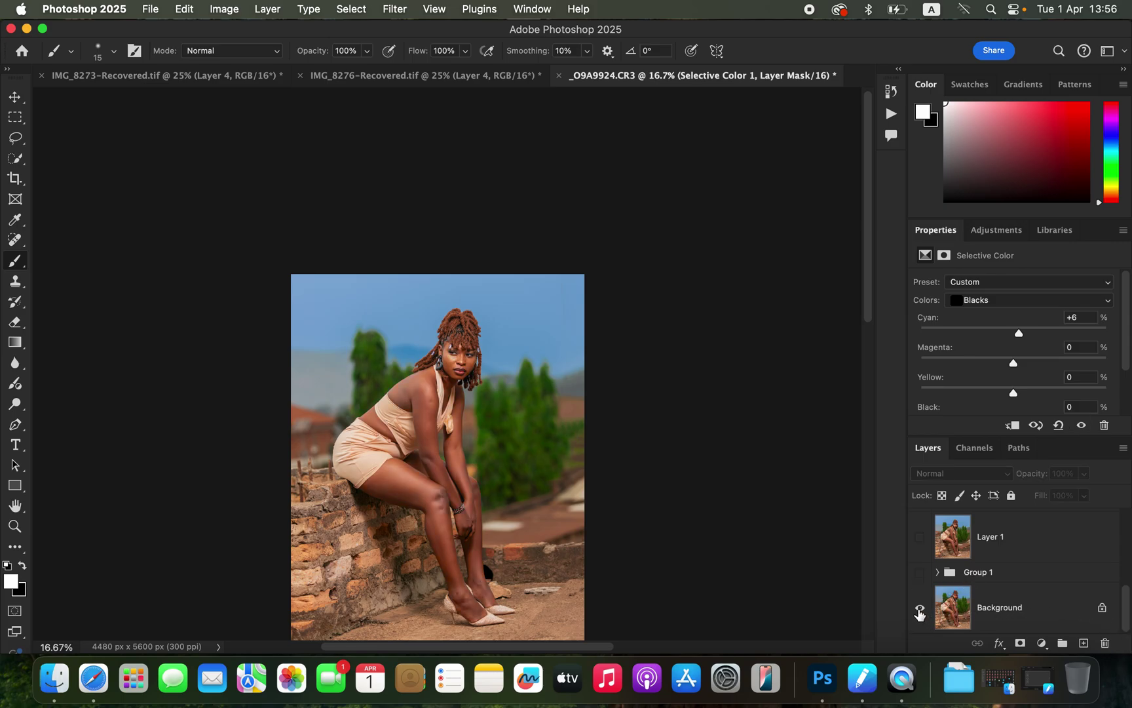
pyautogui.keyDown('alt'); pyautogui.click(920, 611); pyautogui.keyUp('alt')
pyautogui.keyDown('alt'); pyautogui.click(920, 610); pyautogui.keyUp('alt')
pyautogui.keyDown('alt'); pyautogui.click(920, 611); pyautogui.keyUp('alt')
pyautogui.keyDown('alt'); pyautogui.click(920, 613); pyautogui.keyUp('alt')
pyautogui.keyDown('alt'); pyautogui.click(920, 612); pyautogui.keyUp('alt')
pyautogui.keyDown('alt'); pyautogui.click(920, 614); pyautogui.keyUp('alt')
pyautogui.keyDown('alt'); pyautogui.click(920, 615); pyautogui.keyUp('alt')
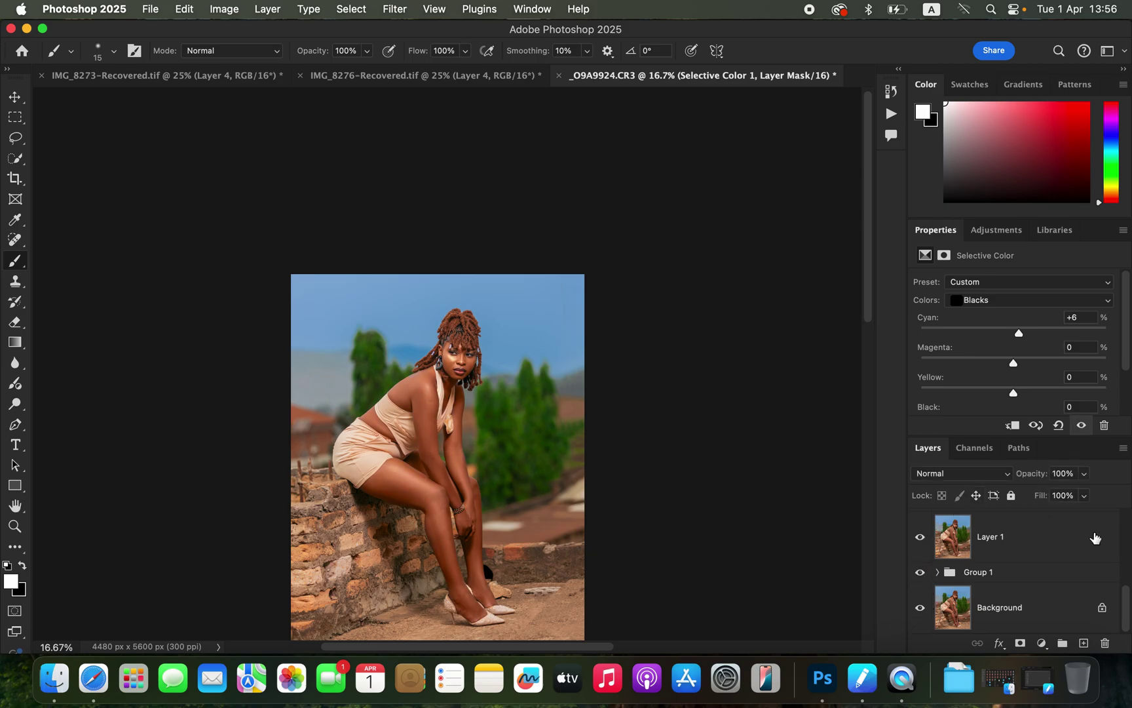
pyautogui.moveTo(1126, 605); pyautogui.dragTo(1125, 519)
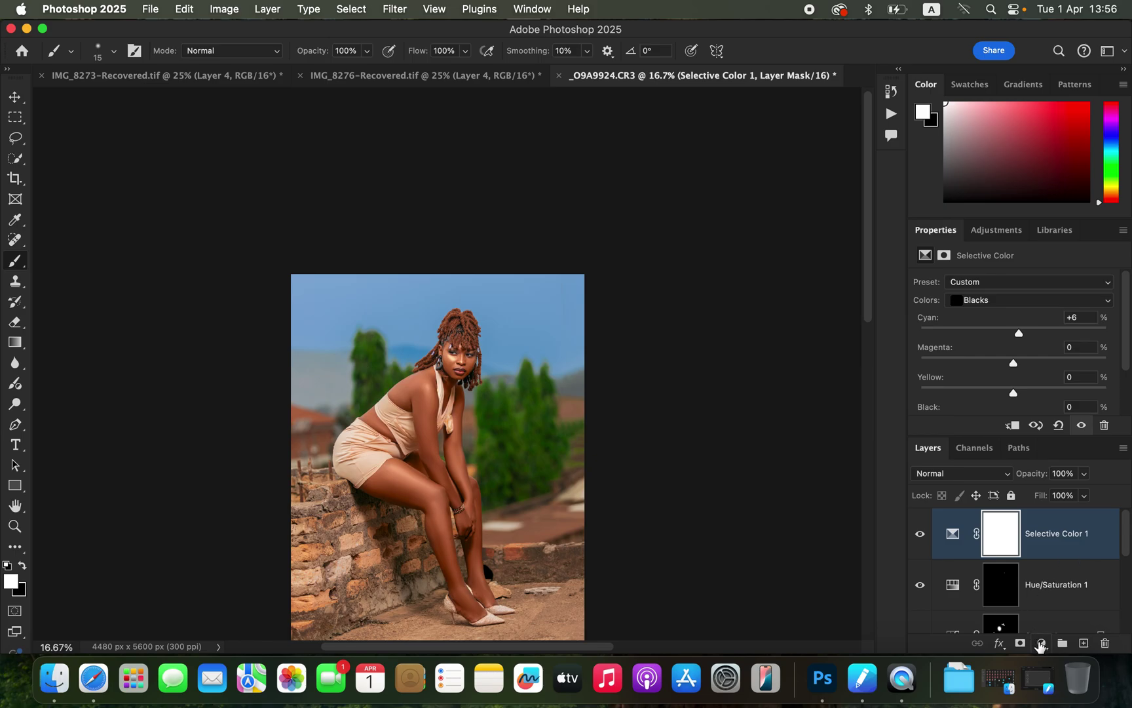
# Step: Add a Hue/Saturation layer lowering the Reds lightness to -8
pyautogui.click(1040, 645)
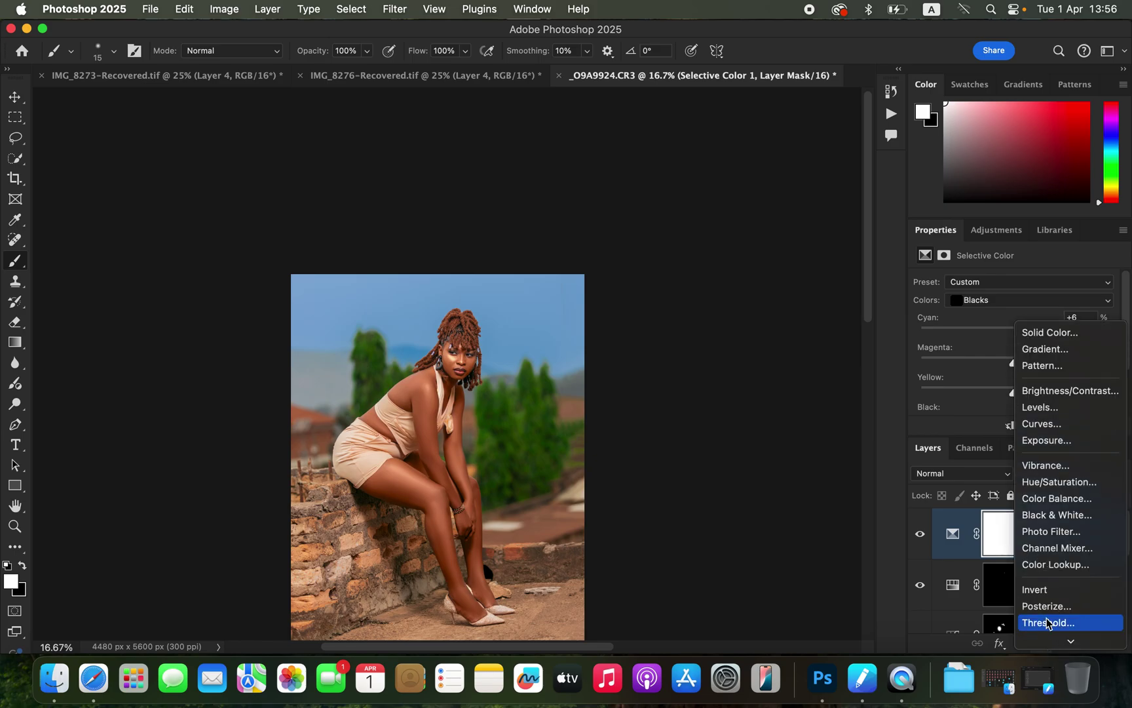
pyautogui.click(1075, 484)
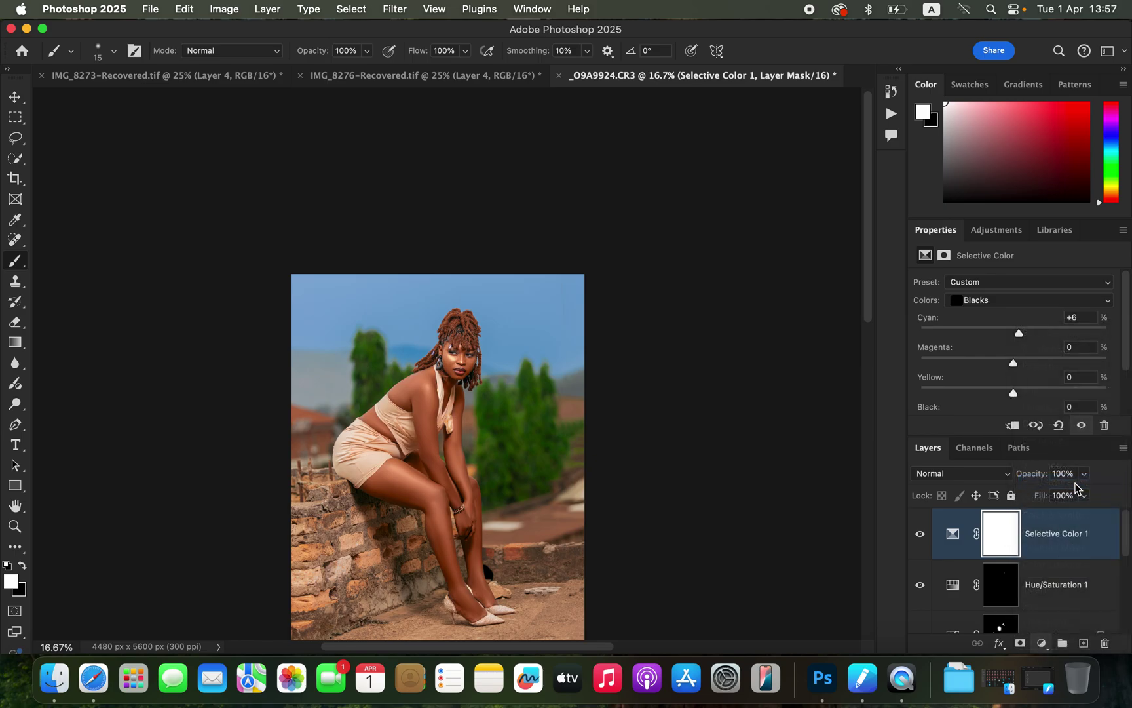
pyautogui.click(1025, 306)
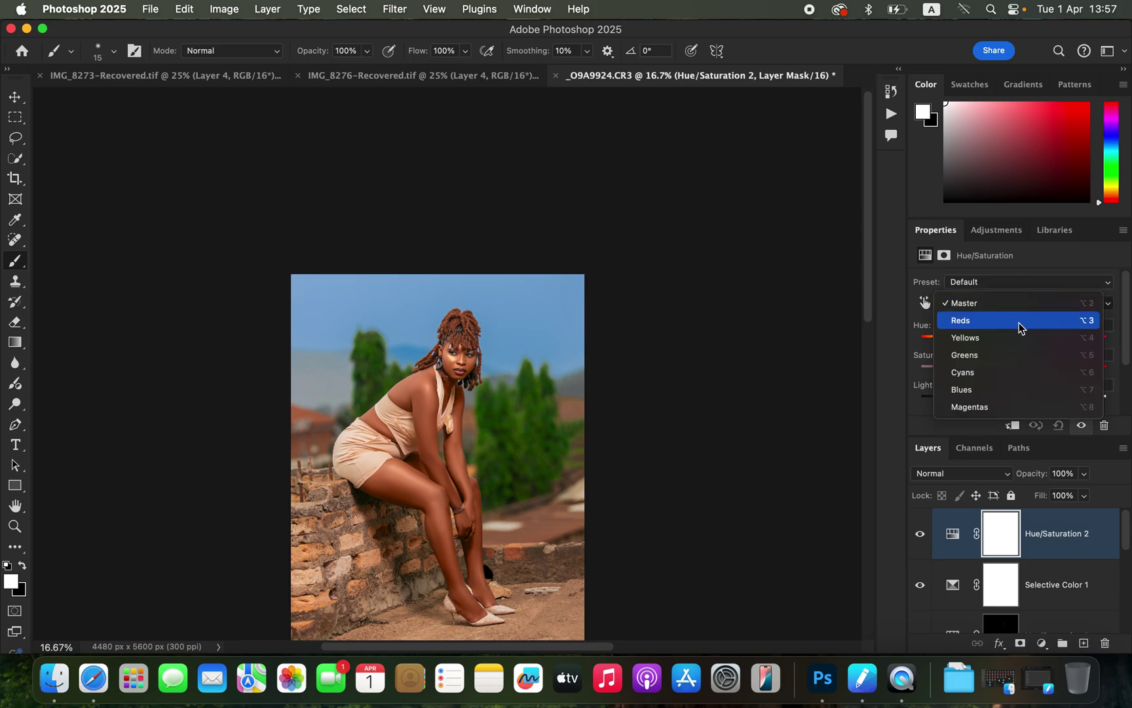
pyautogui.click(1019, 322)
pyautogui.moveTo(1014, 407)
pyautogui.mouseDown()
pyautogui.moveTo(933, 401)
pyautogui.moveTo(1008, 417)
pyautogui.mouseUp()
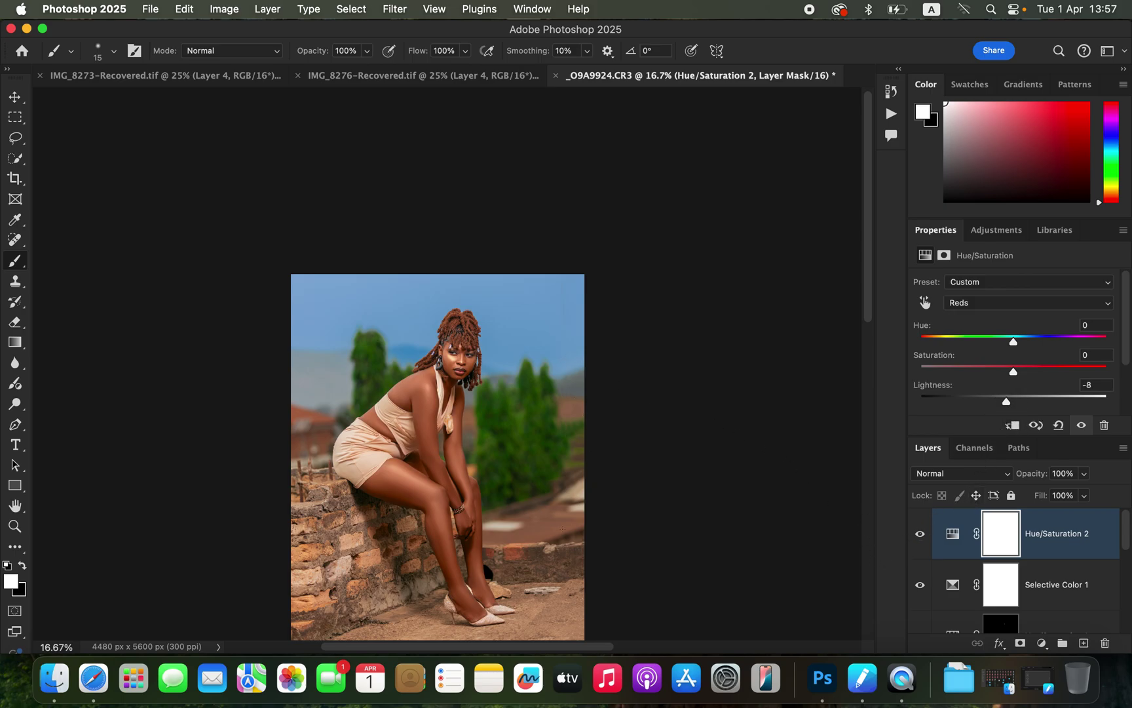
# Step: Add a Selective Color layer setting Blues to Cyan +47, Magenta -2, Black +2
pyautogui.click(1042, 643)
pyautogui.click(1065, 639)
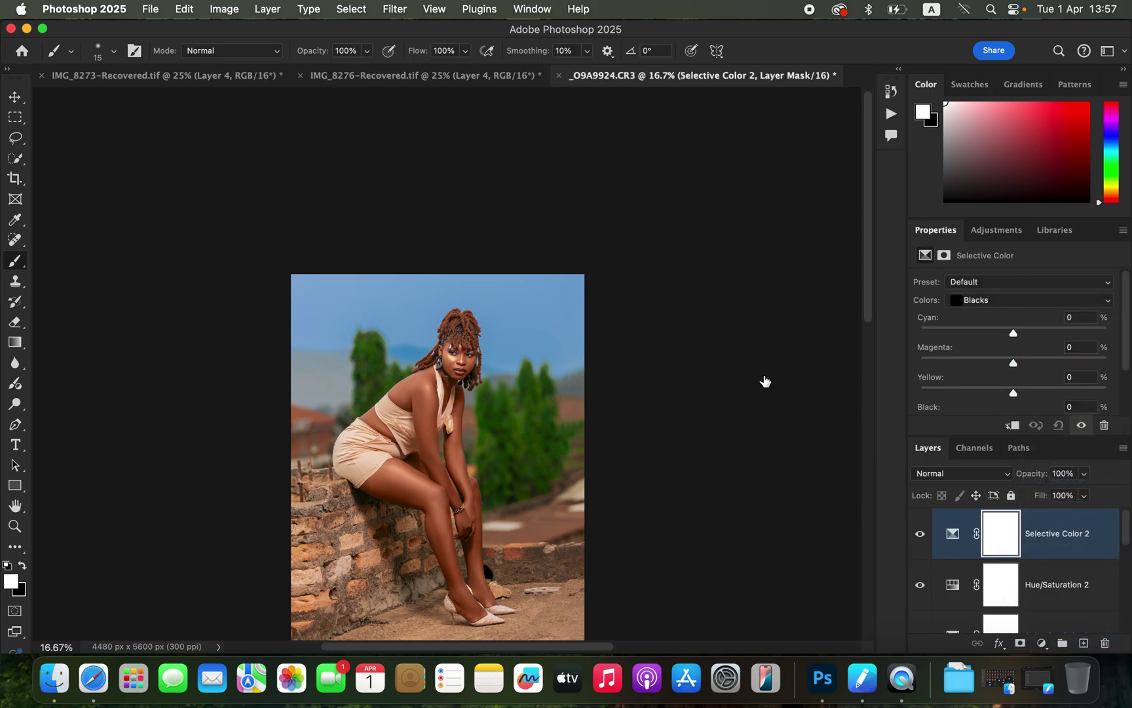
pyautogui.click(972, 301)
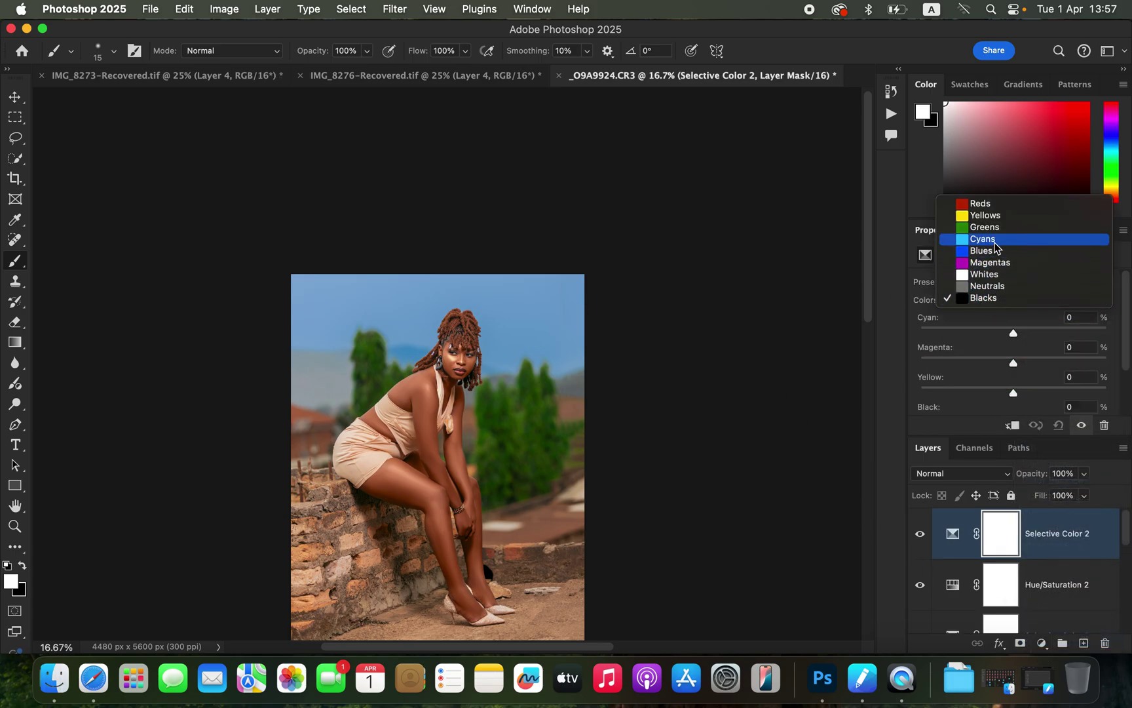
pyautogui.click(996, 253)
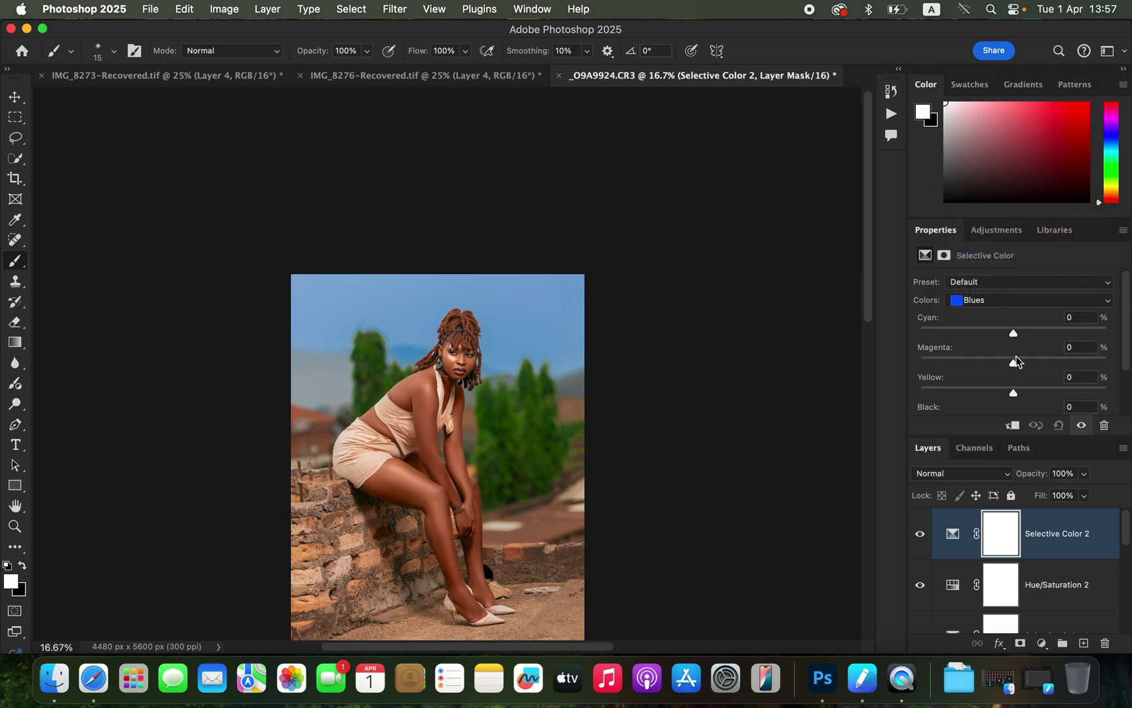
pyautogui.click(1026, 361)
pyautogui.moveTo(978, 366); pyautogui.dragTo(1015, 399)
pyautogui.scroll(-2, 1126, 356)
pyautogui.moveTo(1021, 307); pyautogui.dragTo(1061, 319)
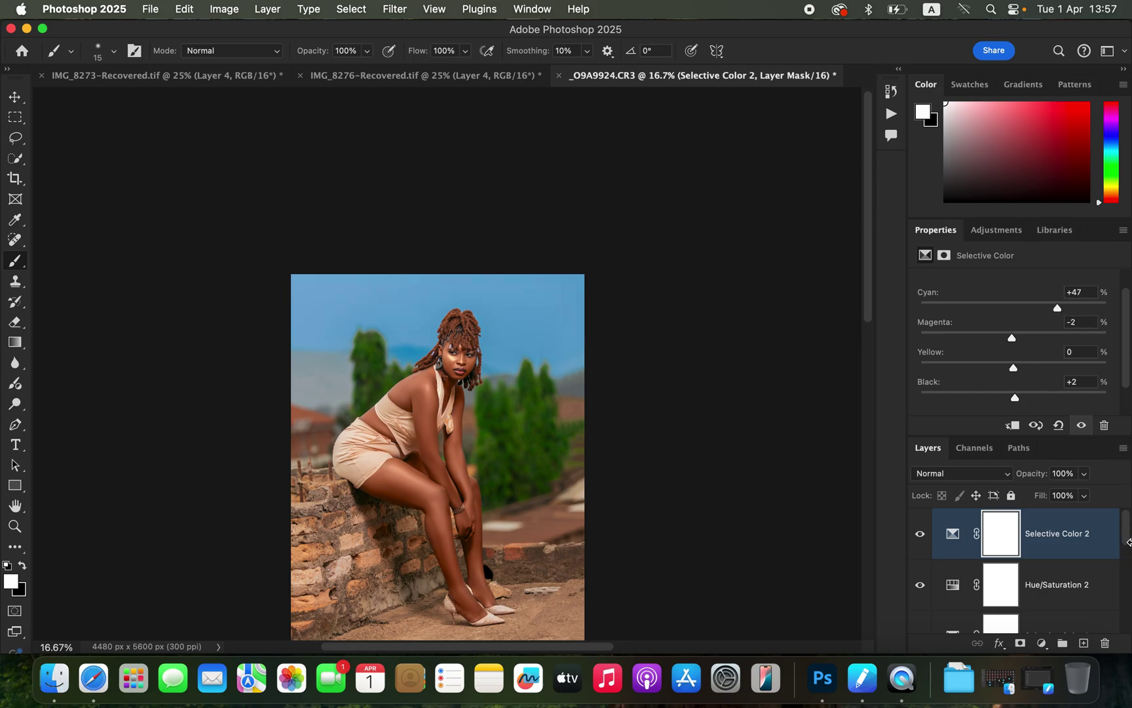
pyautogui.scroll(-5, 1127, 543)
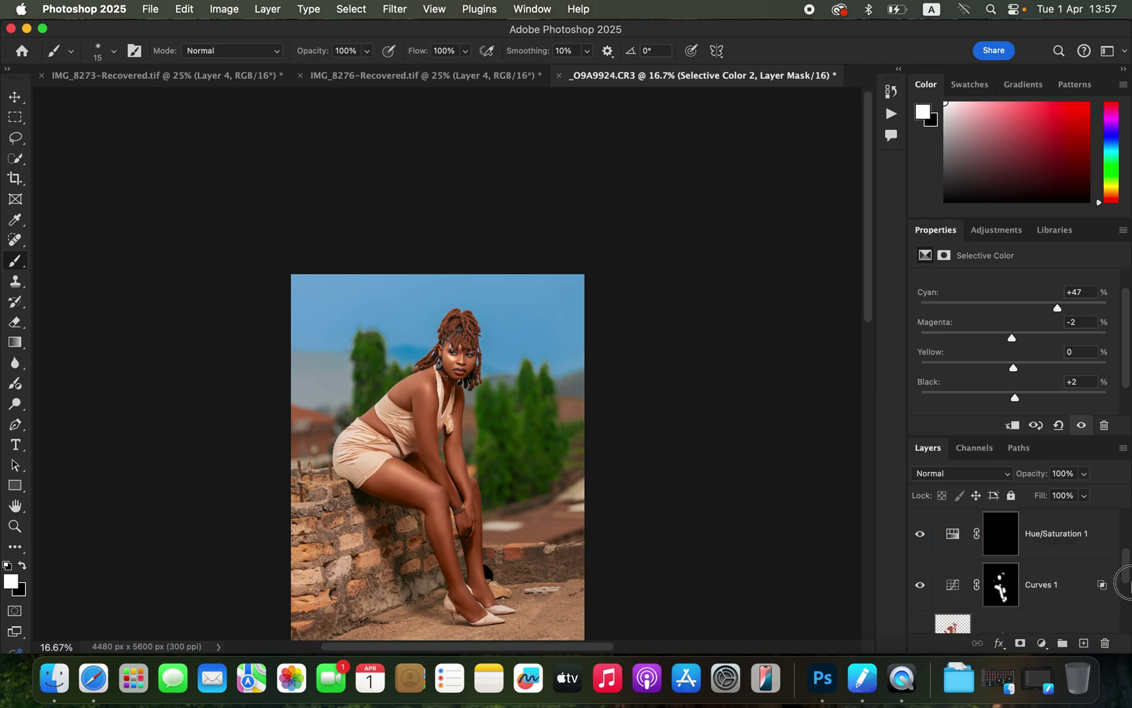
# Step: Compare the graded photo with the original Background, then turn all layers back on
pyautogui.keyDown('alt'); pyautogui.click(919, 615); pyautogui.keyUp('alt')
pyautogui.keyDown('alt'); pyautogui.click(920, 614); pyautogui.keyUp('alt')
pyautogui.keyDown('alt'); pyautogui.click(919, 614); pyautogui.keyUp('alt')
pyautogui.keyDown('alt'); pyautogui.click(919, 614); pyautogui.keyUp('alt')
pyautogui.keyDown('alt'); pyautogui.click(919, 615); pyautogui.keyUp('alt')
pyautogui.keyDown('alt'); pyautogui.click(920, 614); pyautogui.keyUp('alt')
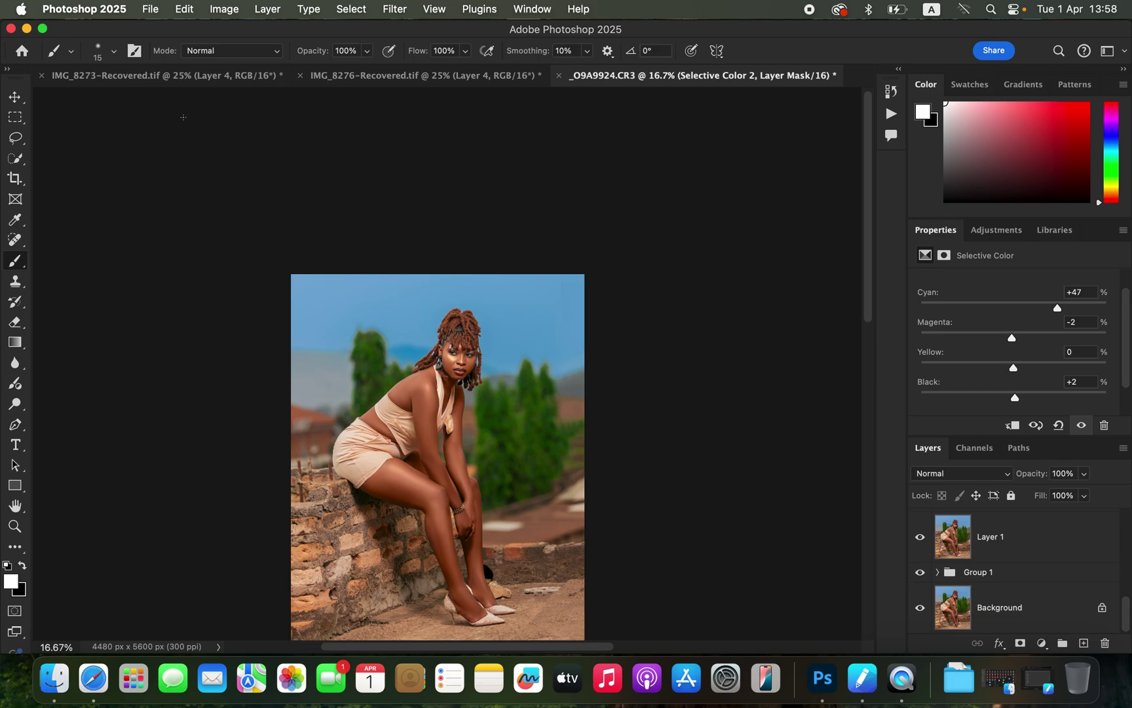
# Step: Export a quality-7 JPG with Bicubic Sharper resampling as _O9A9924 on the Desktop
pyautogui.click(145, 7)
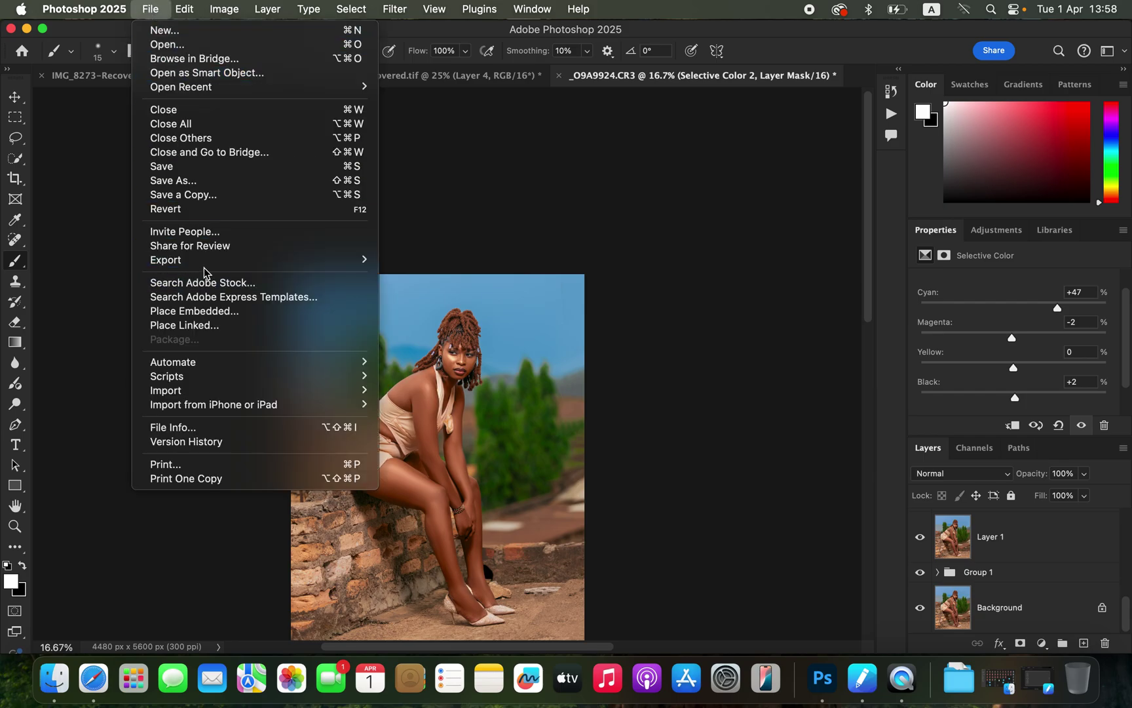
pyautogui.moveTo(380, 259)
pyautogui.click(475, 275)
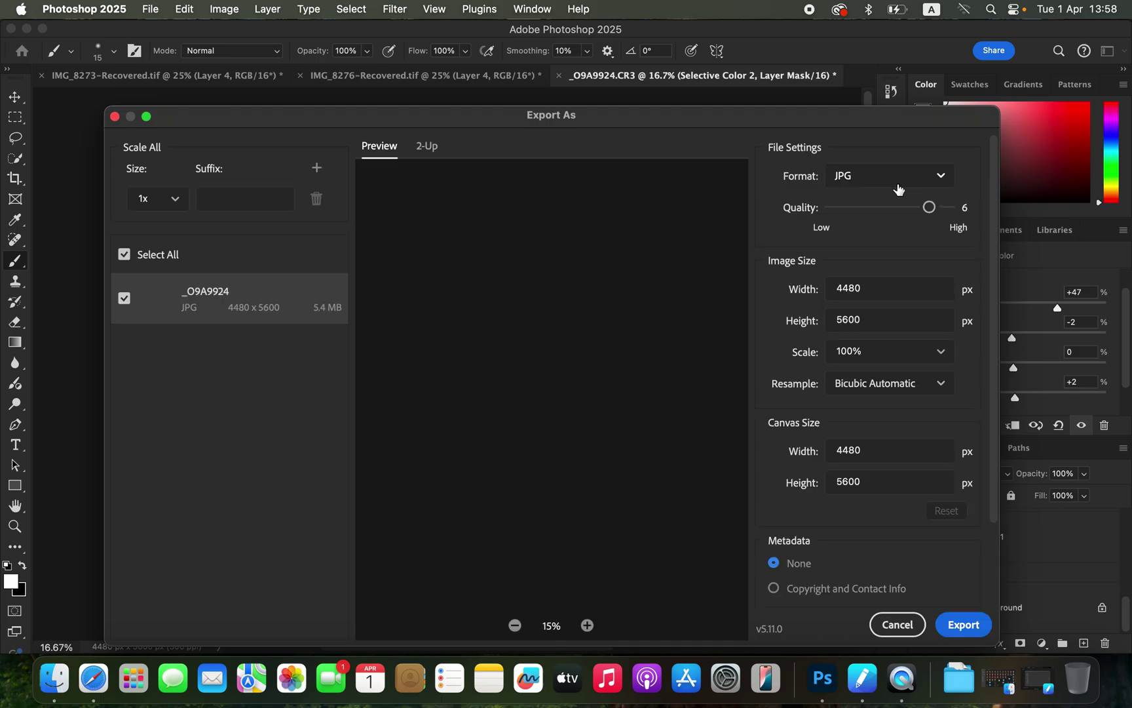
pyautogui.click(955, 215)
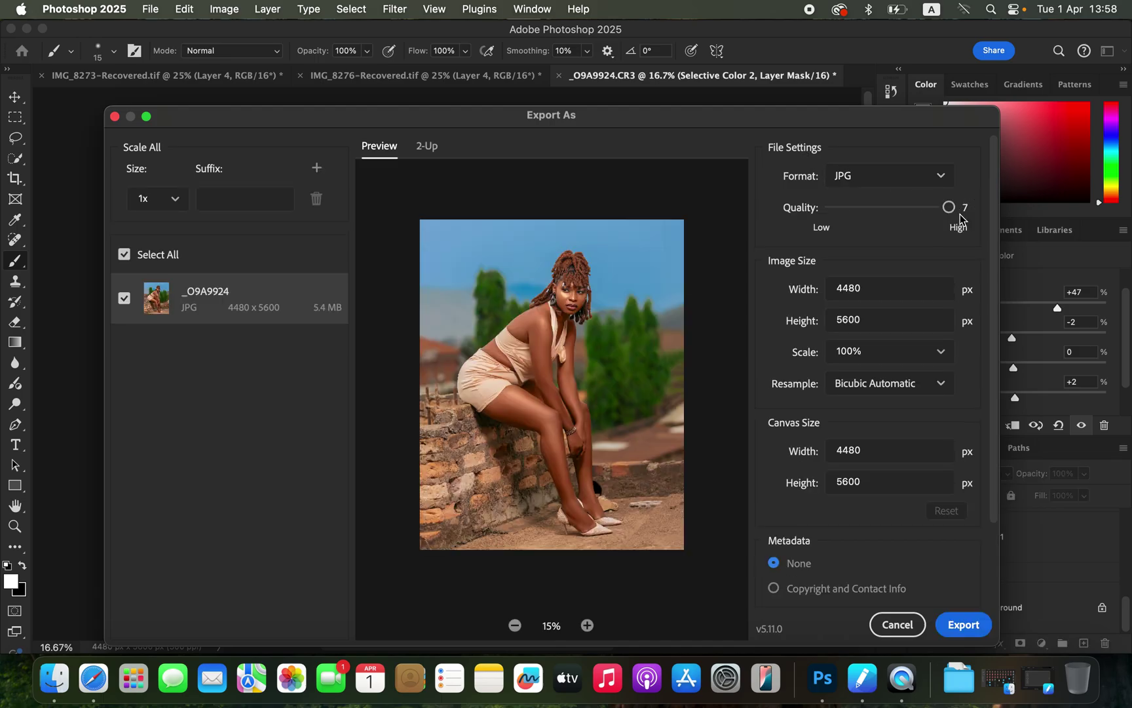
pyautogui.click(874, 386)
pyautogui.click(877, 464)
pyautogui.moveTo(996, 452); pyautogui.dragTo(999, 531)
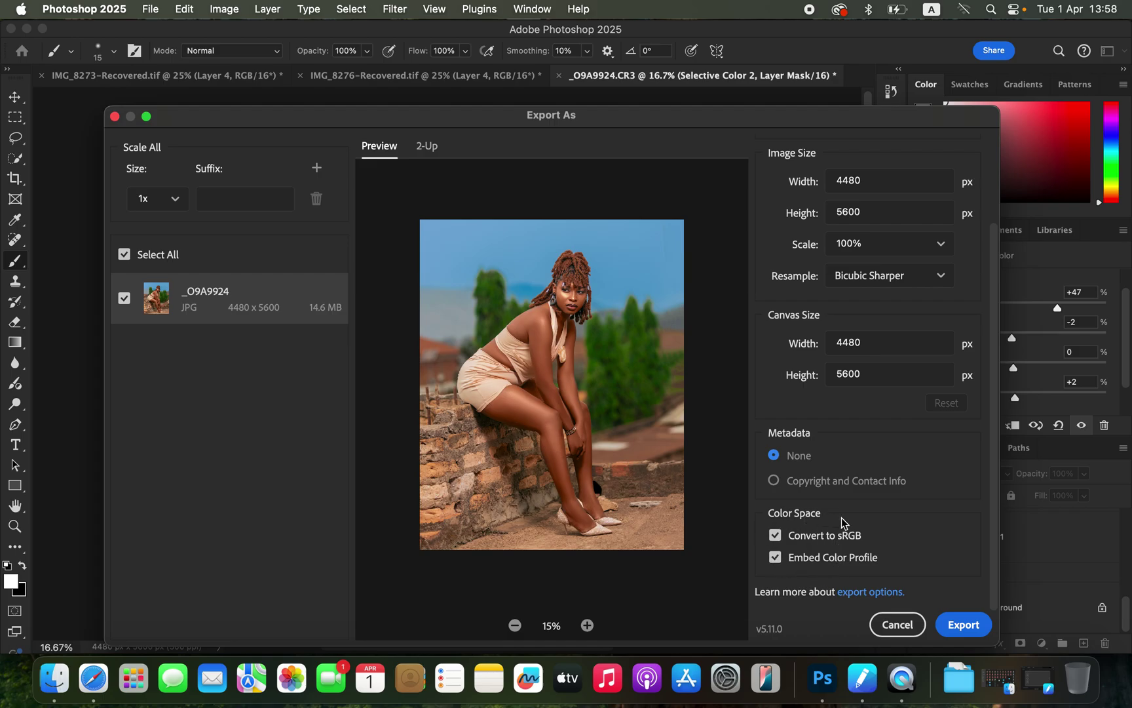
pyautogui.click(951, 624)
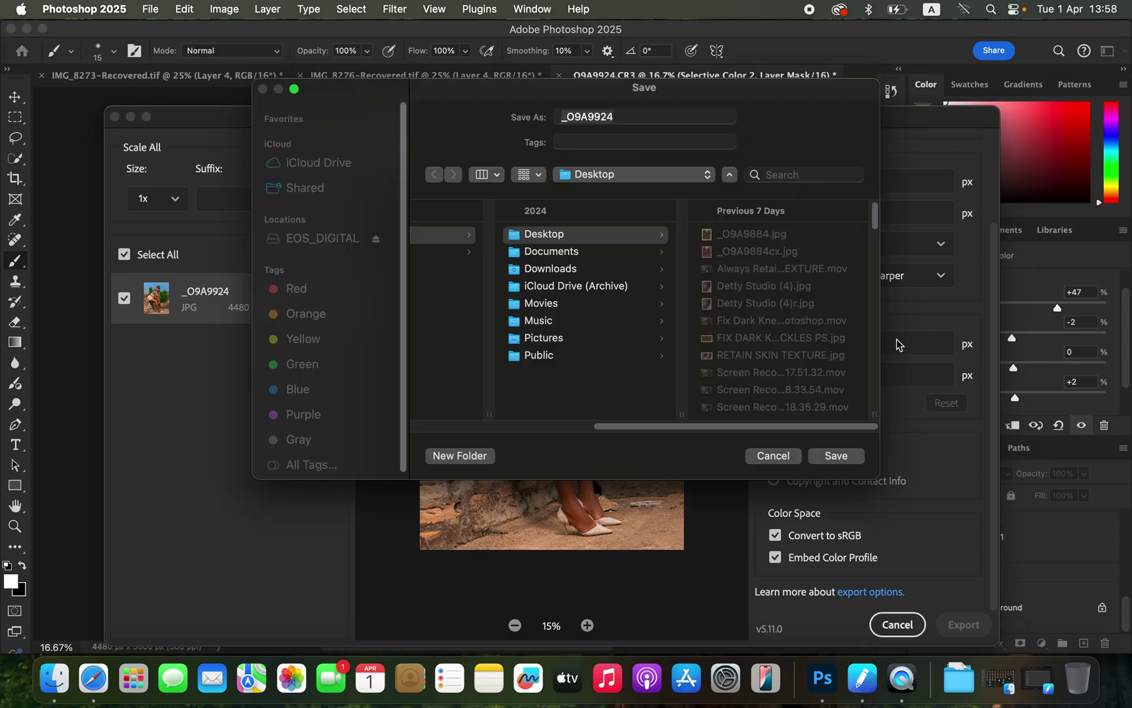
pyautogui.click(839, 456)
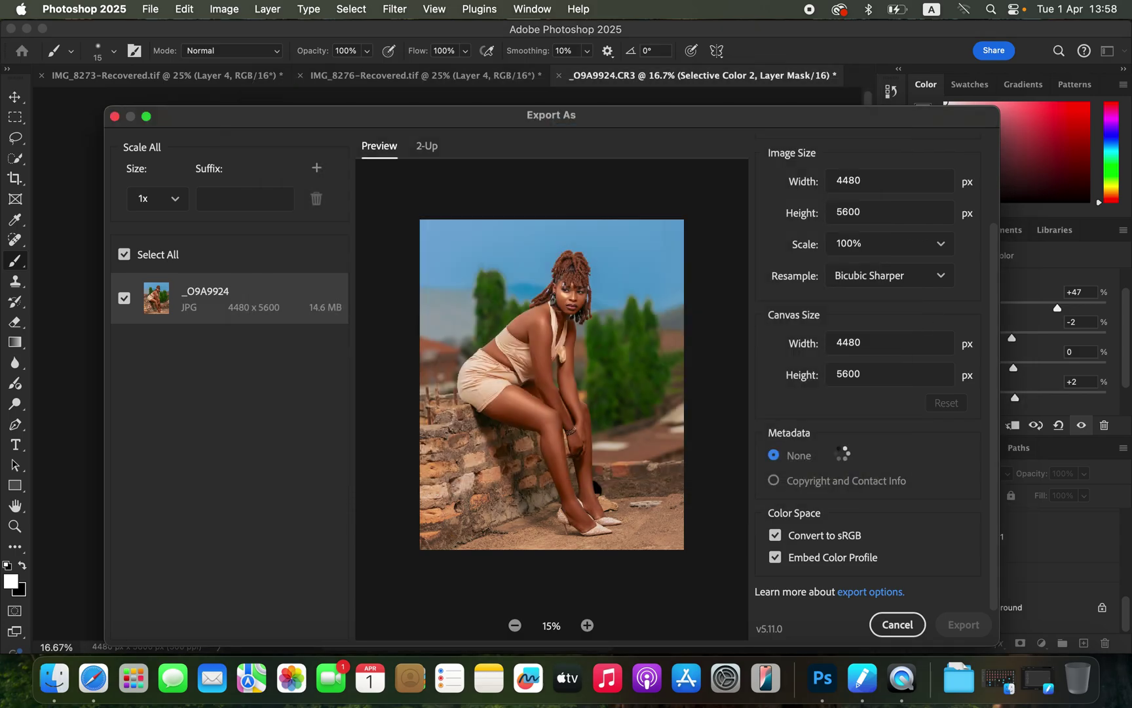